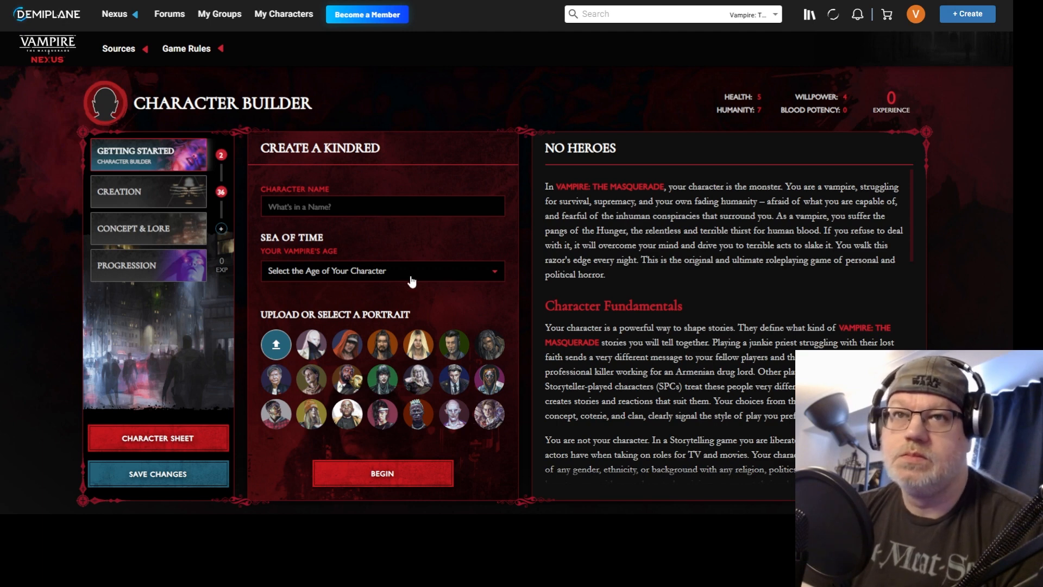
Read the No Heroes introduction and its Character Fundamentals text
left_click(305, 207)
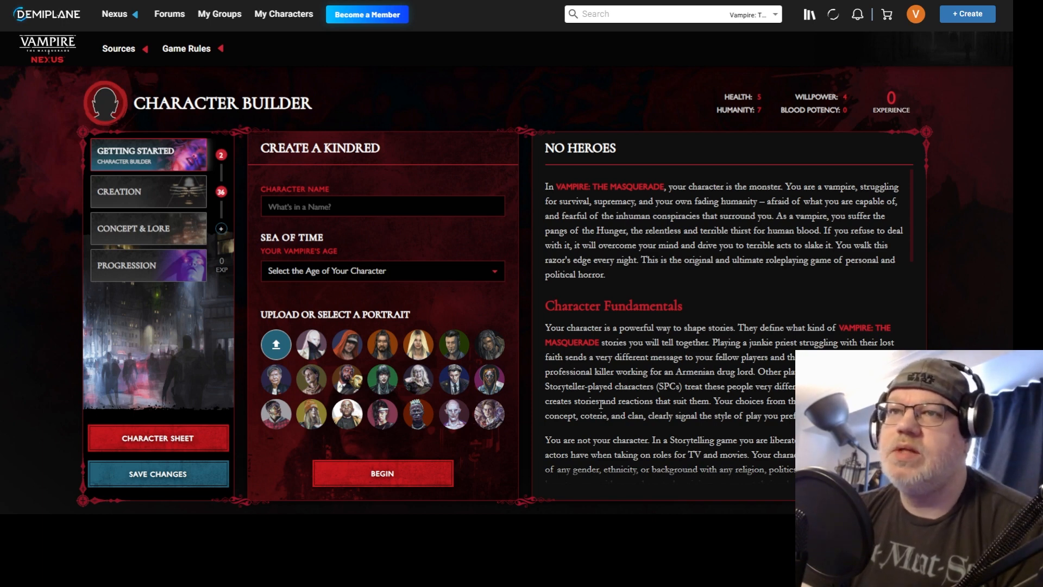
scroll(664, 418, "down", 3)
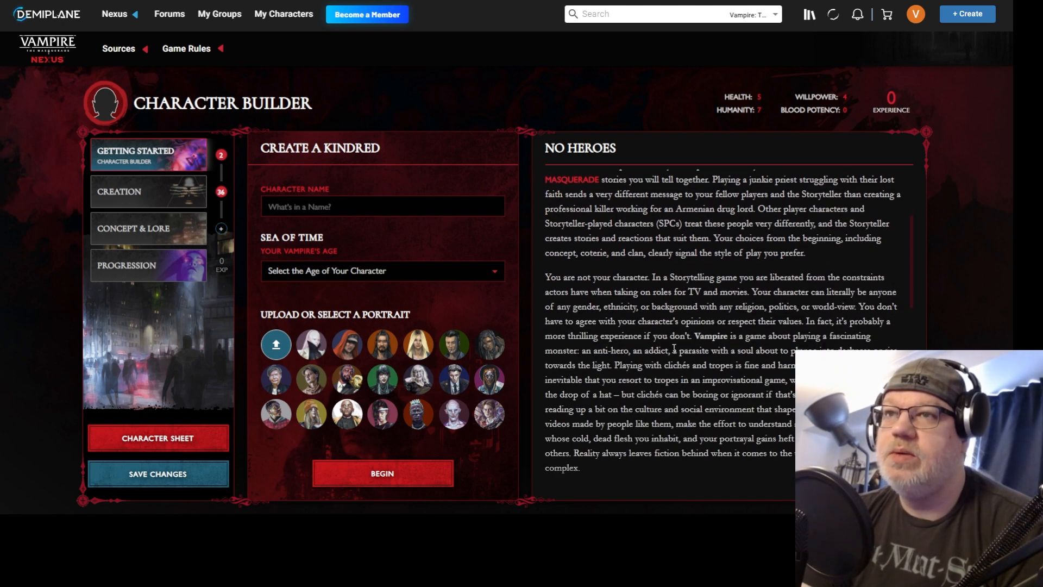
scroll(669, 343, "down", 1)
scroll(669, 343, "down", 1)
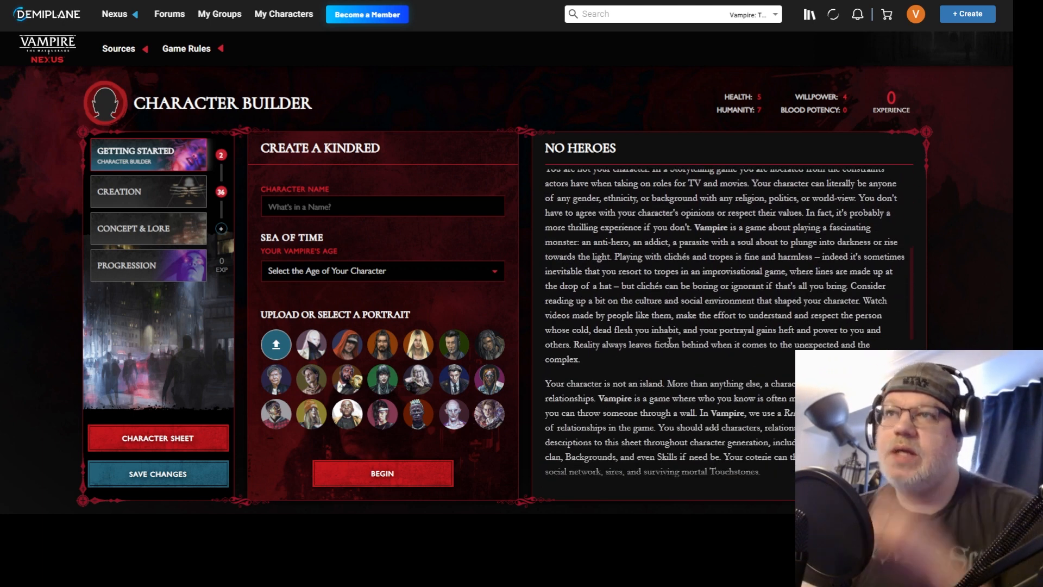
scroll(669, 344, "up", 1)
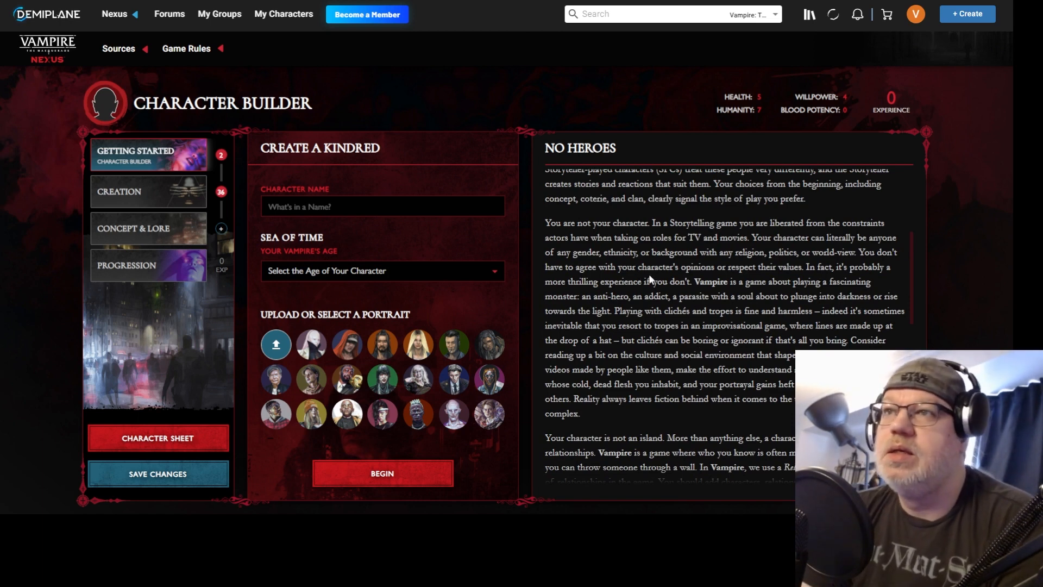
scroll(649, 272, "down", 1)
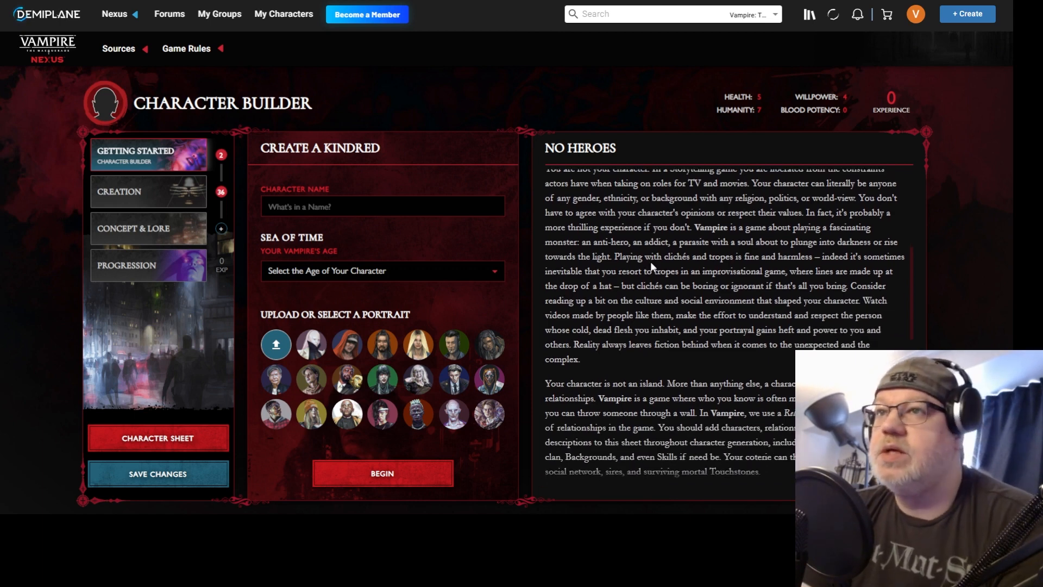
scroll(651, 262, "down", 1)
scroll(650, 262, "down", 1)
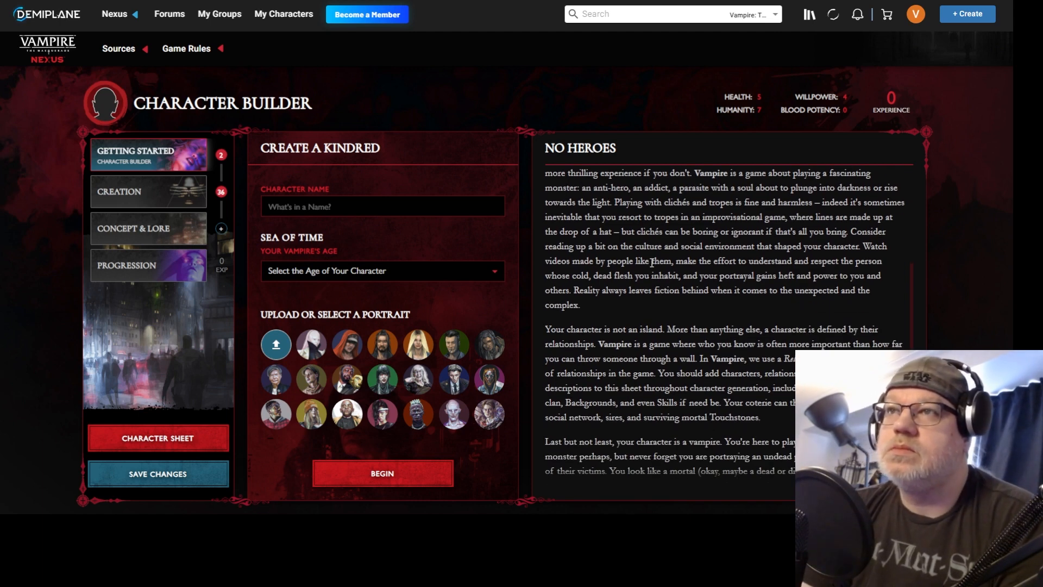
Name the character Bob and set the vampire's age to Childer, embraced within the last 15 years
left_click(331, 208)
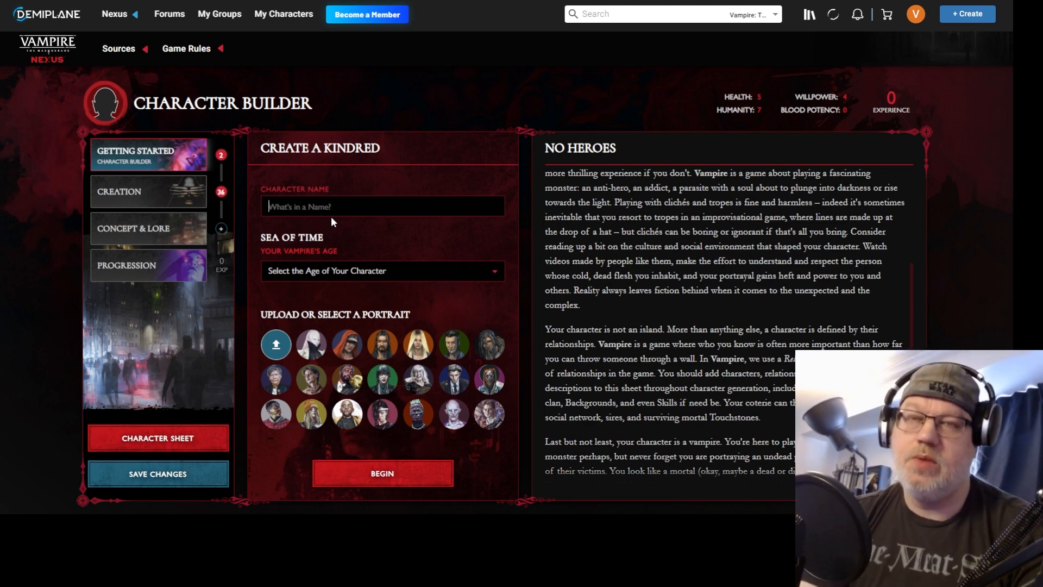
type("Bob")
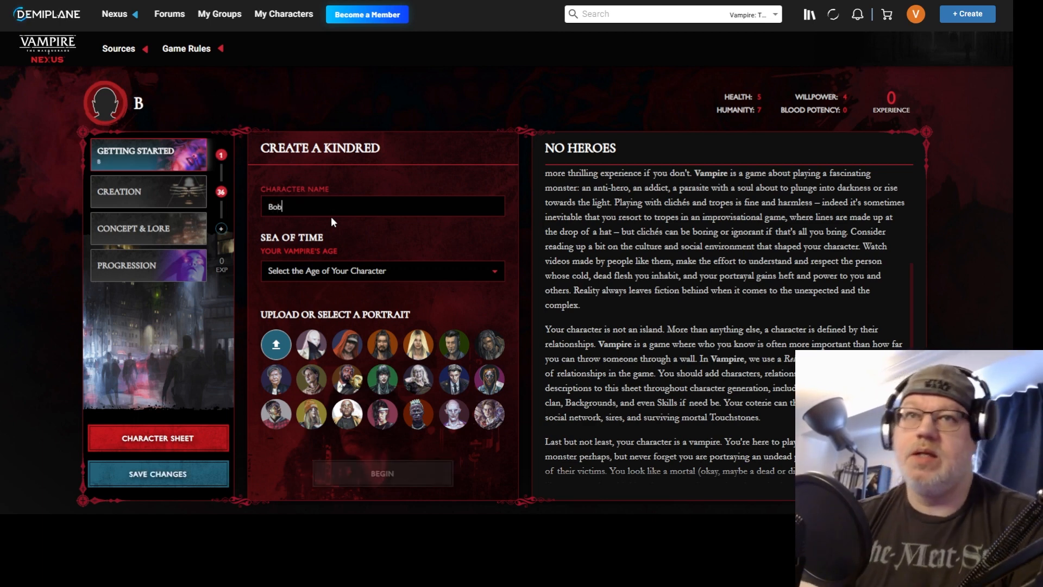
left_click(393, 272)
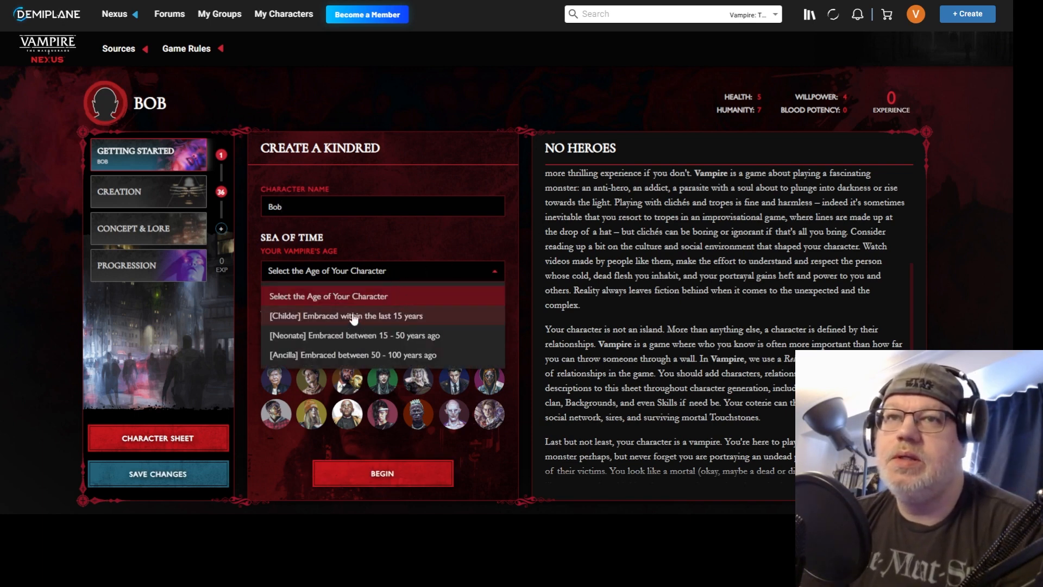
left_click(403, 295)
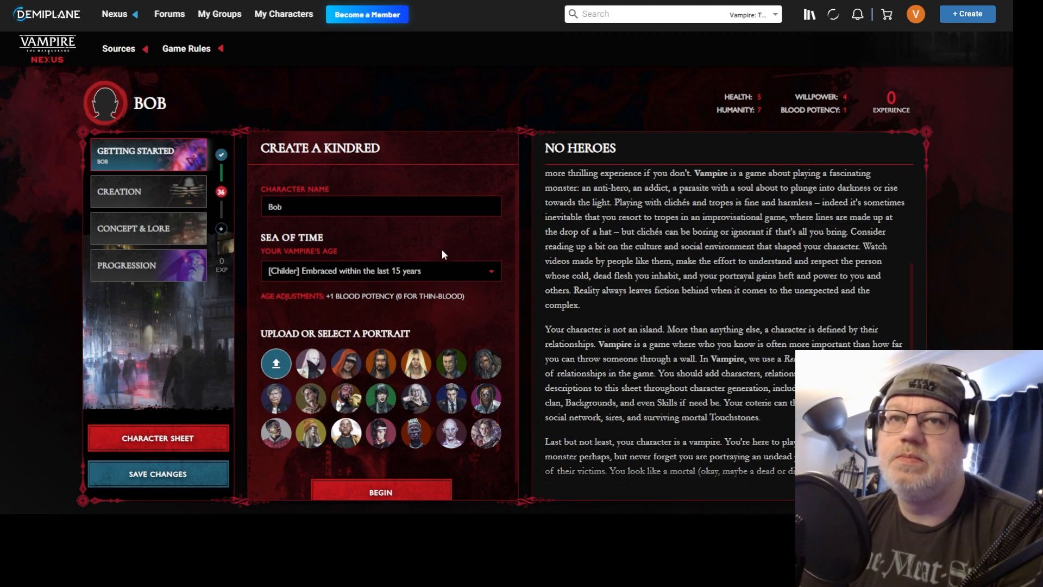
Choose the portrait of the man in a dark suit and tie, and begin the creation stage
scroll(440, 283, "down", 1)
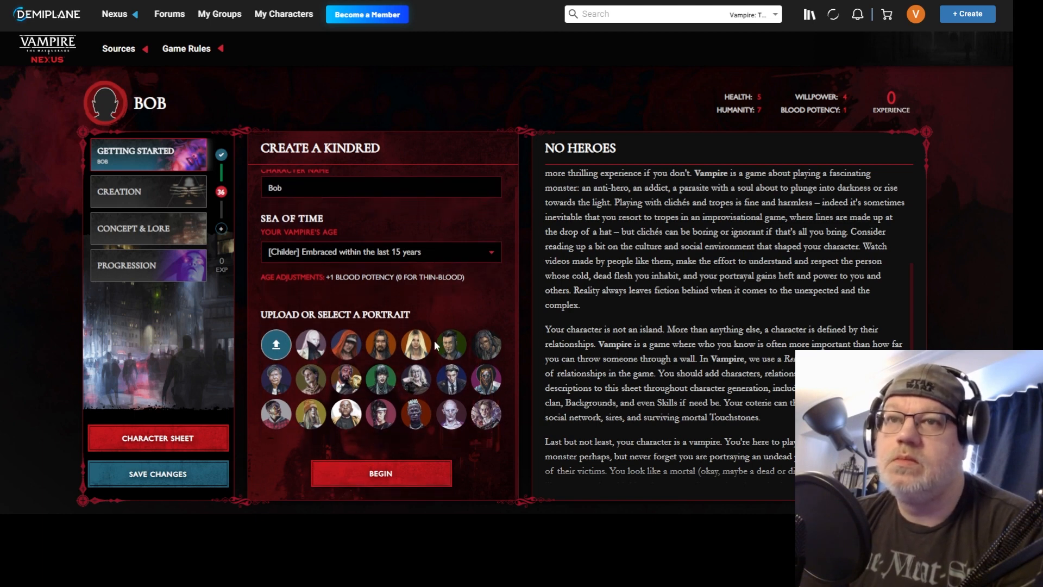
left_click(457, 384)
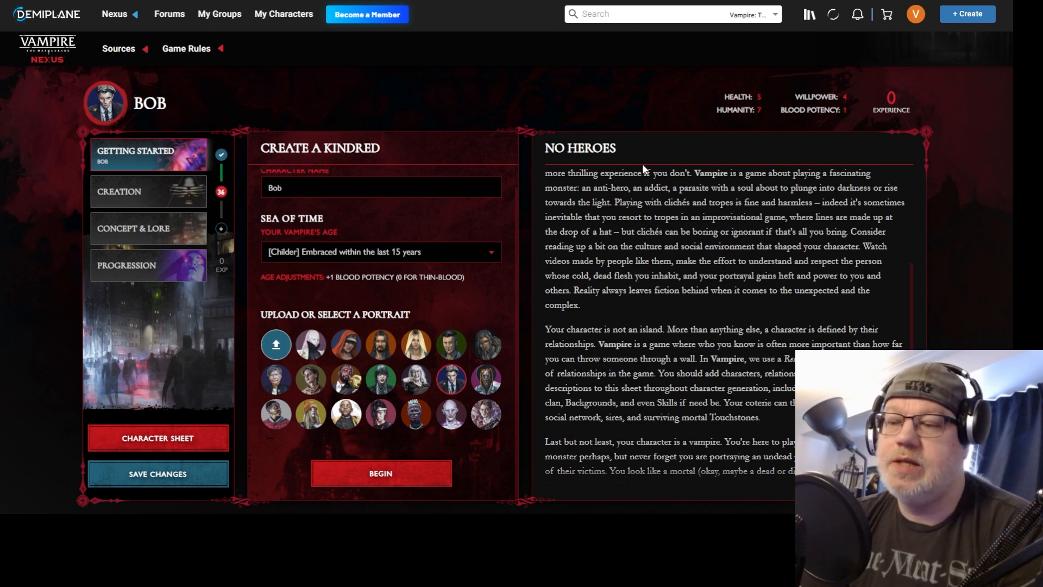
left_click(374, 473)
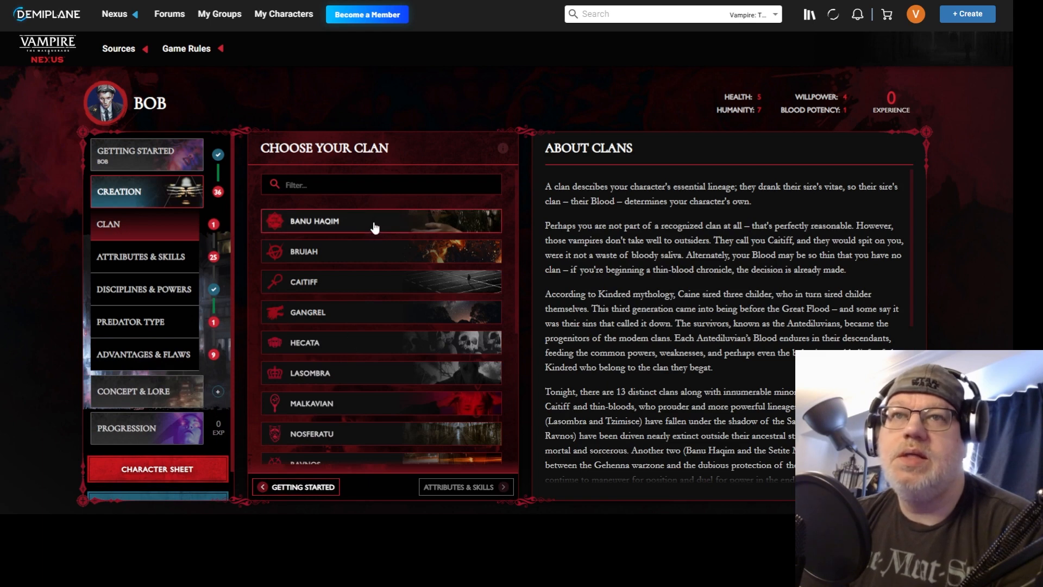
Look through the available clans, select Brujah as the character's clan, and review its bane
scroll(375, 227, "down", 5)
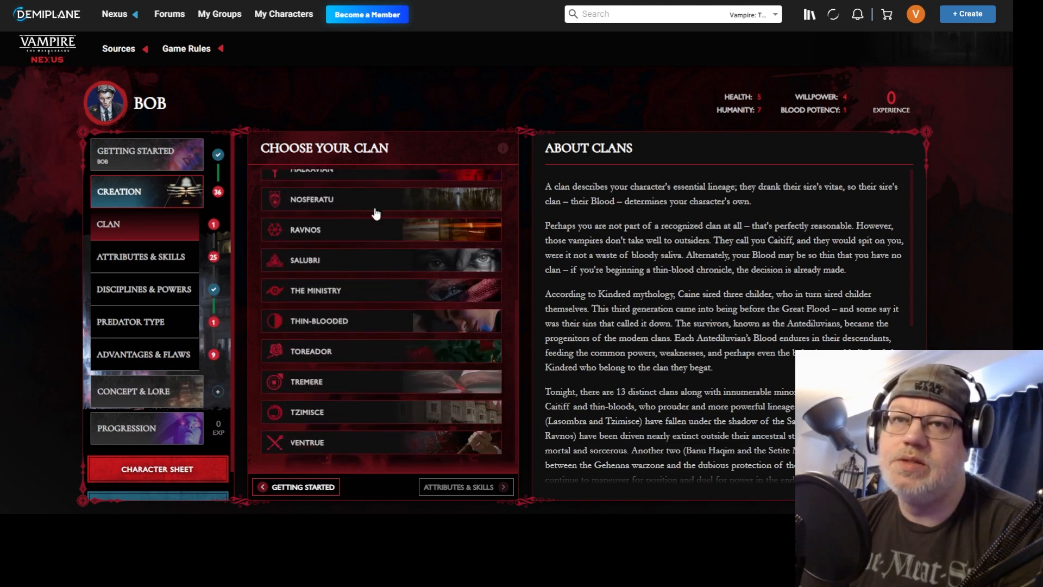
scroll(379, 252, "up", 1)
scroll(379, 251, "up", 4)
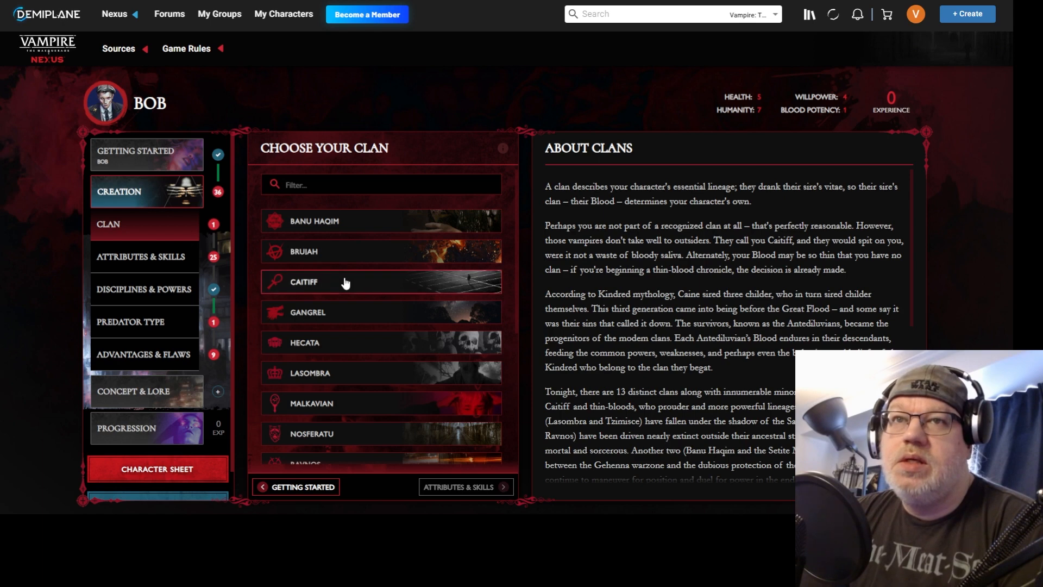
left_click(342, 260)
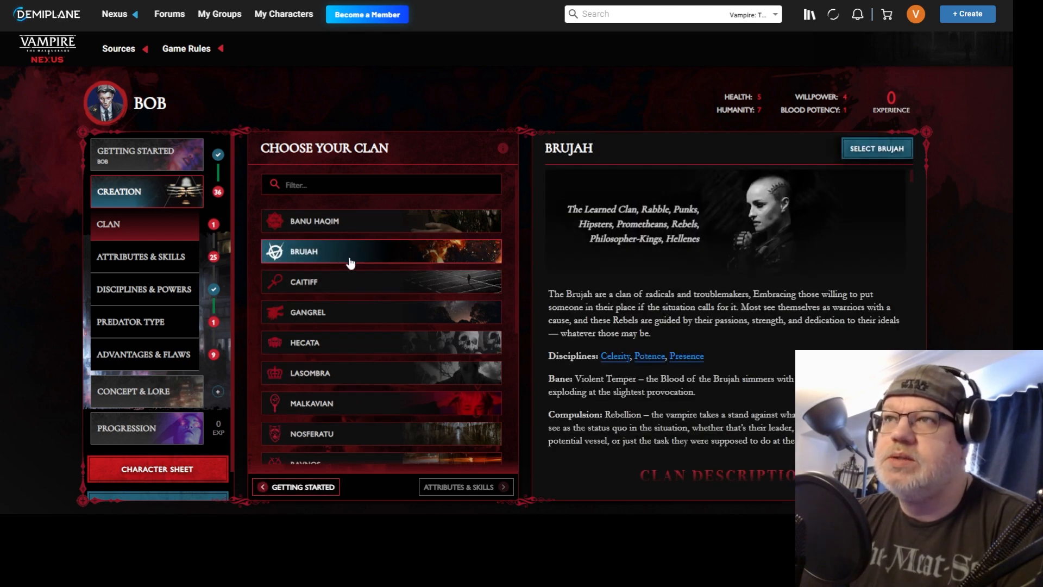
left_click(877, 149)
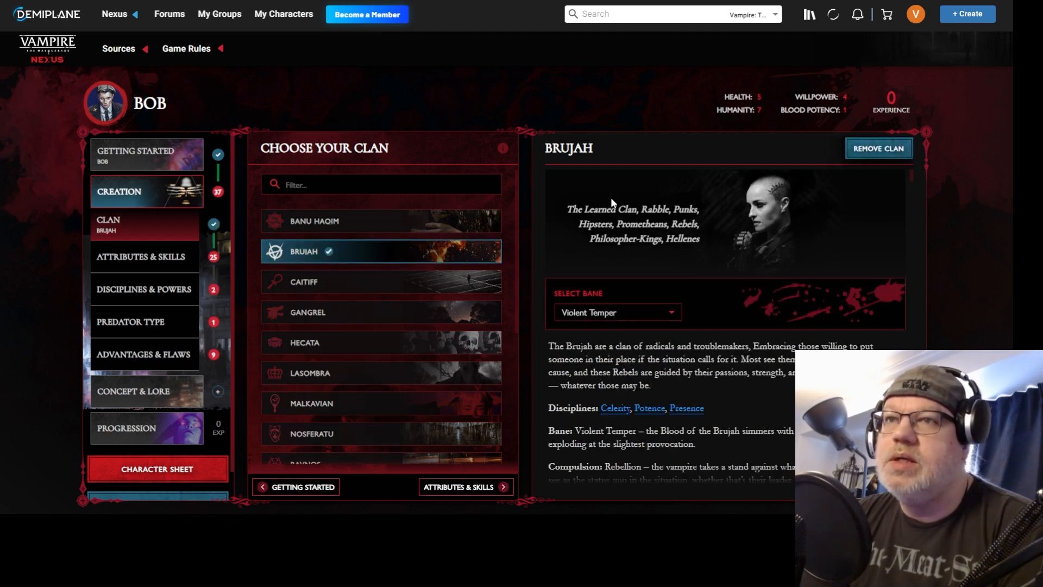
scroll(551, 210, "down", 1)
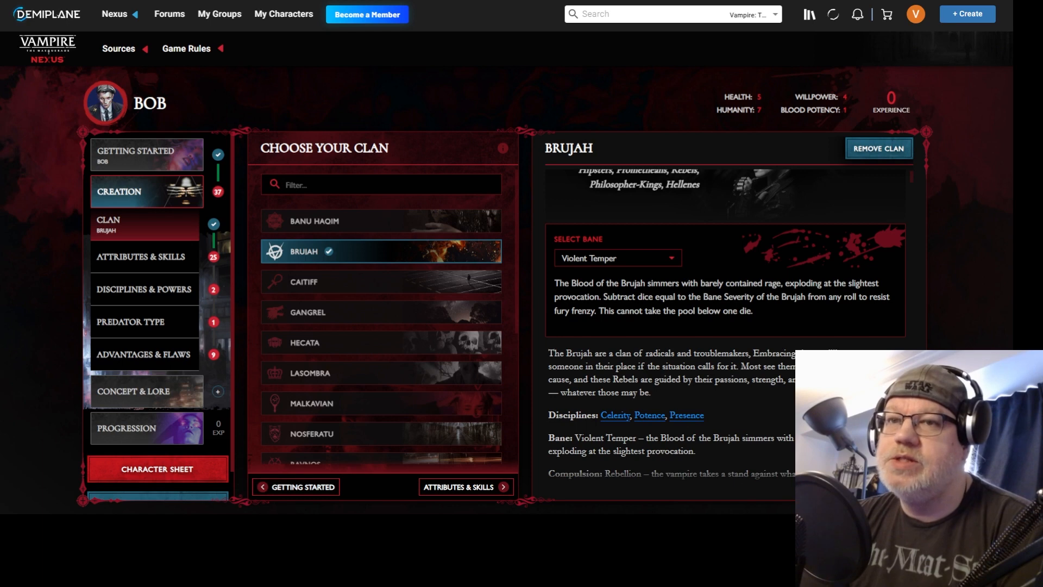
Proceed to attributes and skills and assign the four-dot attribute placement to Dexterity
left_click(452, 488)
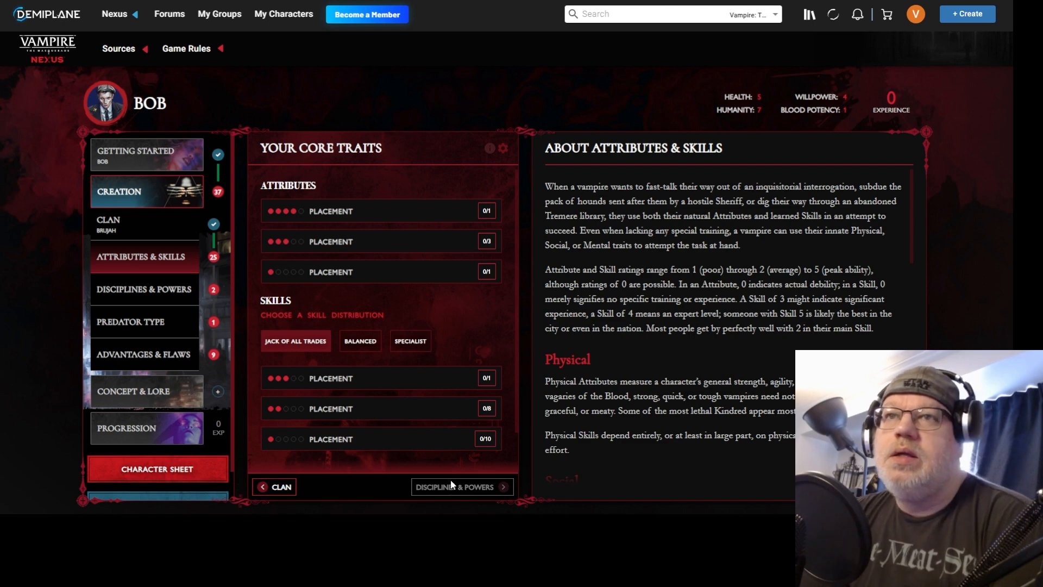
left_click(411, 208)
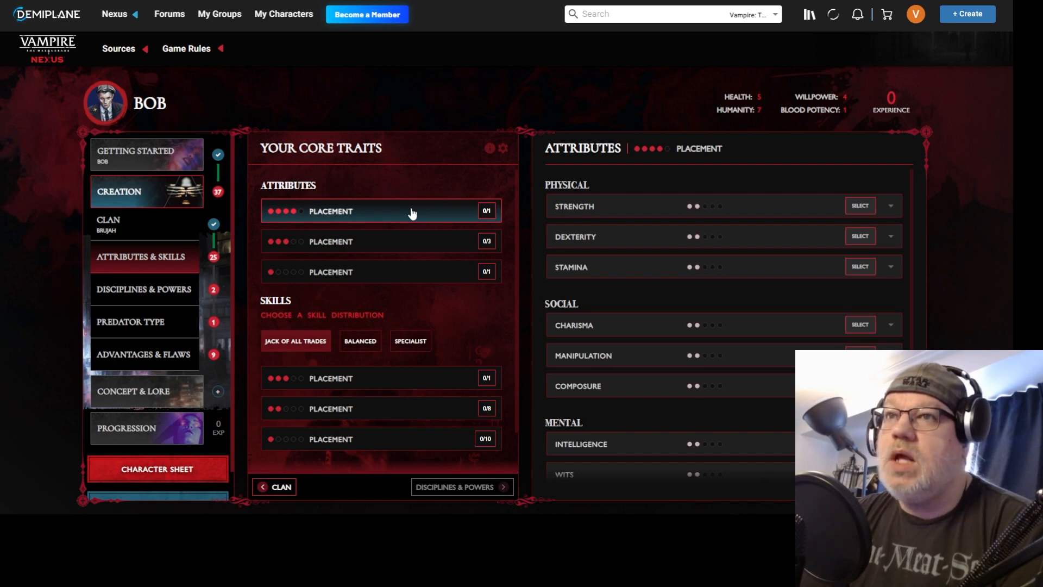
scroll(755, 297, "down", 1)
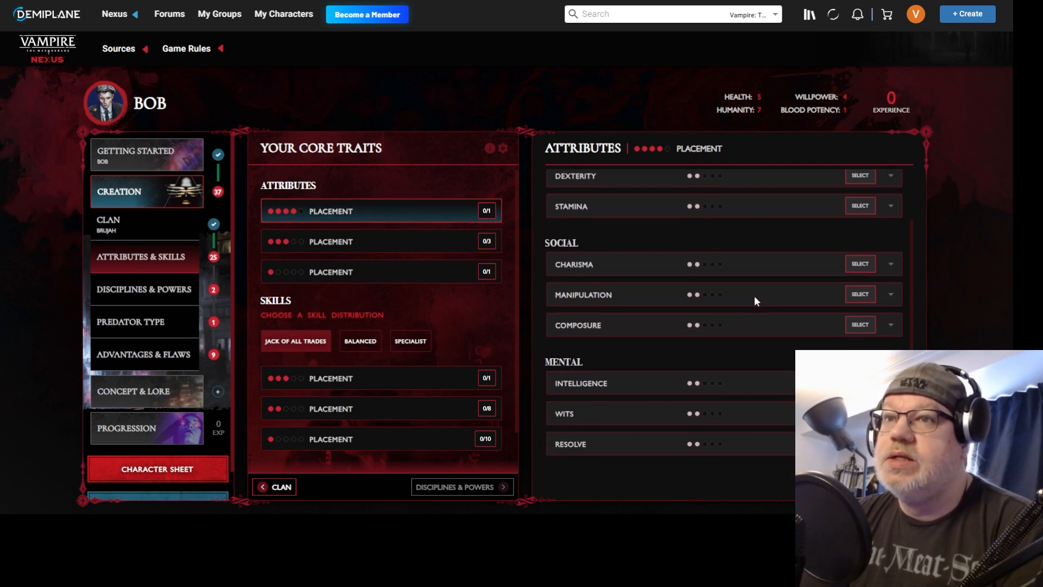
scroll(755, 297, "up", 1)
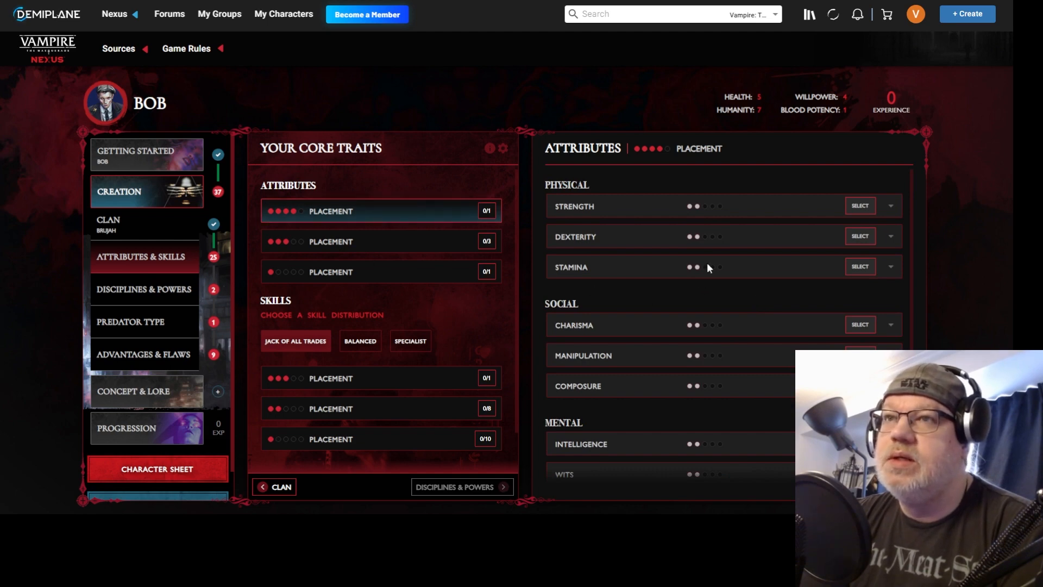
left_click(862, 237)
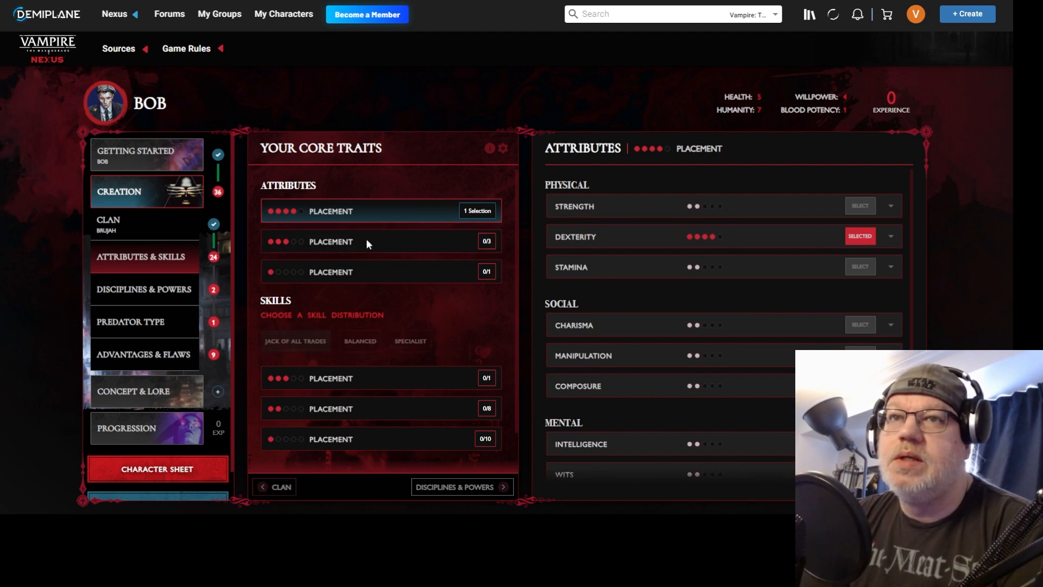
Assign the three-dot attribute placements to Stamina, Charisma and Composure
left_click(408, 250)
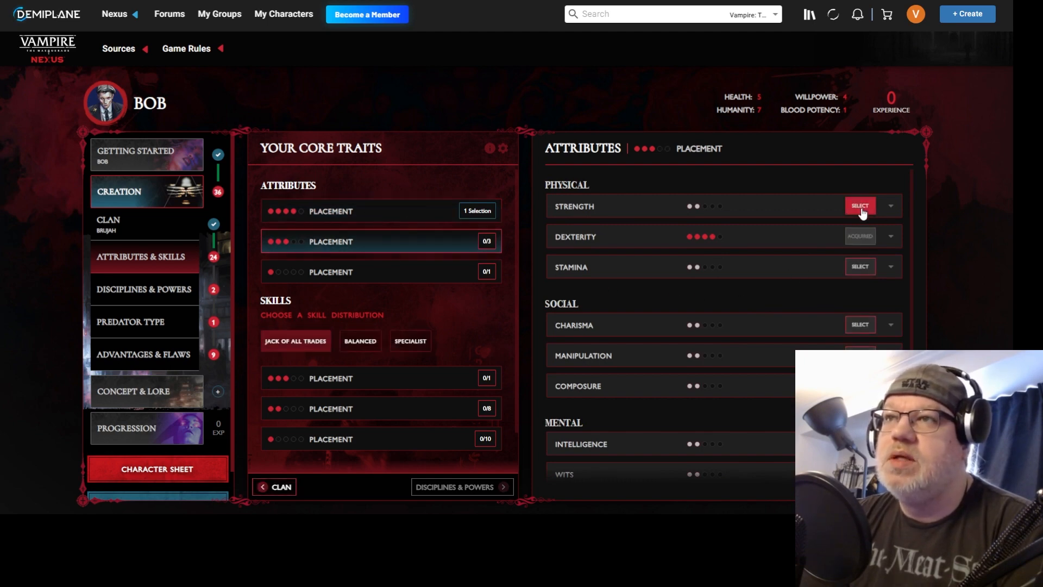
left_click(855, 269)
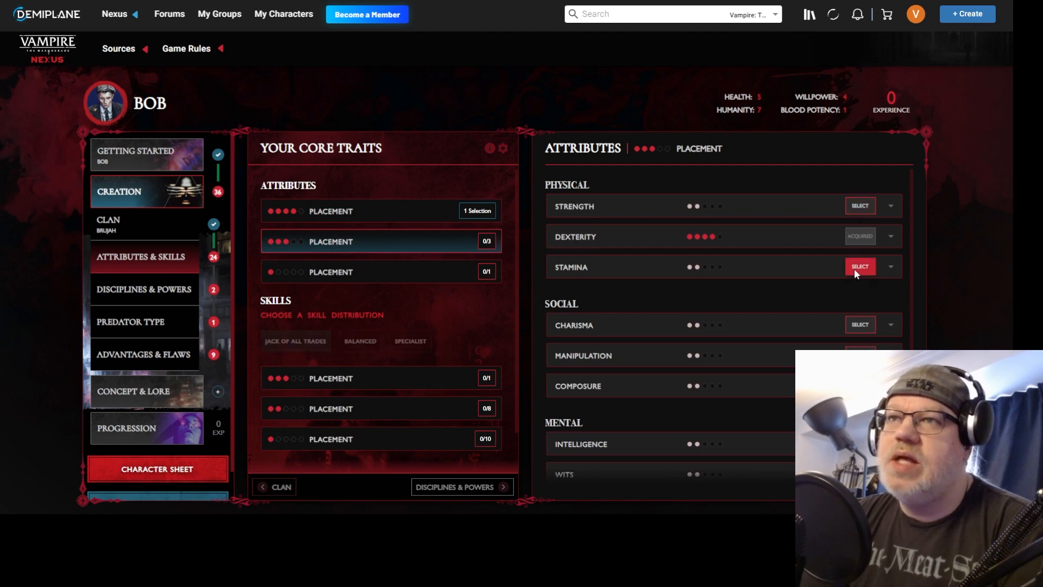
scroll(768, 293, "down", 1)
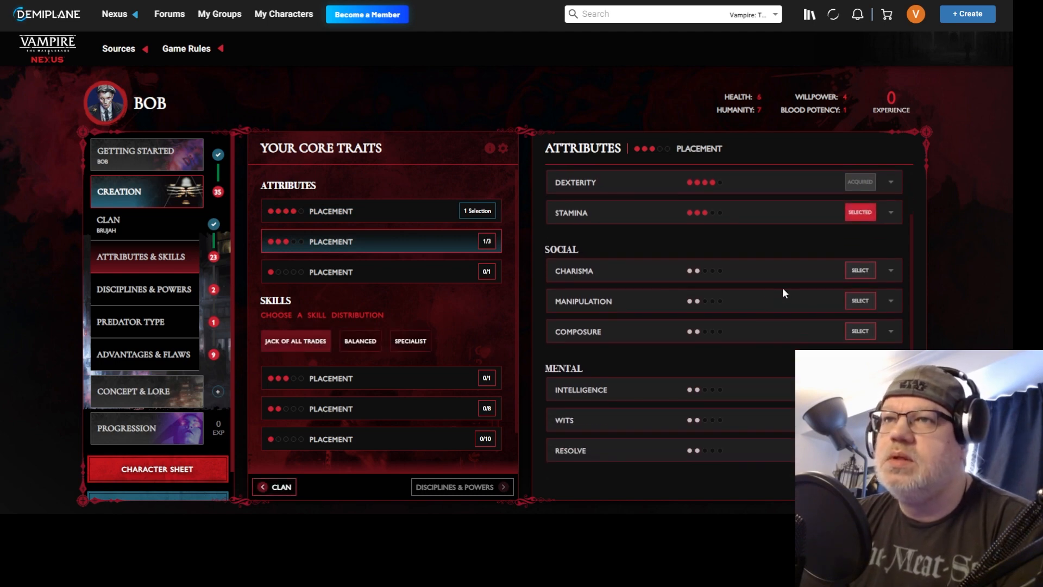
left_click(858, 271)
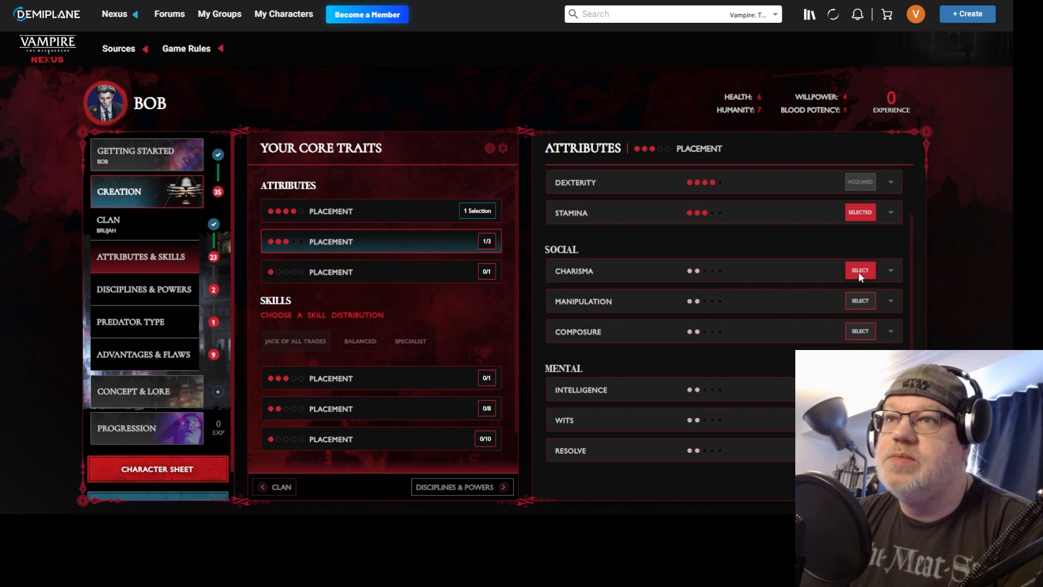
left_click(859, 330)
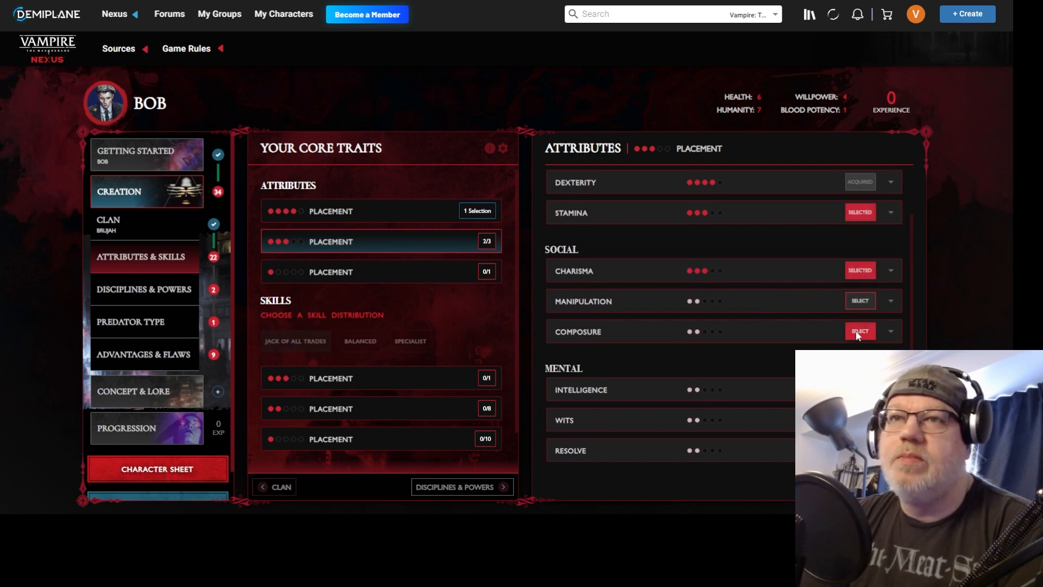
Assign the one-dot attribute placement to Resolve and review the attribute and skill placements
left_click(370, 275)
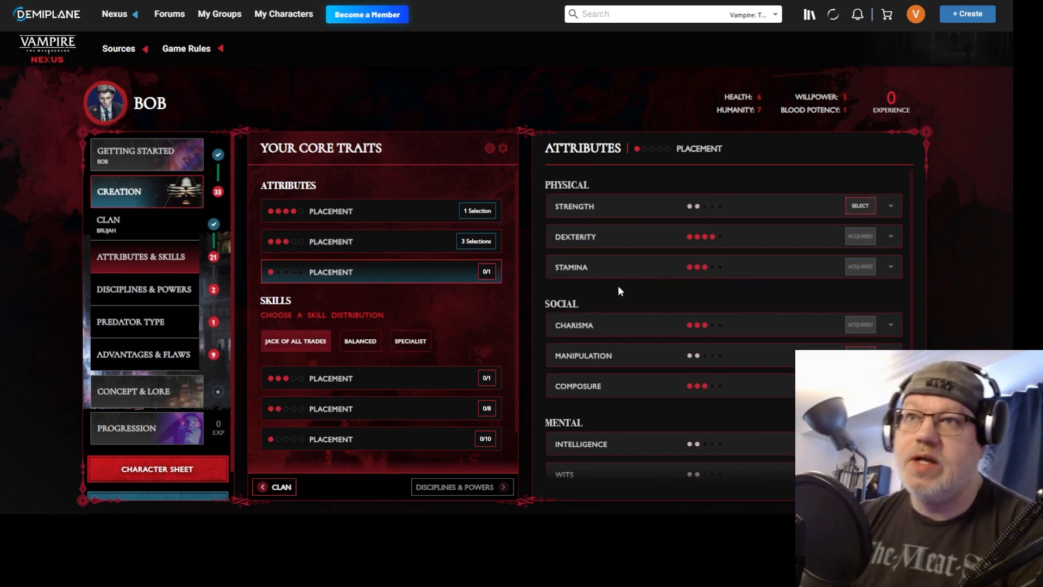
scroll(674, 259, "down", 1)
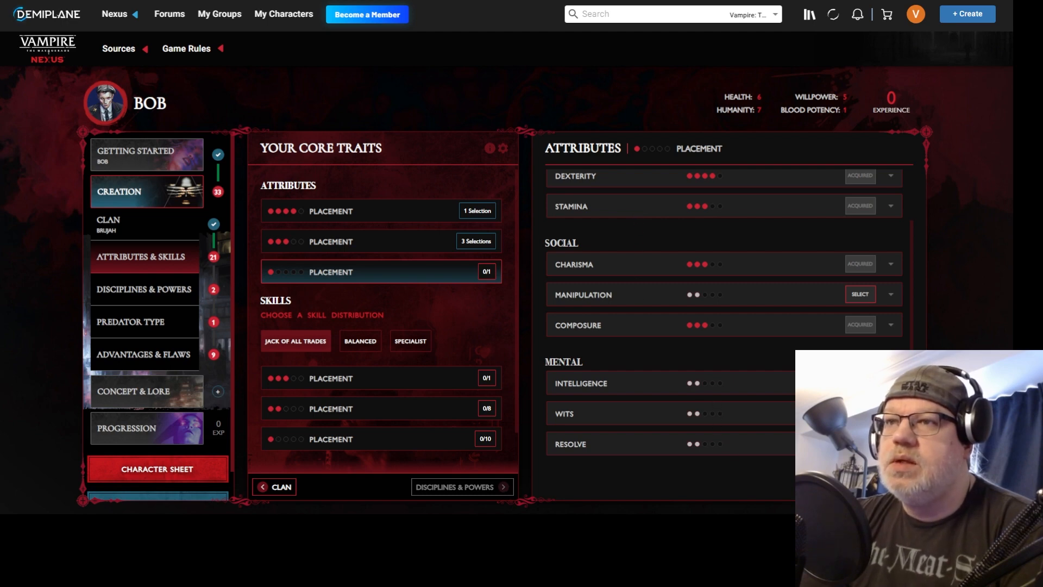
left_click(716, 444)
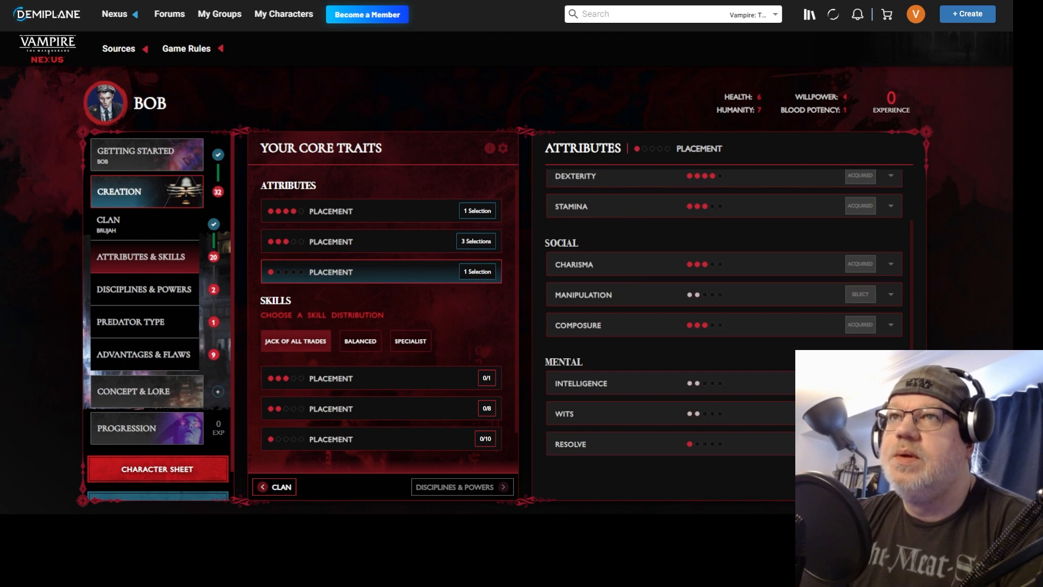
scroll(724, 323, "up", 1)
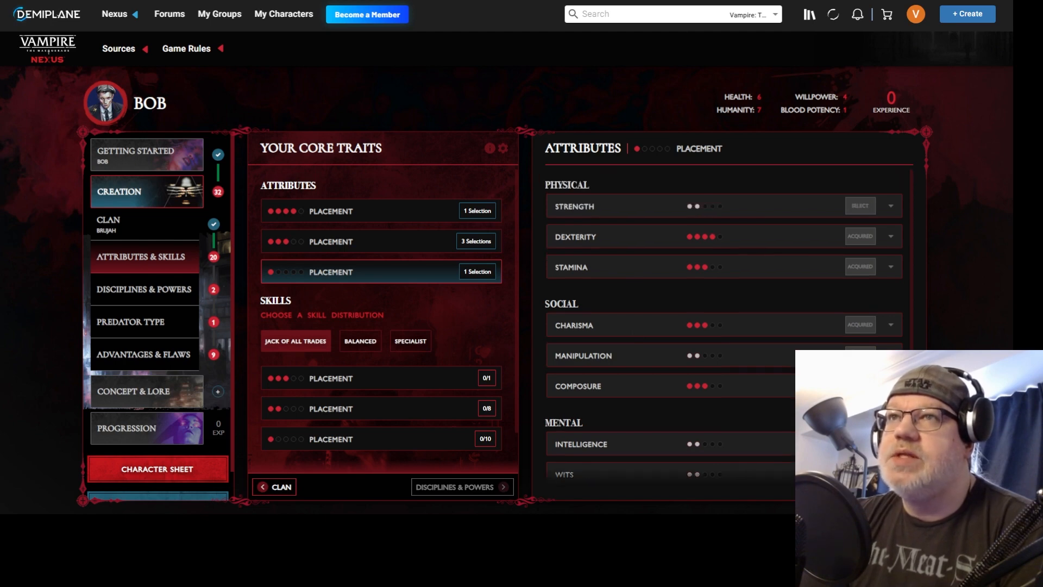
scroll(724, 324, "down", 1)
scroll(723, 323, "up", 1)
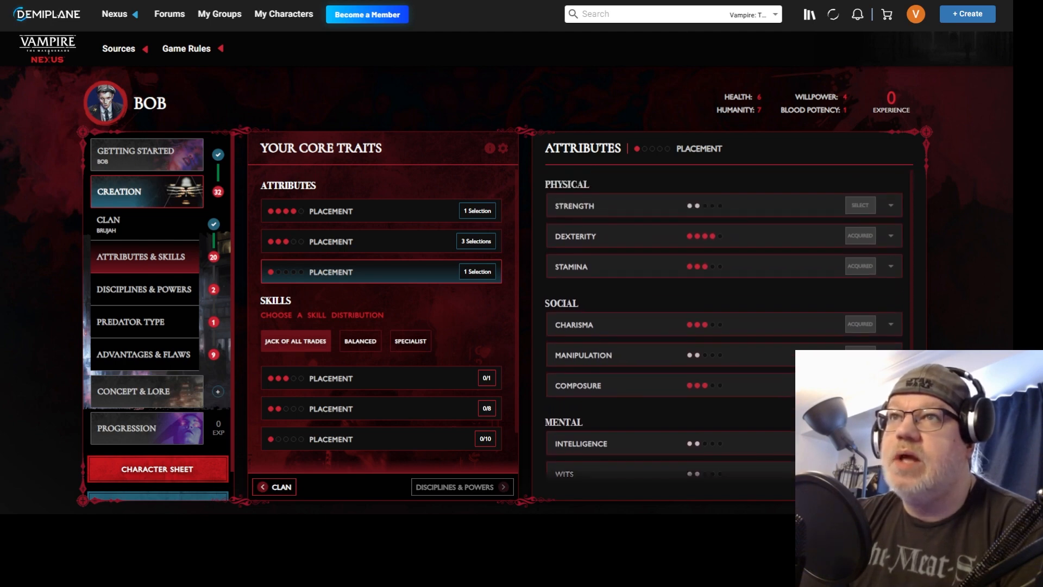
scroll(724, 323, "down", 1)
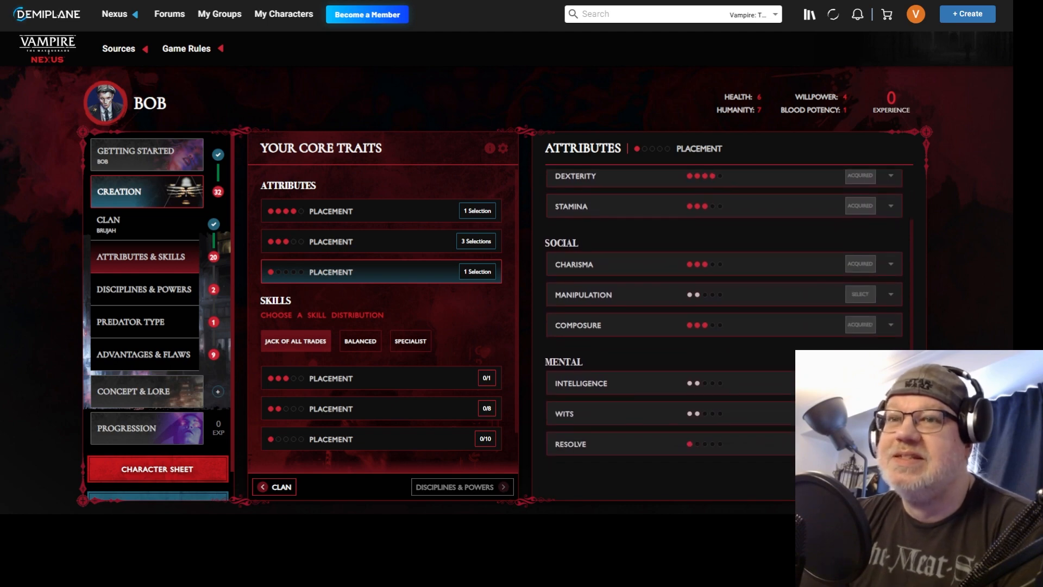
scroll(423, 368, "down", 1)
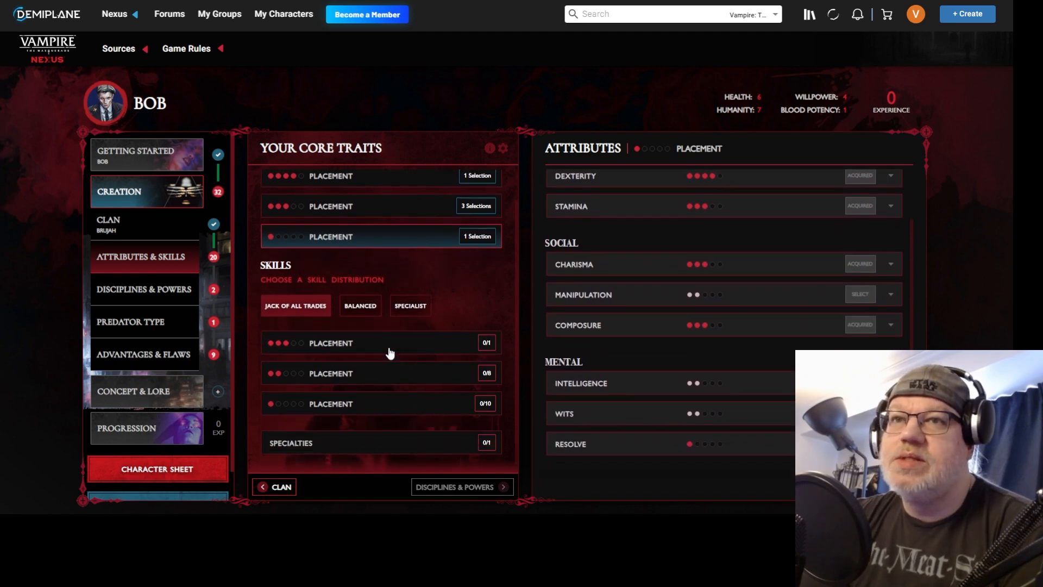
Choose the Specialist skill distribution and assign the four-dot skill placement to Larceny
left_click(356, 308)
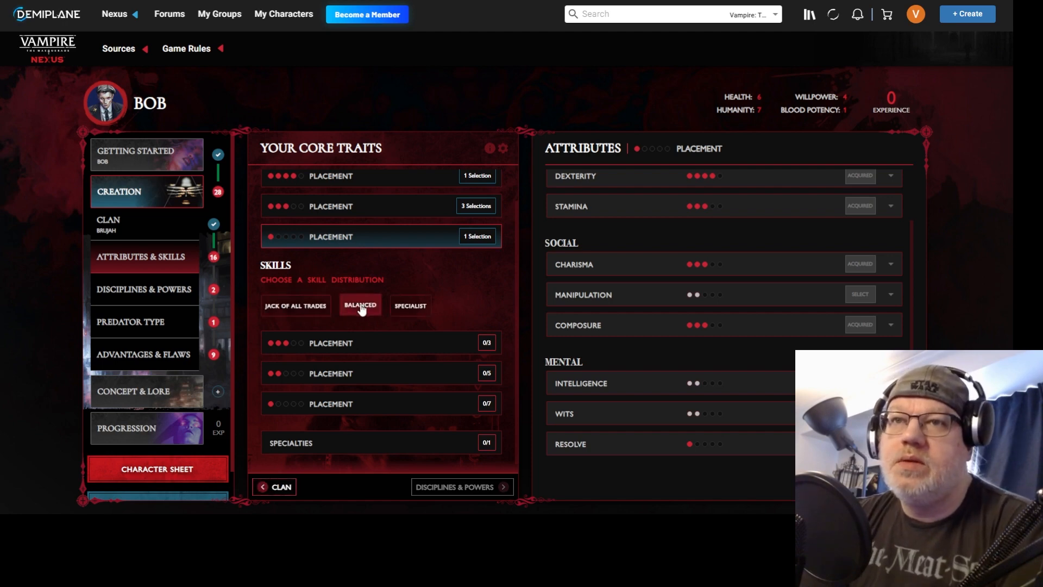
left_click(402, 312)
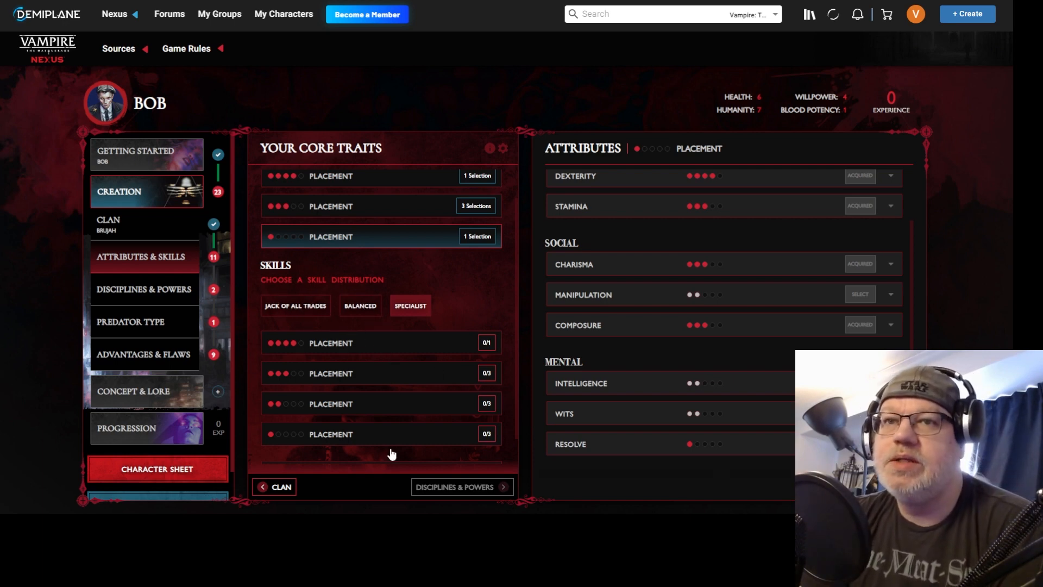
left_click(464, 343)
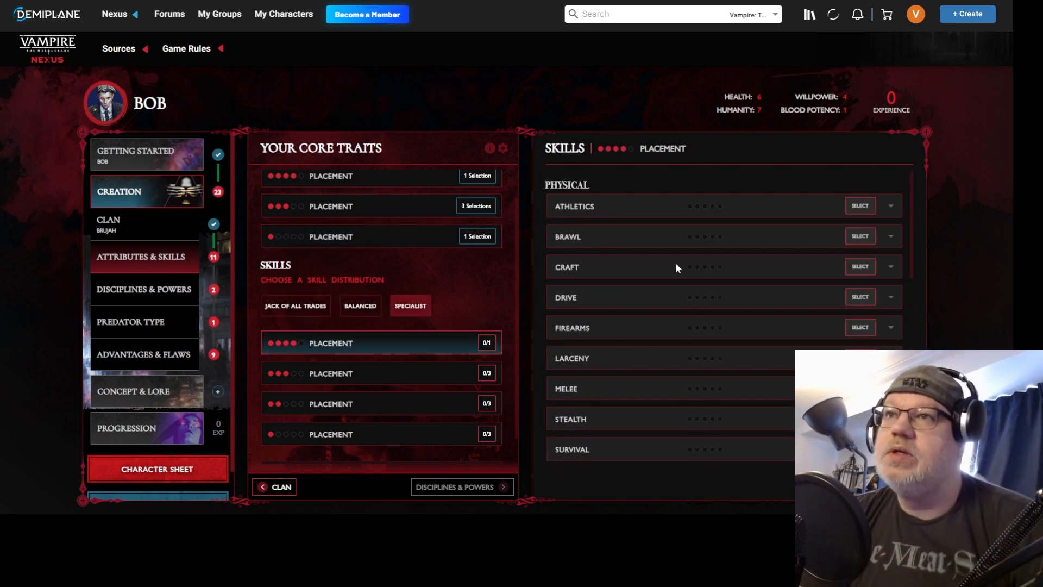
scroll(675, 262, "down", 1)
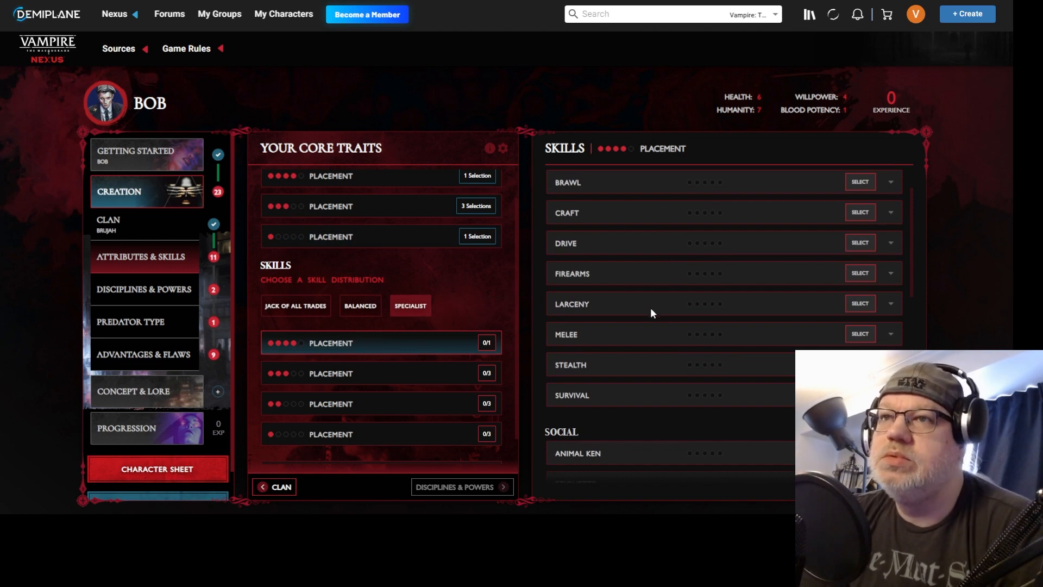
left_click(867, 304)
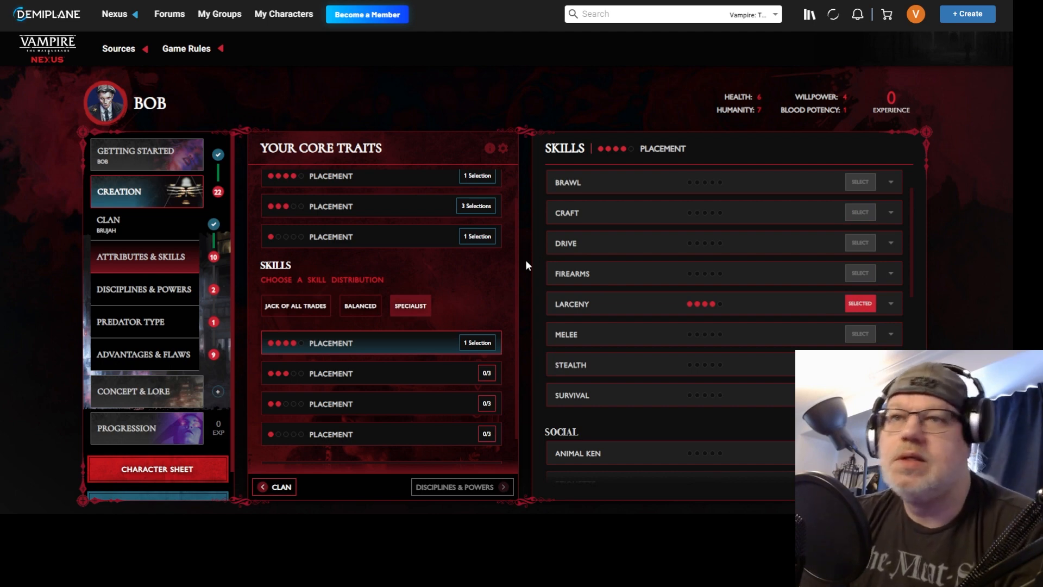
Assign two of the three-dot skill placements to Streetwise and Occult
left_click(412, 382)
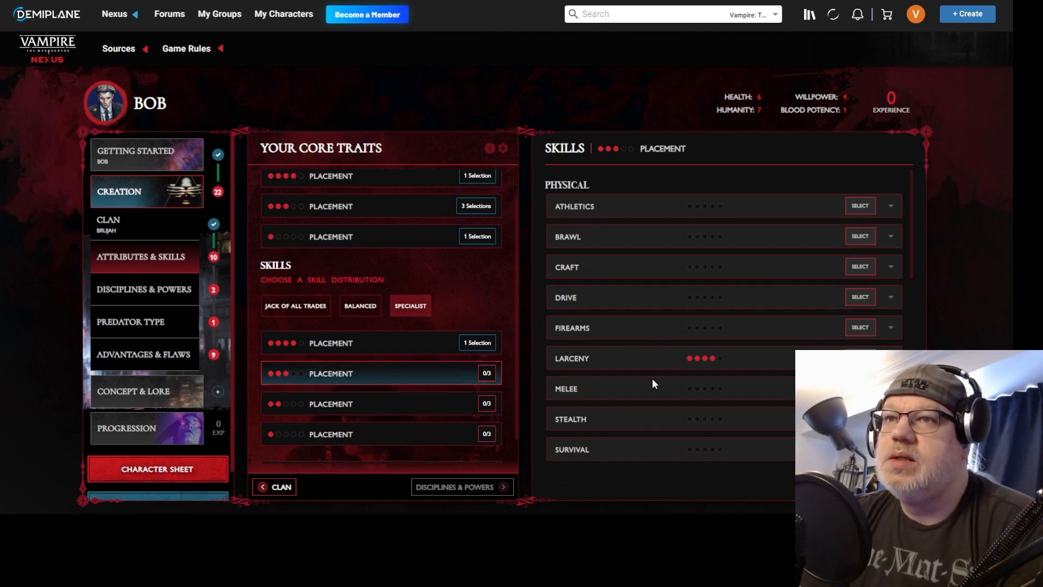
scroll(652, 378, "down", 2)
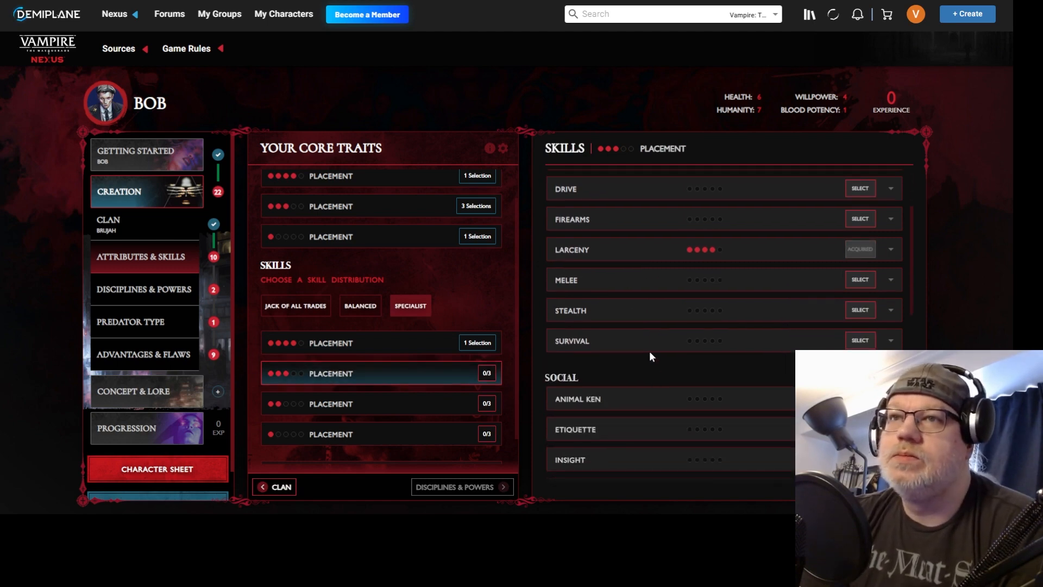
scroll(653, 344, "down", 1)
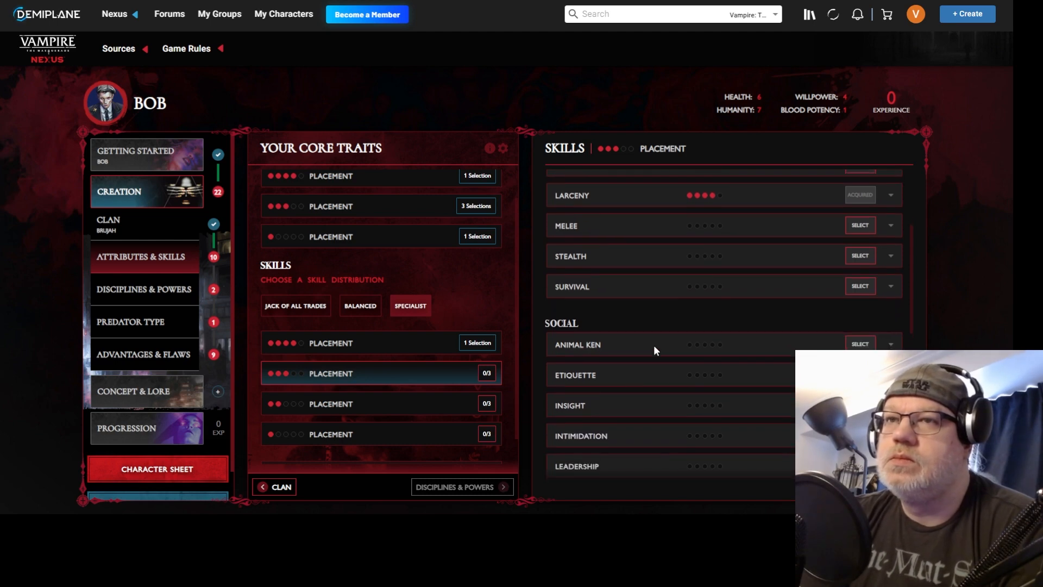
scroll(654, 345, "down", 4)
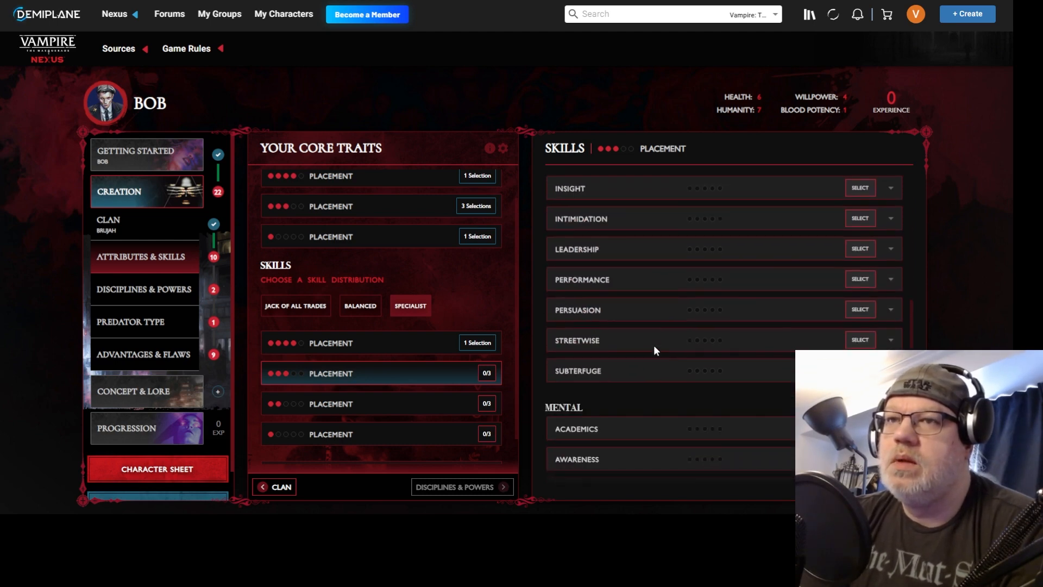
left_click(870, 340)
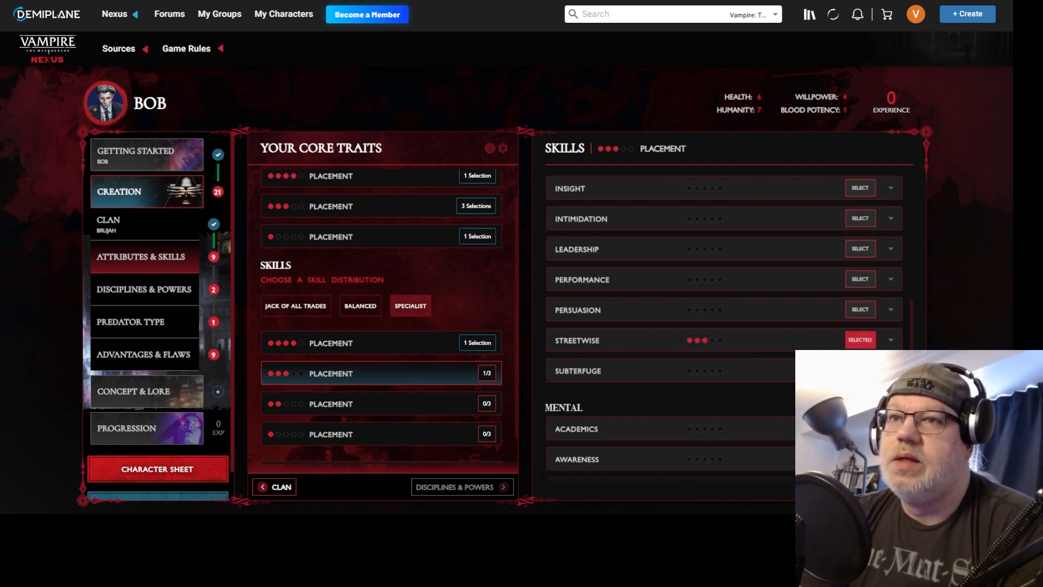
scroll(597, 356, "down", 4)
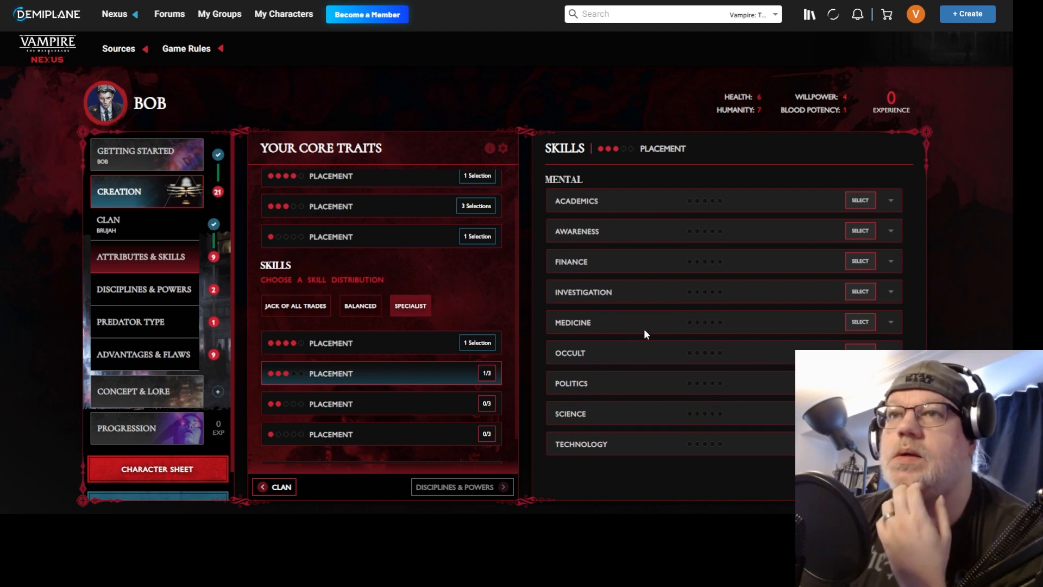
scroll(654, 322, "up", 1)
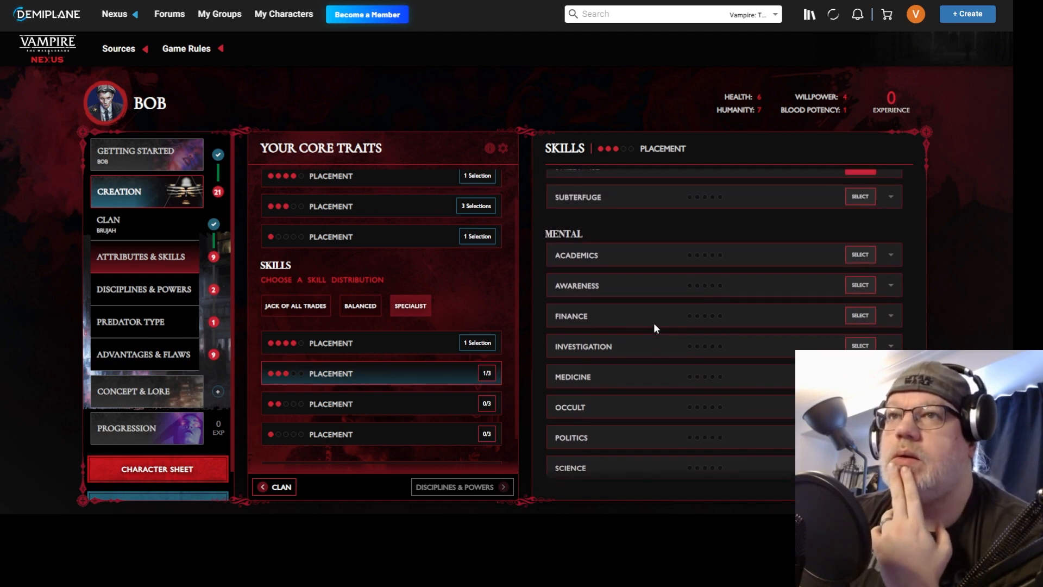
scroll(654, 323, "down", 1)
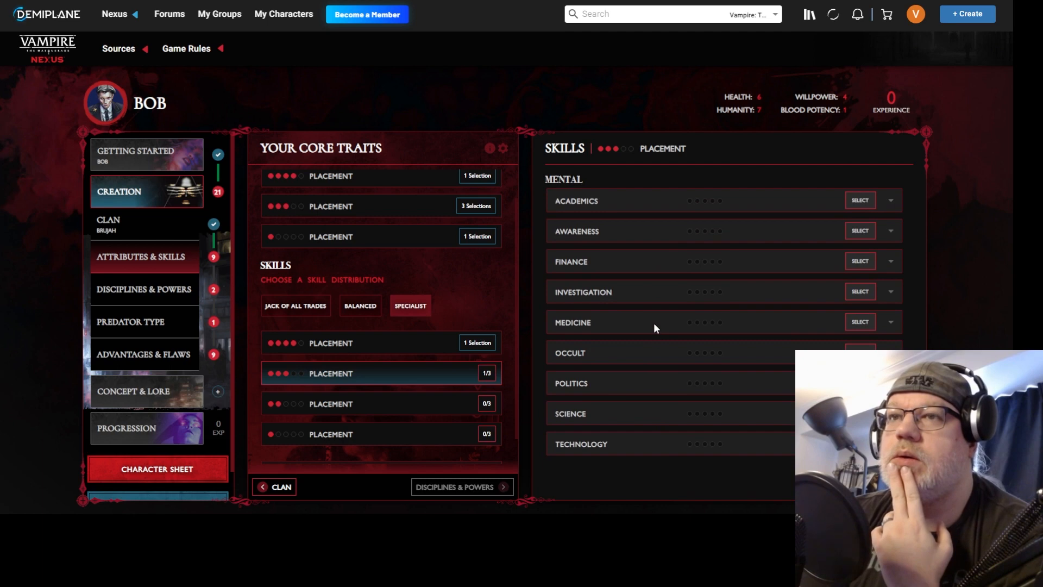
left_click(860, 351)
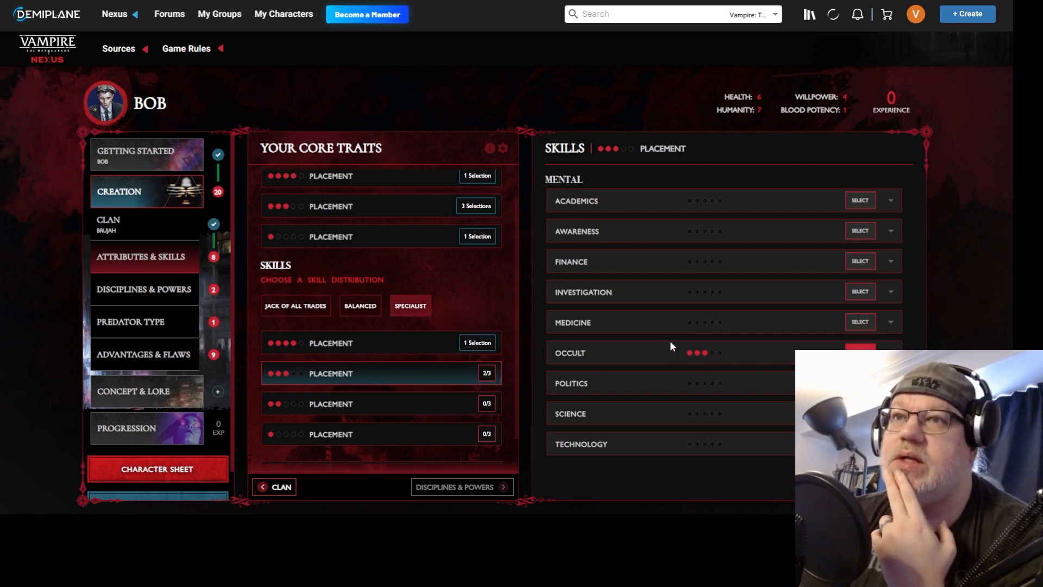
Assign the remaining three-dot skill placement to Stealth
scroll(640, 342, "up", 4)
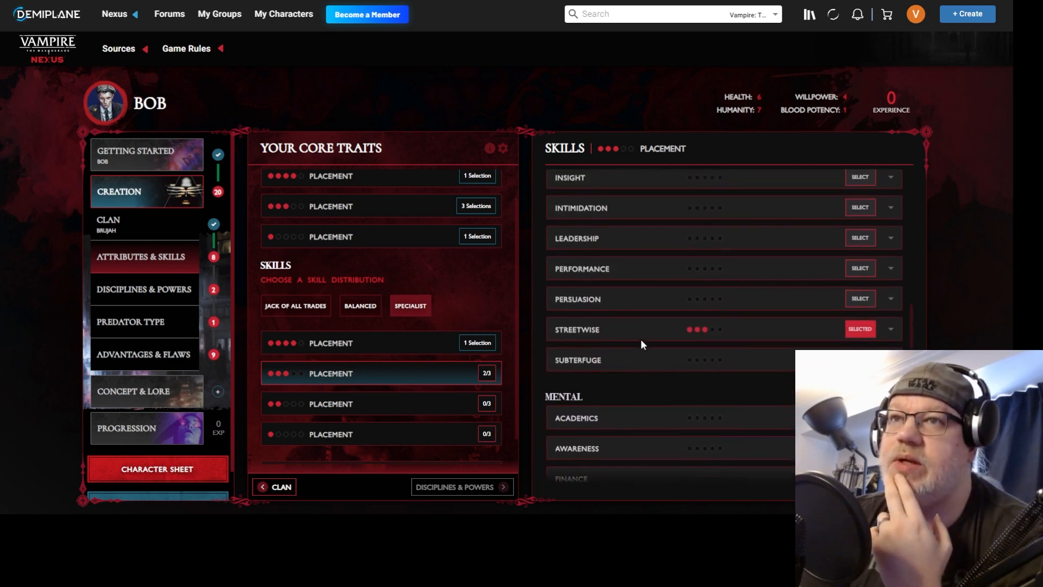
scroll(641, 344, "up", 1)
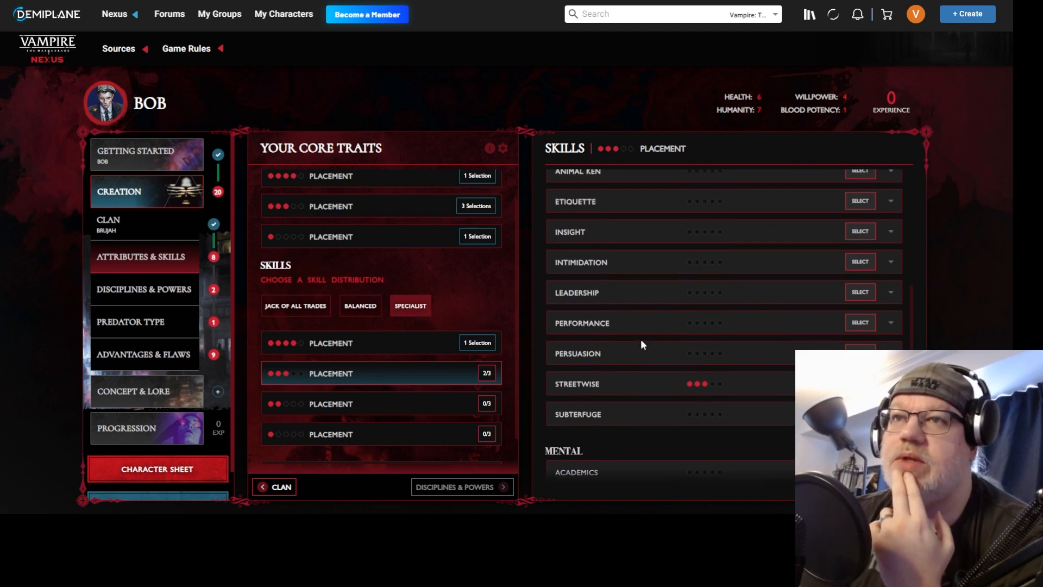
scroll(641, 339, "up", 1)
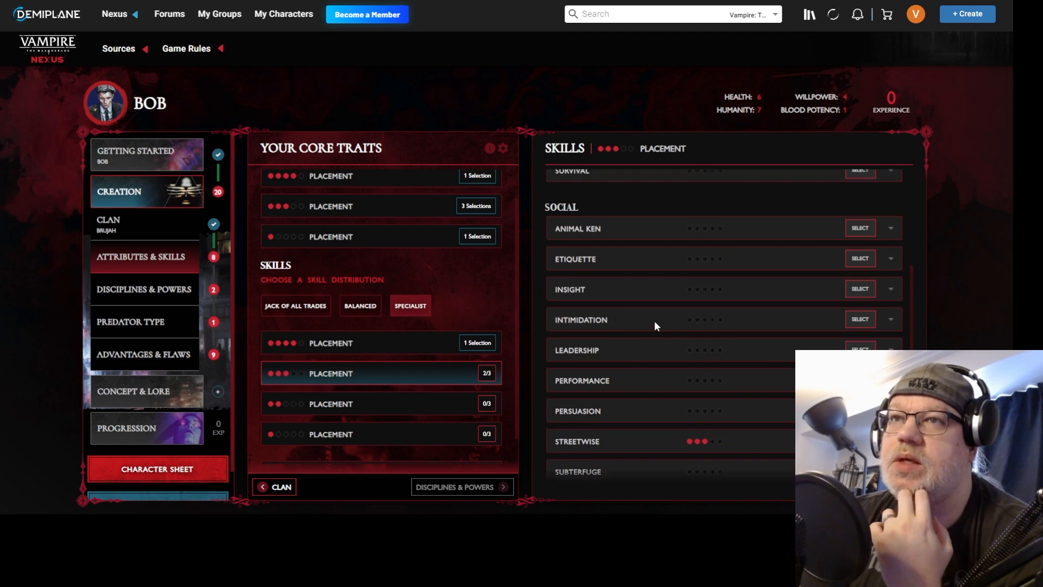
scroll(654, 321, "up", 1)
scroll(725, 323, "up", 1)
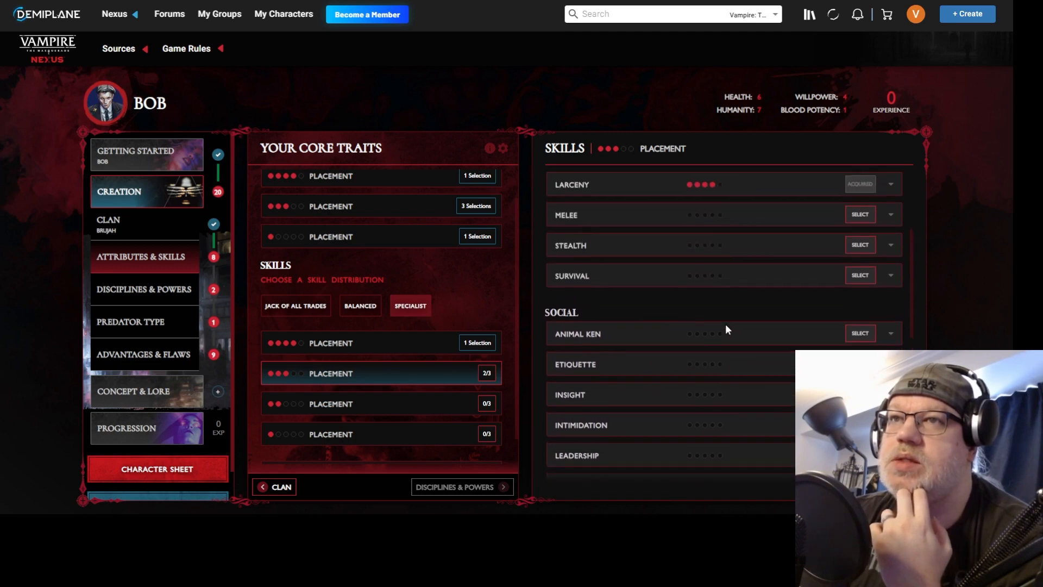
scroll(679, 324, "up", 1)
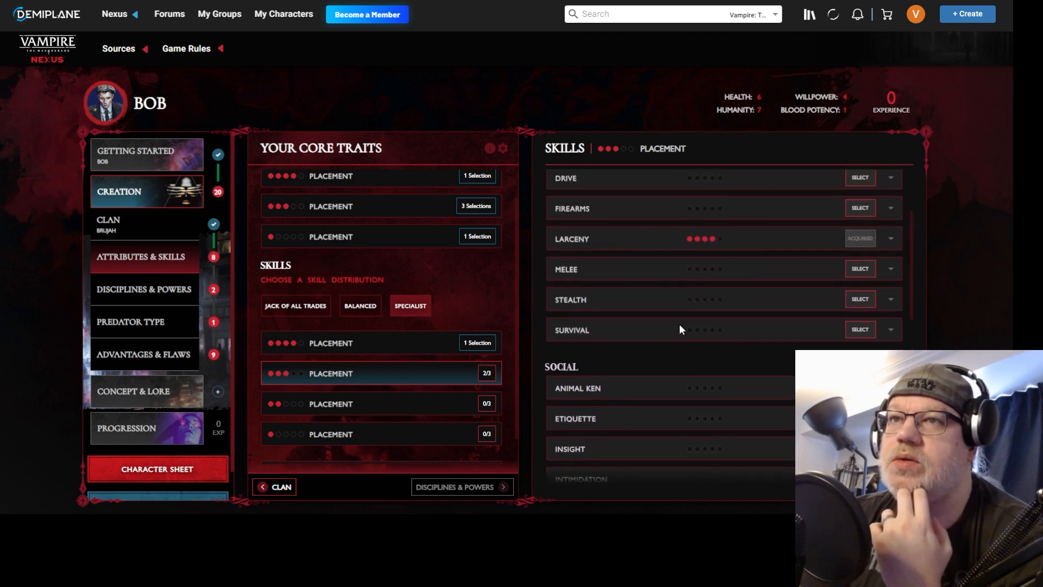
left_click(860, 300)
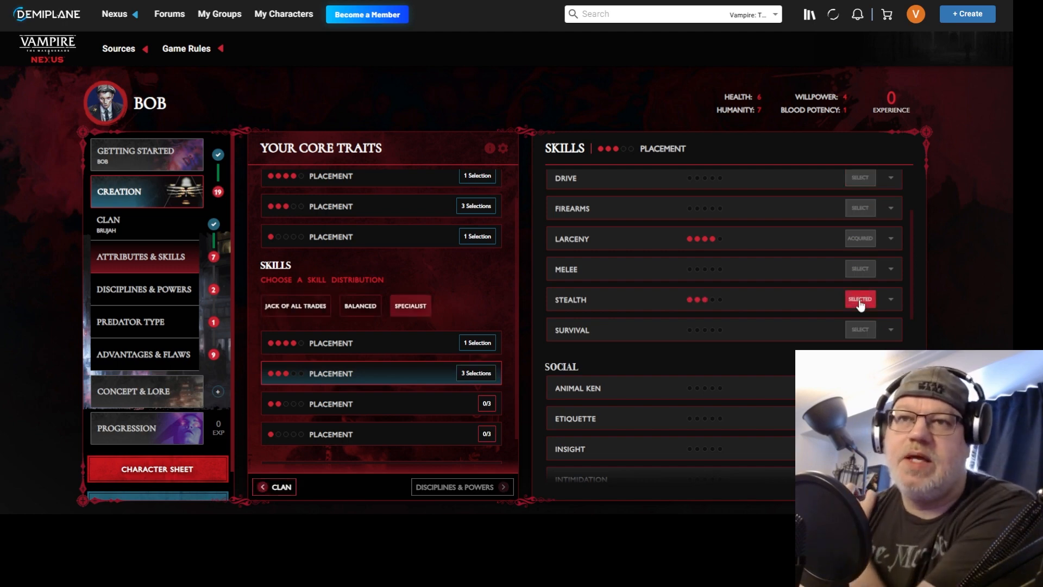
Assign the two-dot skill placements to Drive, Brawl and Athletics
left_click(386, 402)
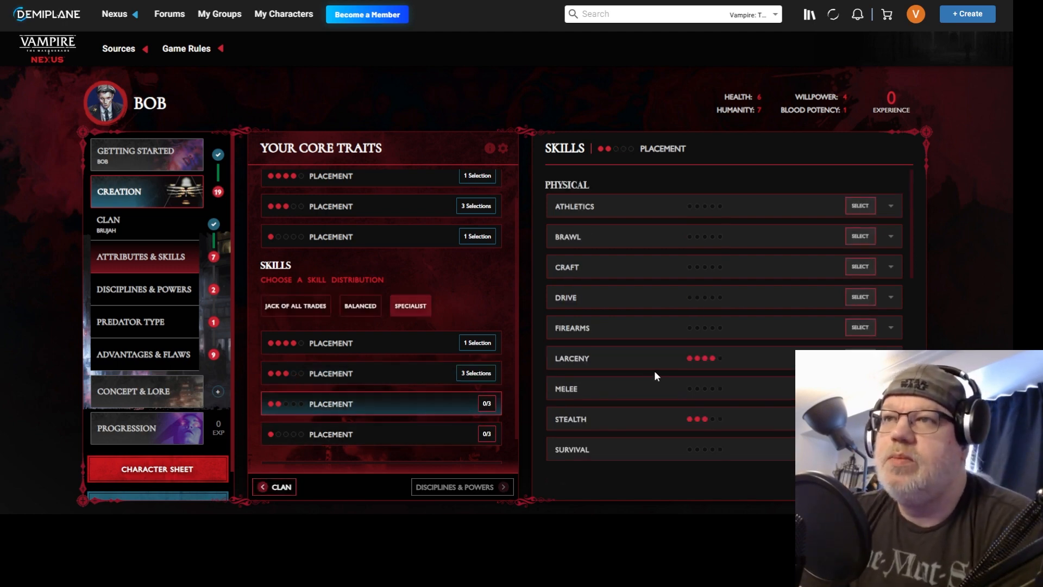
left_click(861, 299)
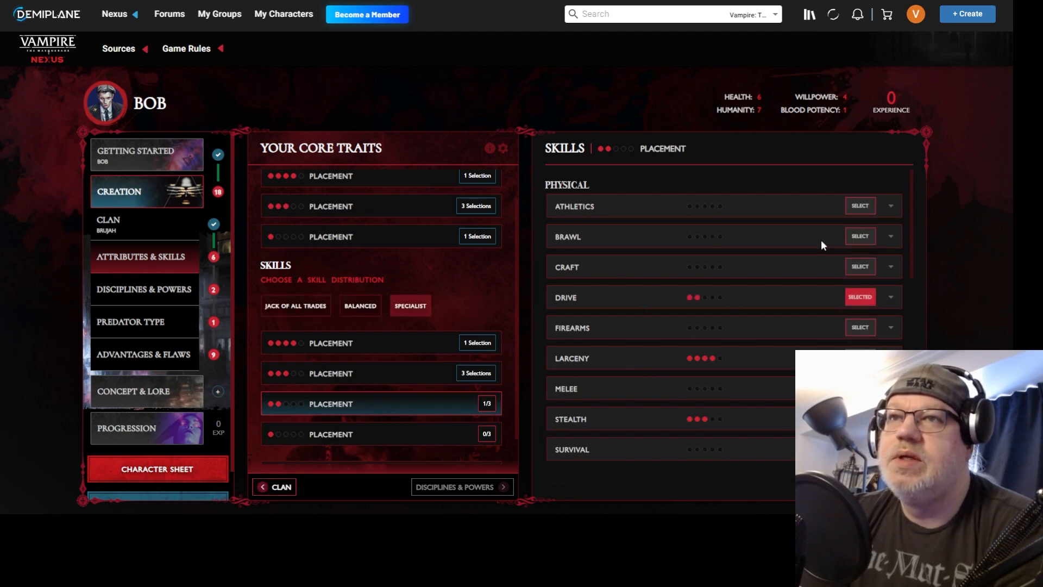
left_click(856, 237)
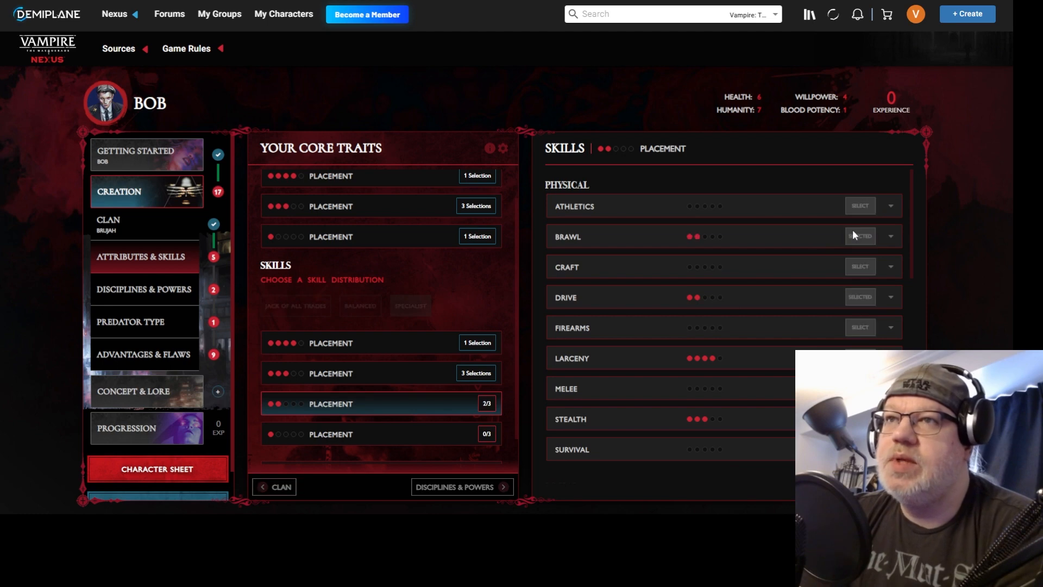
left_click(860, 209)
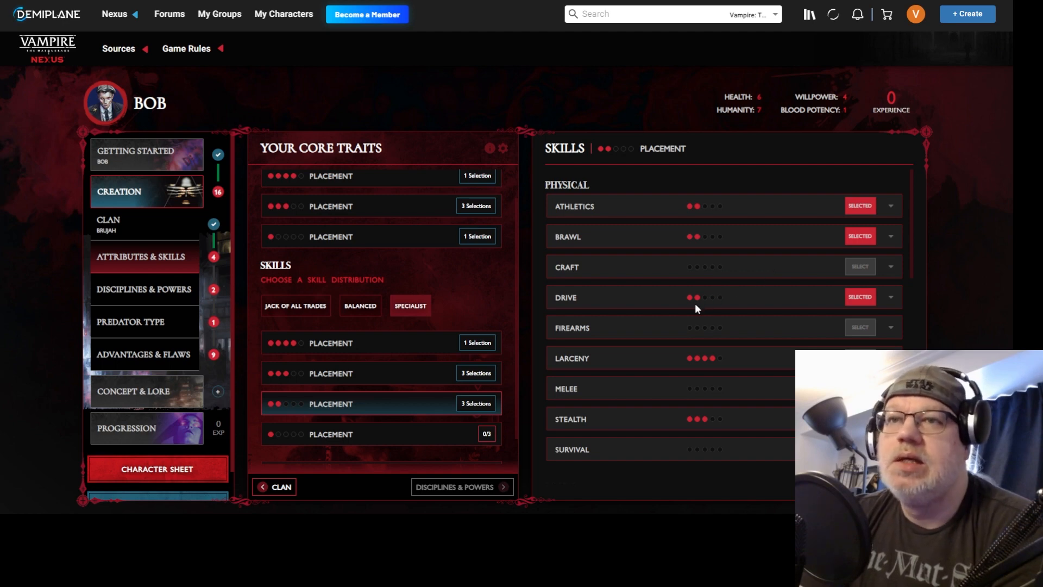
Assign the one-dot skill placements to Etiquette, Subterfuge and Awareness
left_click(362, 442)
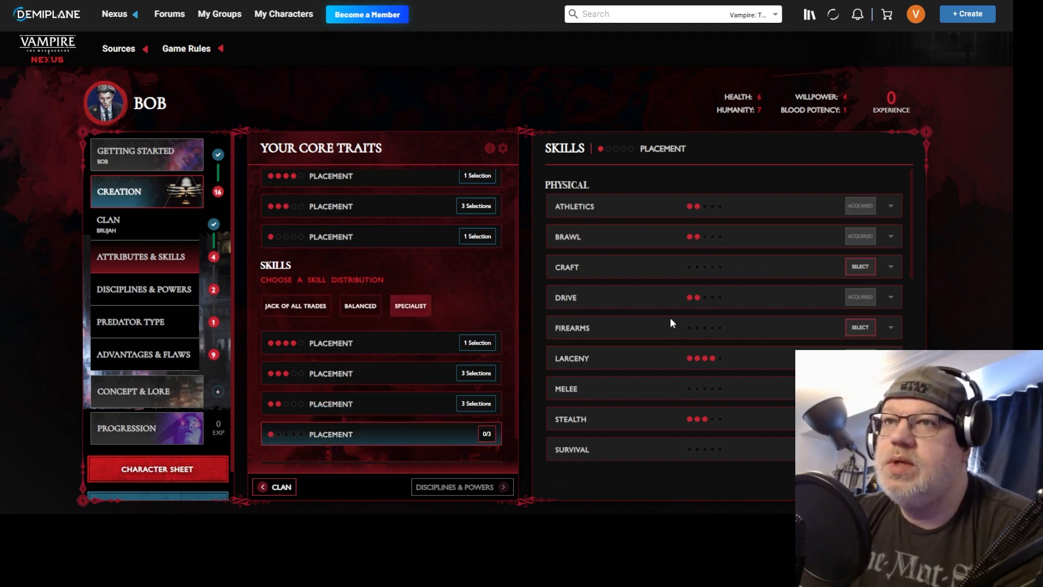
scroll(664, 320, "down", 1)
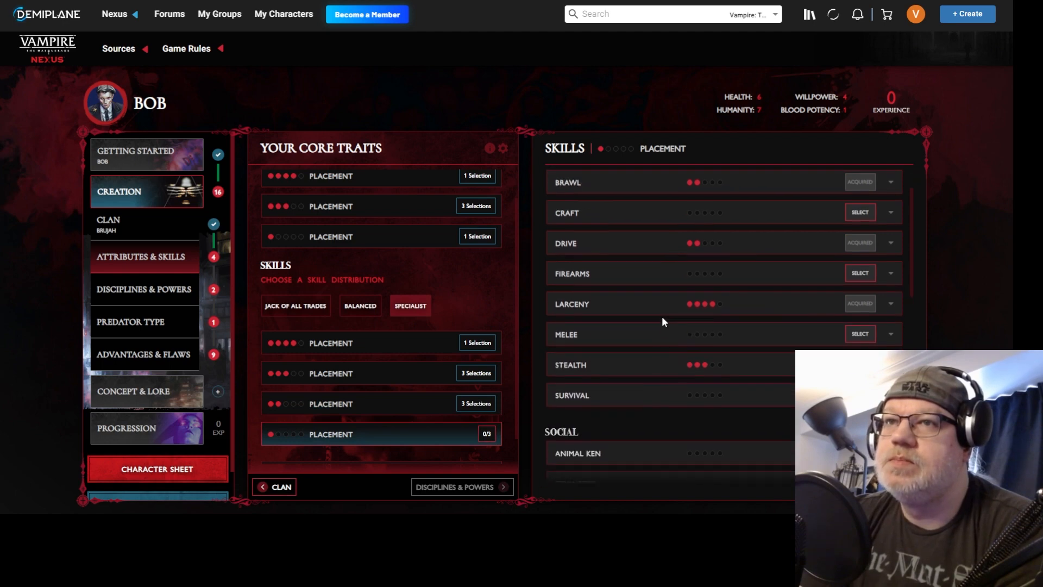
scroll(661, 317, "down", 2)
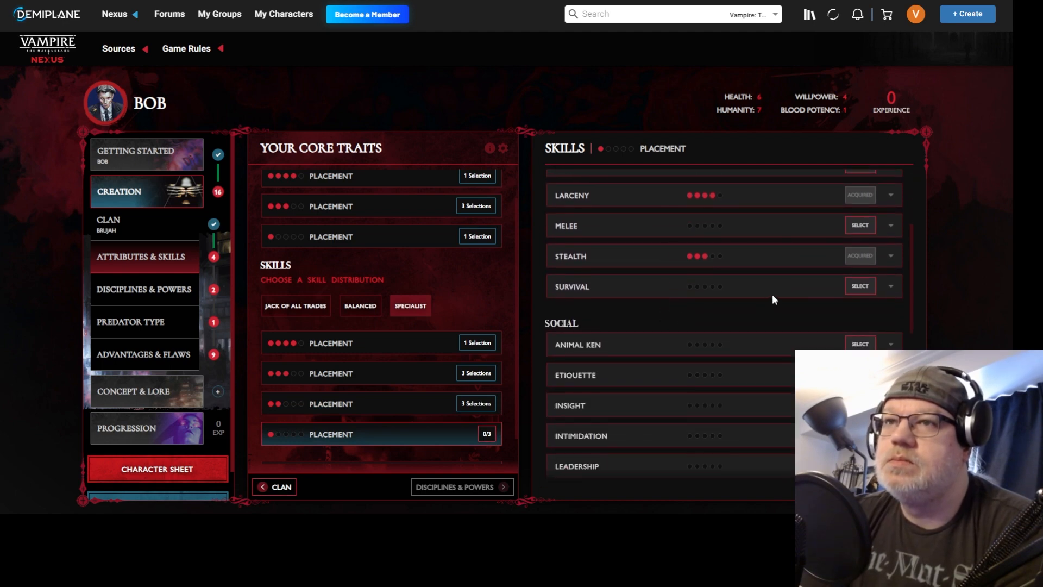
scroll(774, 299, "down", 3)
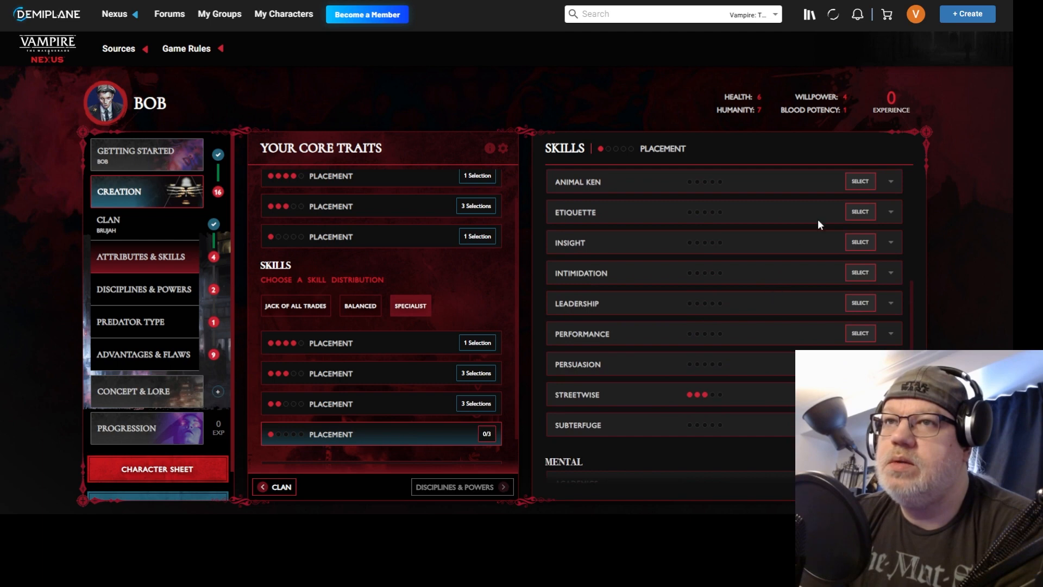
left_click(866, 212)
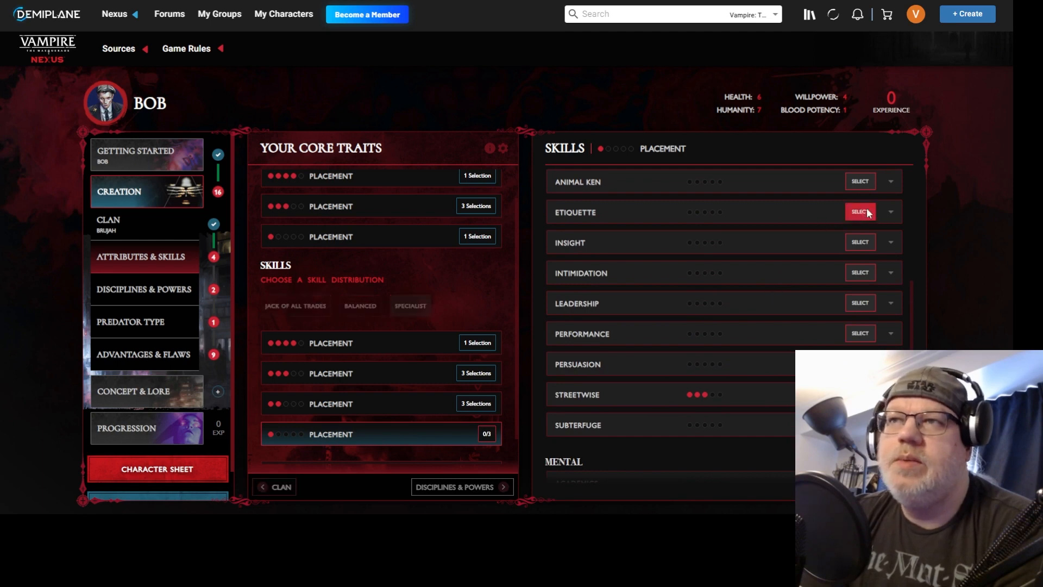
scroll(734, 320, "down", 2)
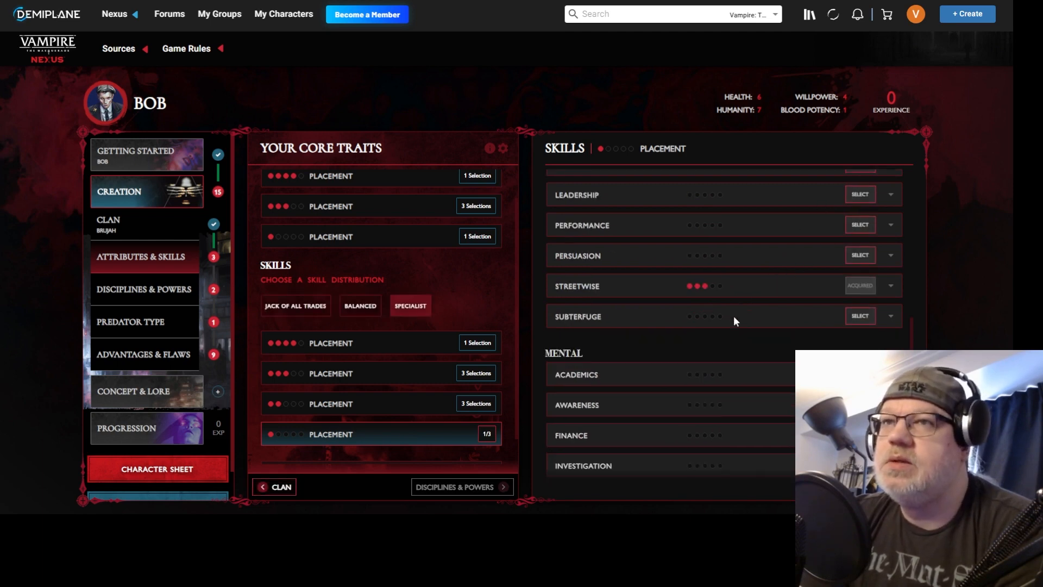
left_click(860, 315)
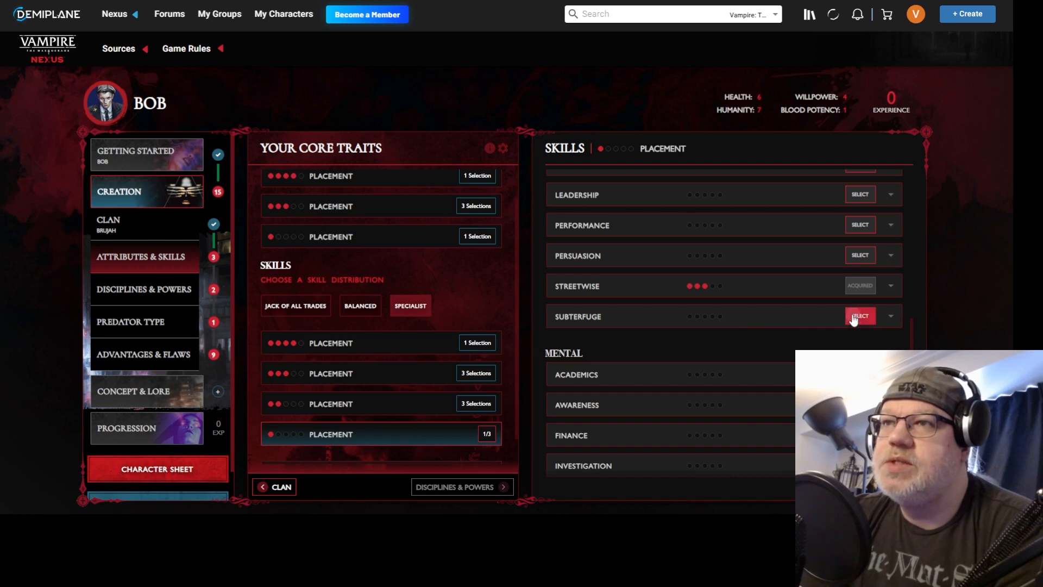
scroll(765, 315, "down", 3)
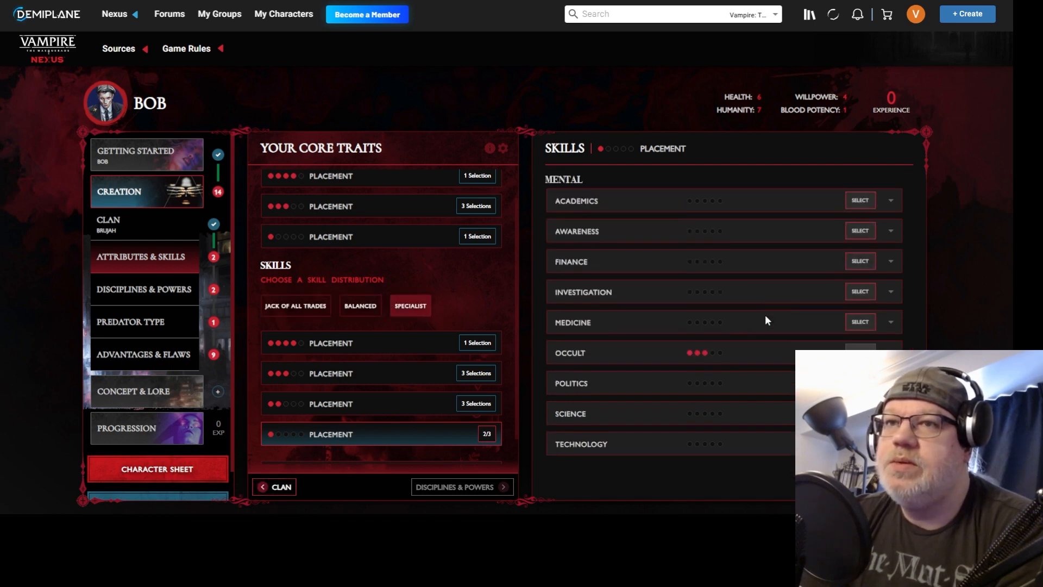
scroll(765, 316, "up", 2)
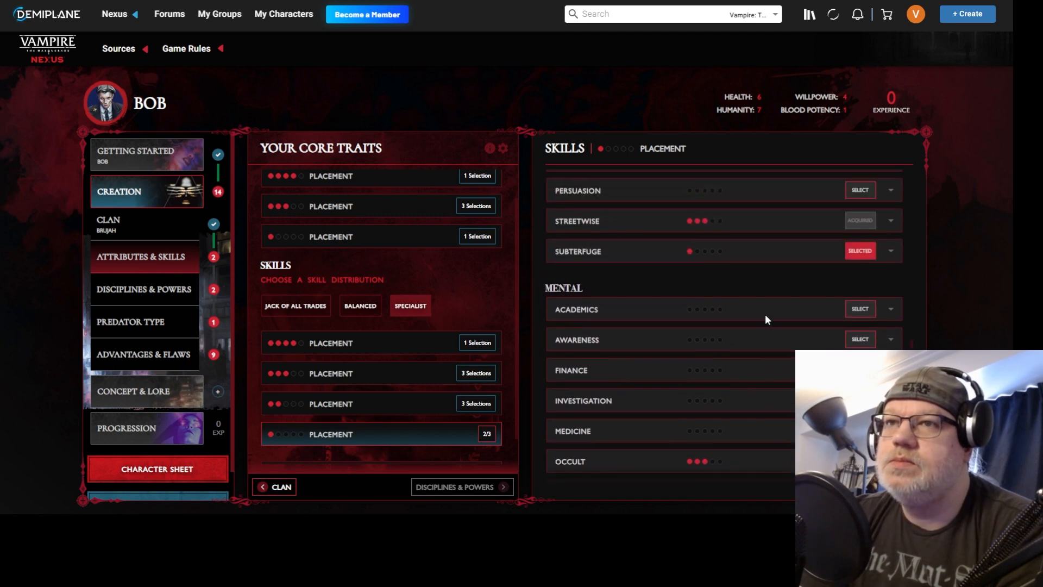
left_click(860, 340)
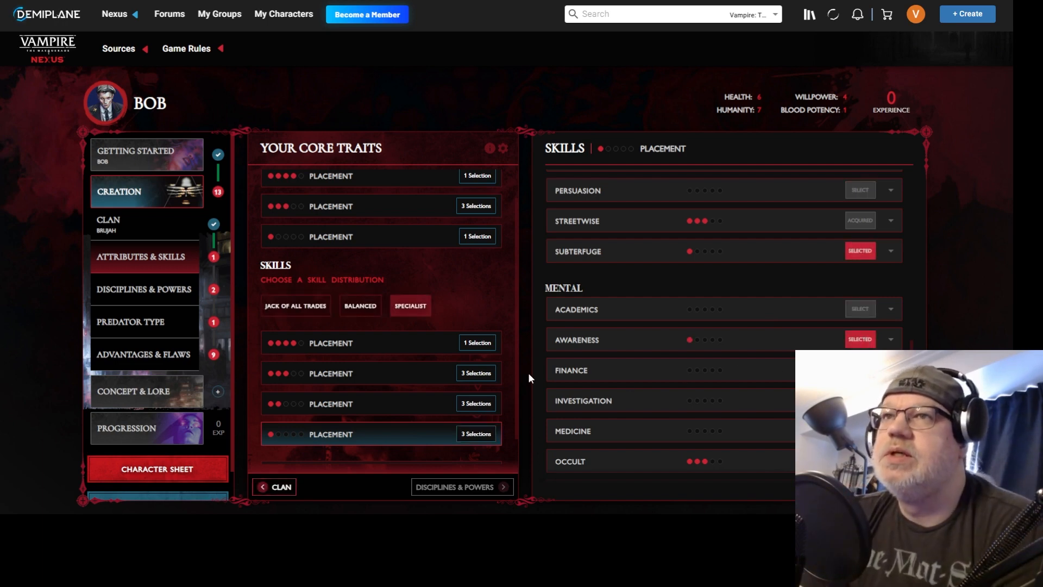
scroll(443, 377, "down", 1)
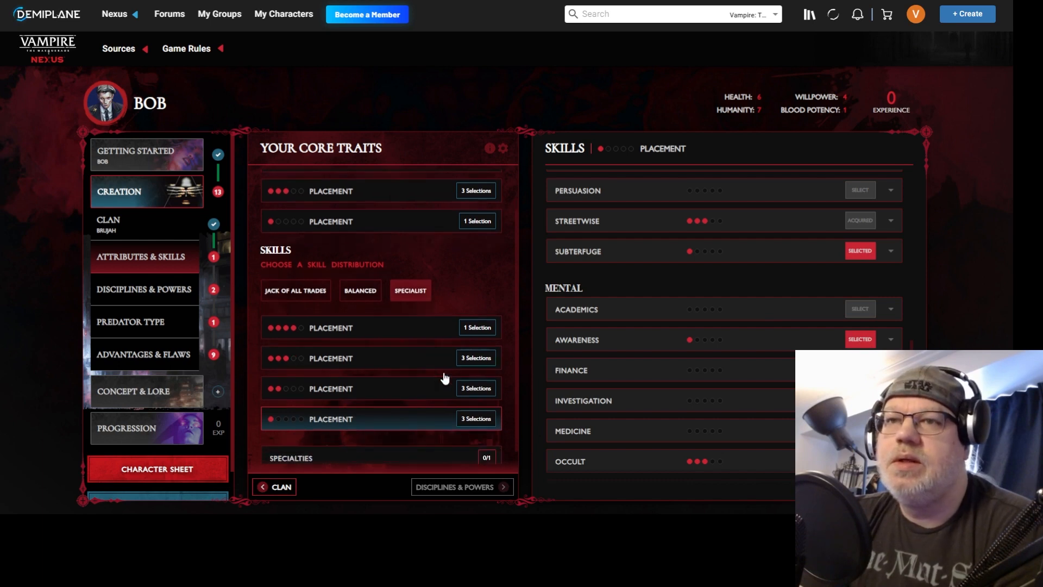
Define the character's free specialty as "artifacts" under the Occult skill
left_click(374, 439)
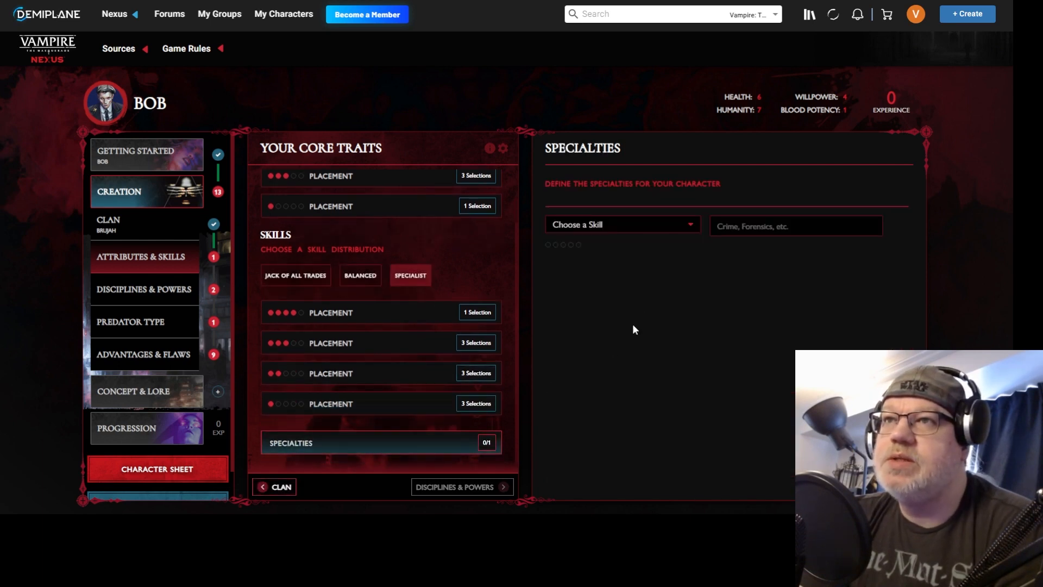
left_click(676, 228)
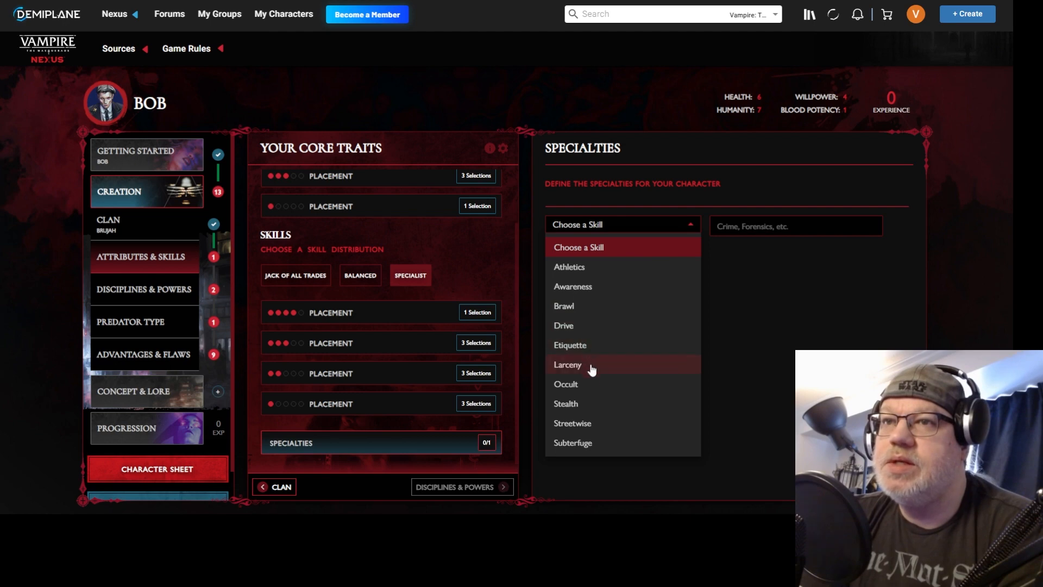
left_click(592, 384)
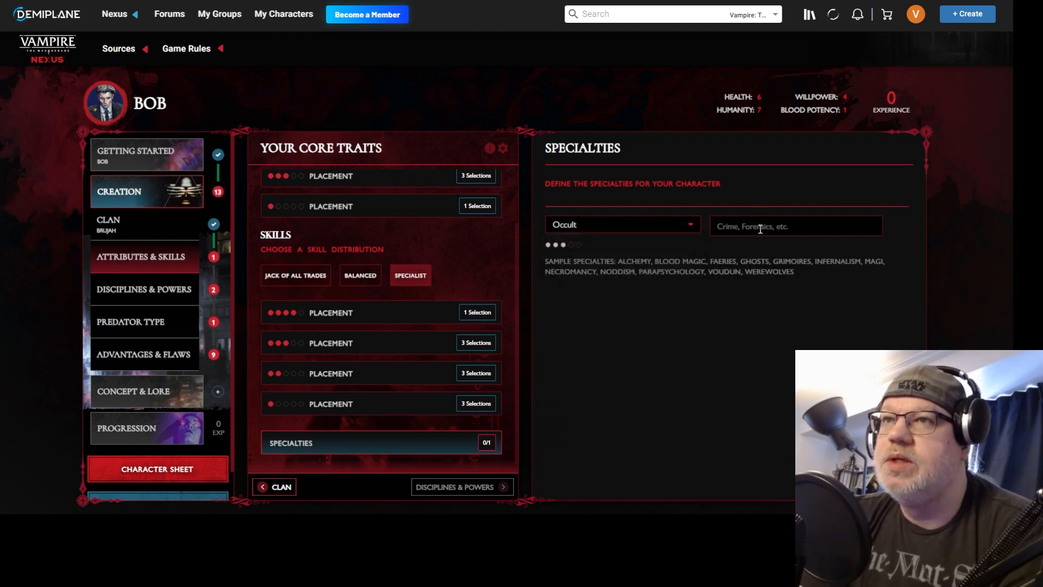
left_click(810, 225)
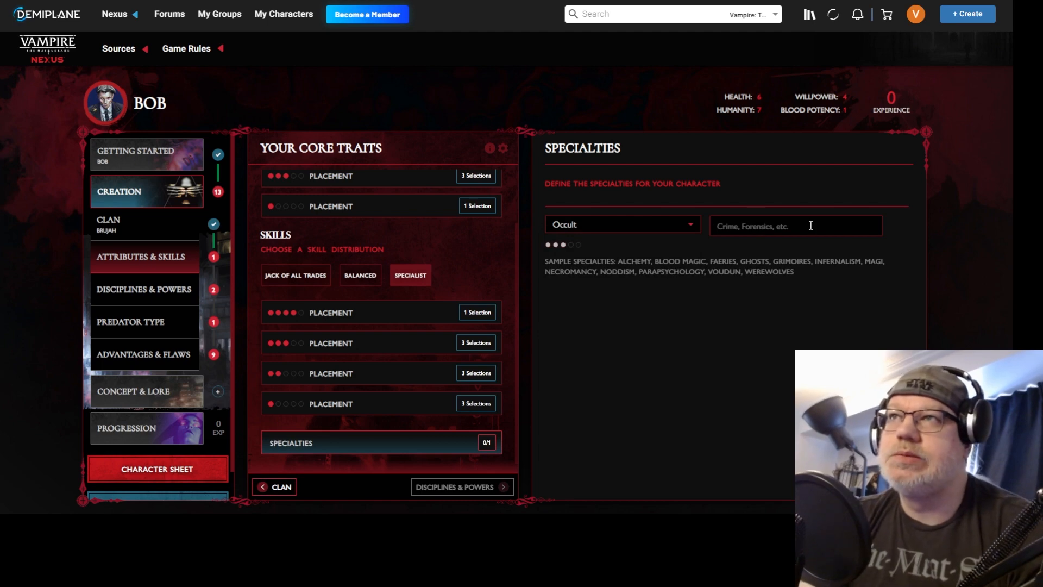
type("art")
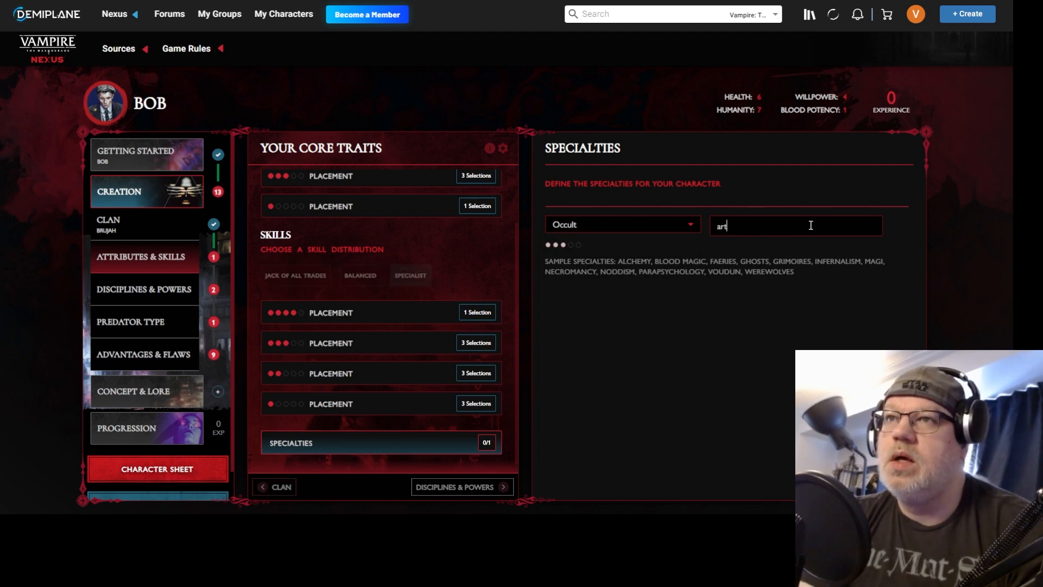
type("ifact")
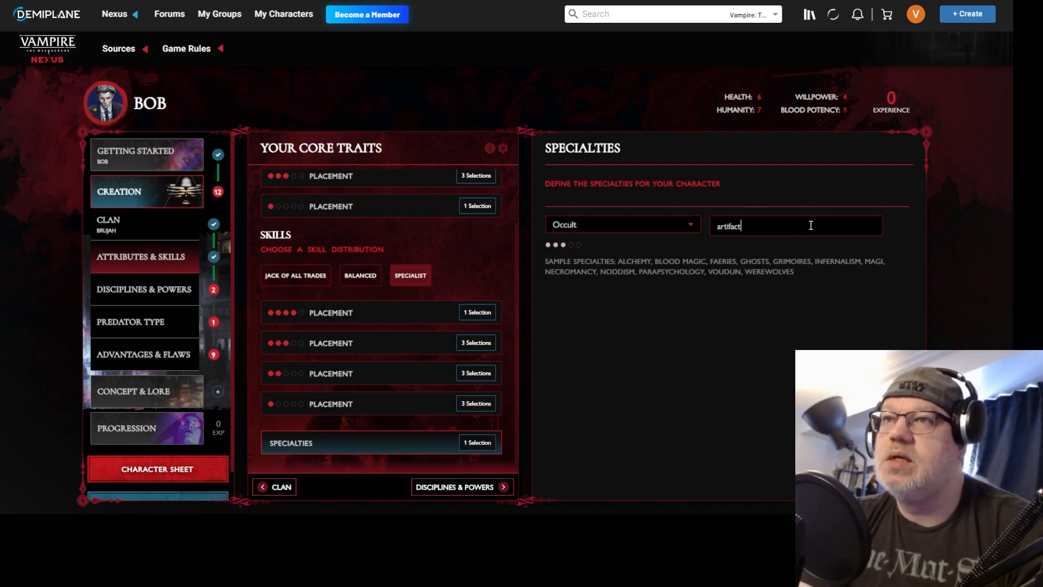
type("s")
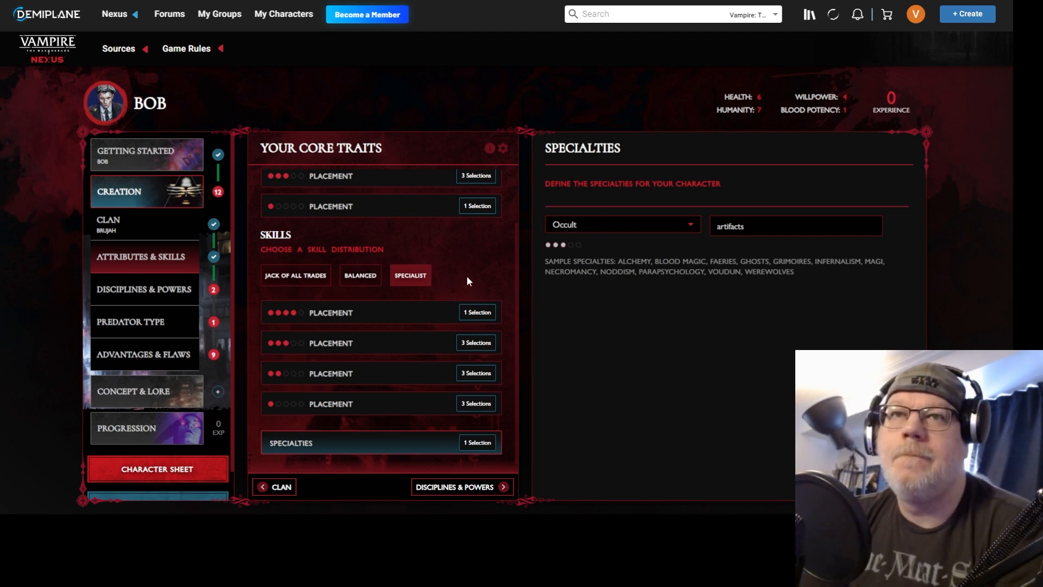
Review the Attributes & Skills guidance on specialties and the three-dot skill placement across the physical, social and mental skills
left_click(444, 487)
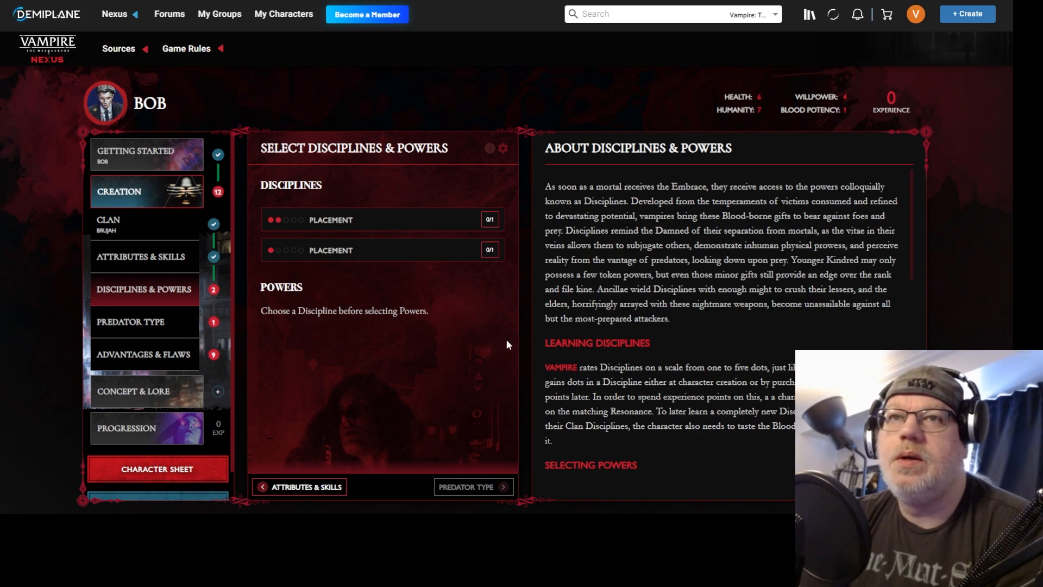
left_click(287, 488)
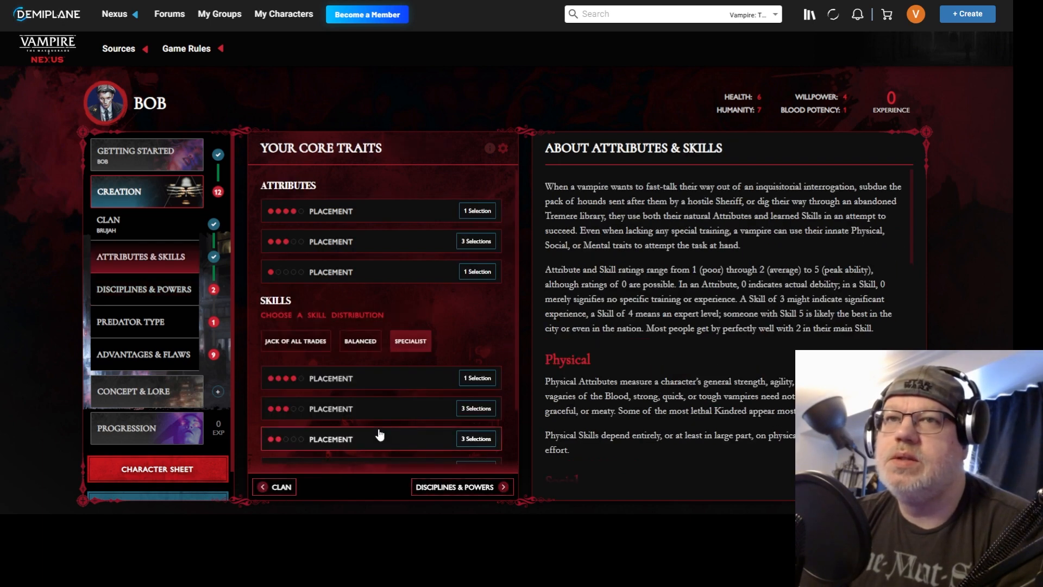
scroll(674, 325, "down", 15)
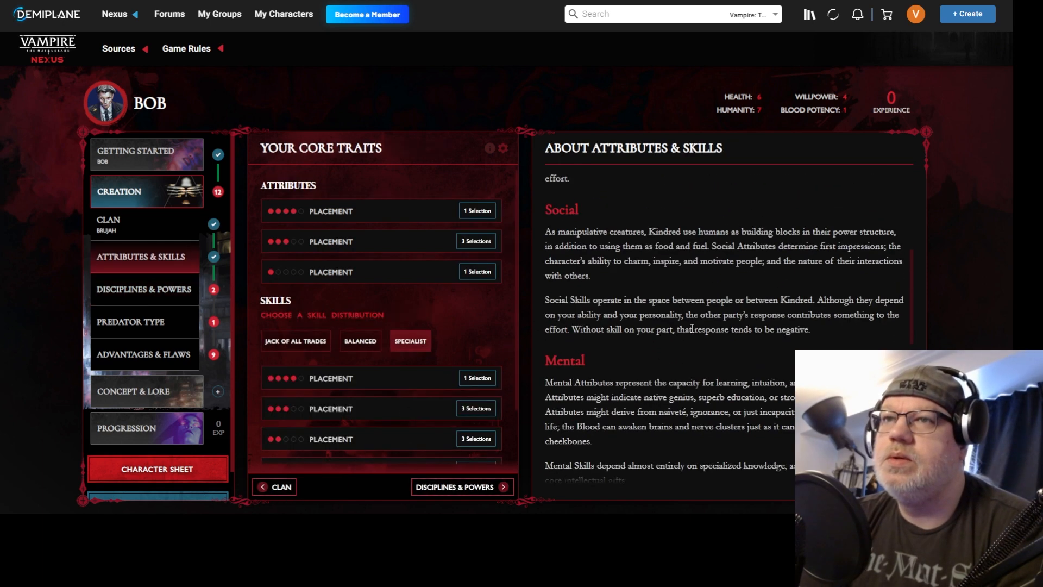
scroll(691, 329, "down", 2)
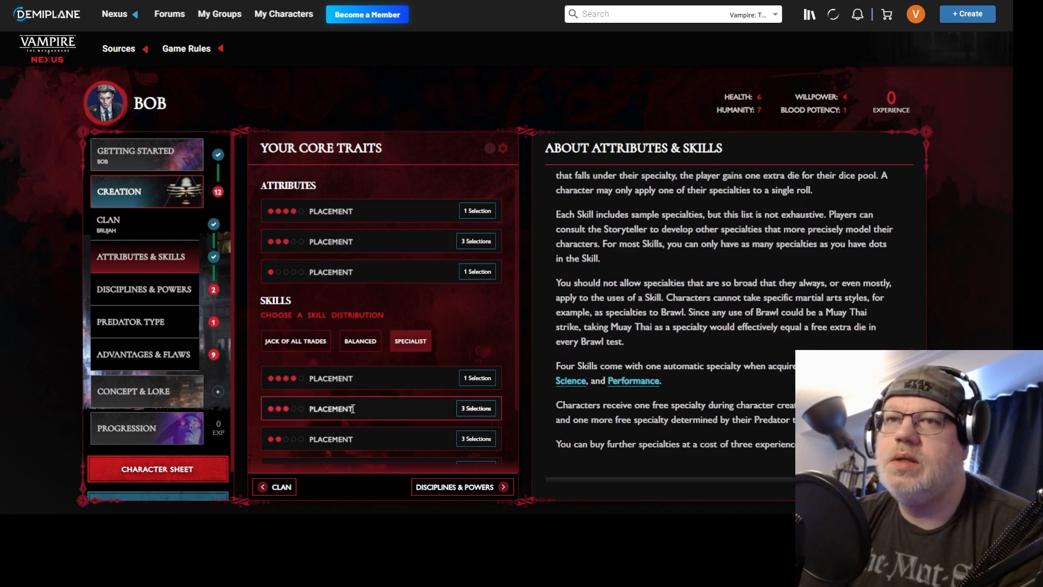
left_click(390, 415)
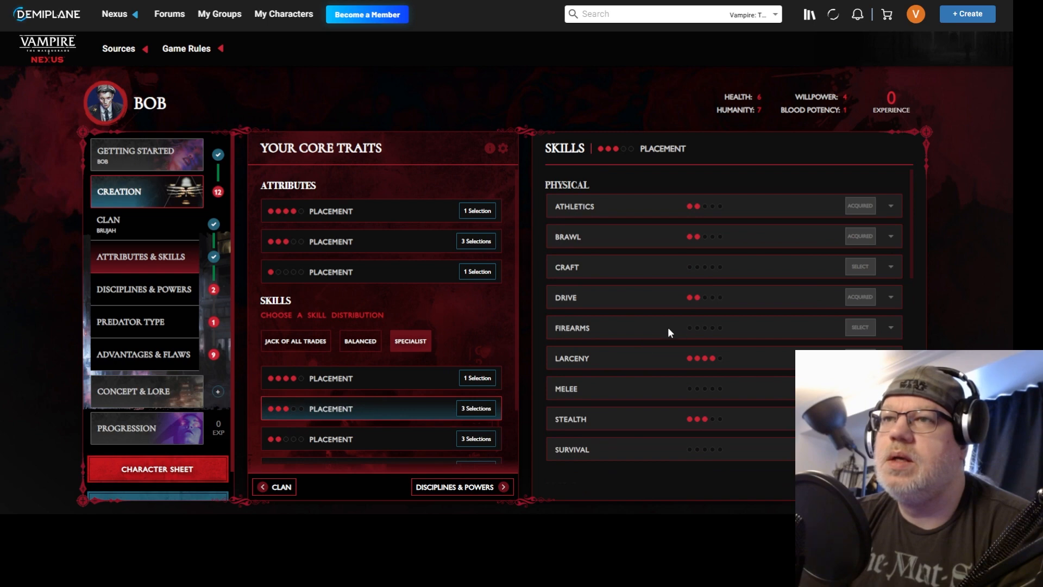
scroll(639, 342, "down", 6)
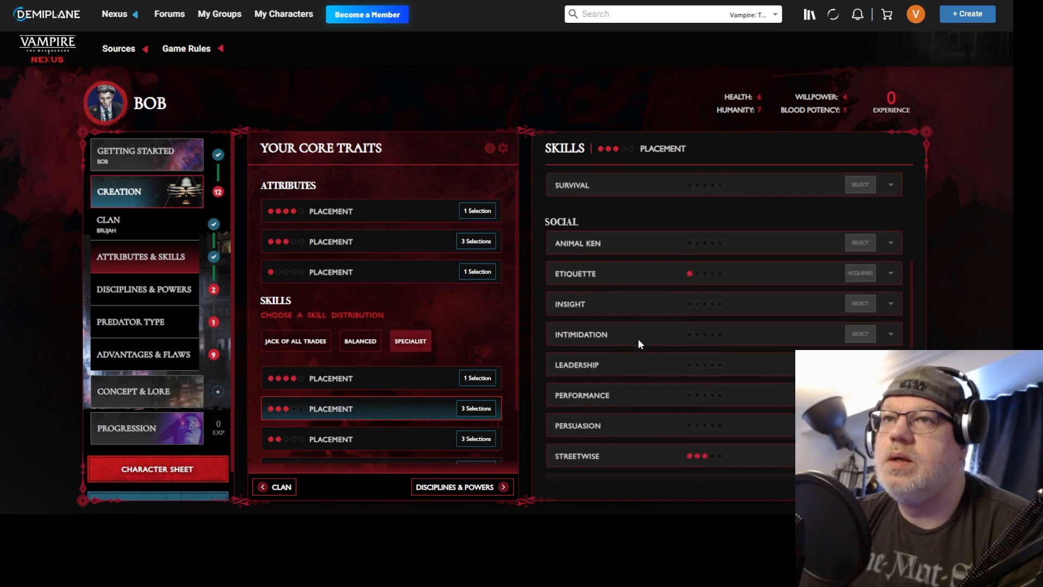
scroll(639, 342, "down", 4)
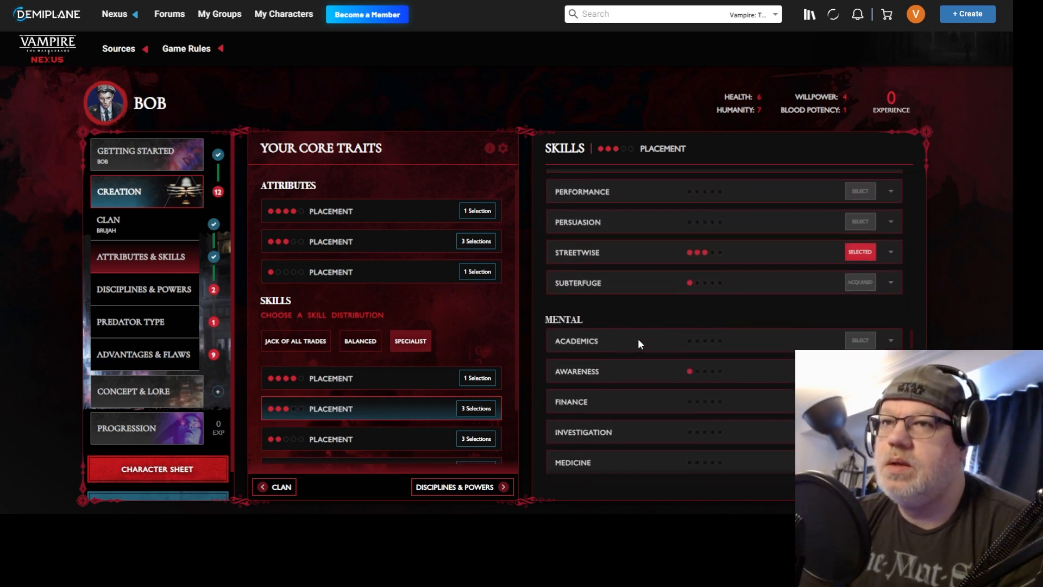
scroll(638, 344, "down", 2)
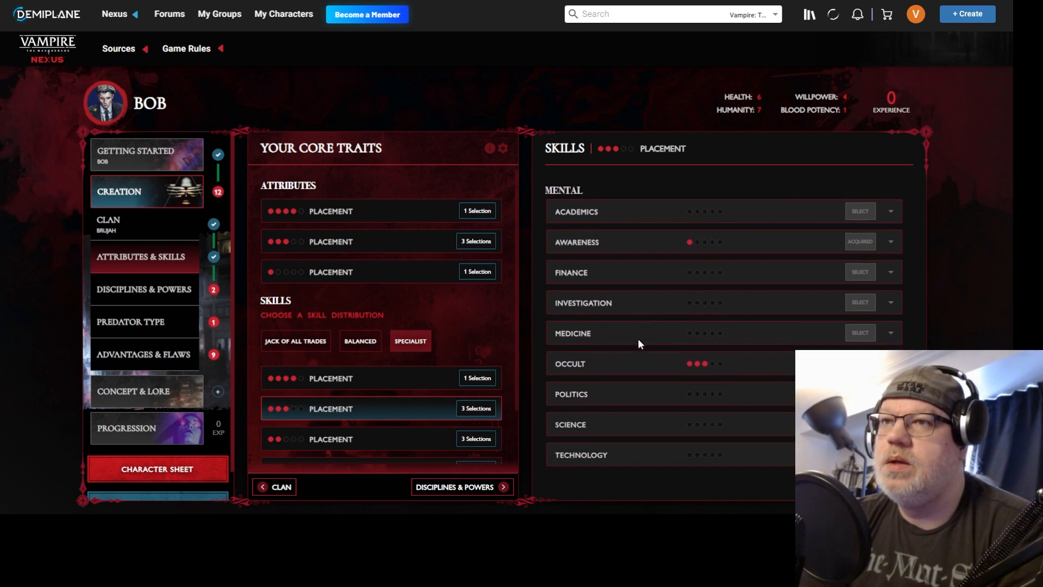
scroll(639, 341, "up", 4)
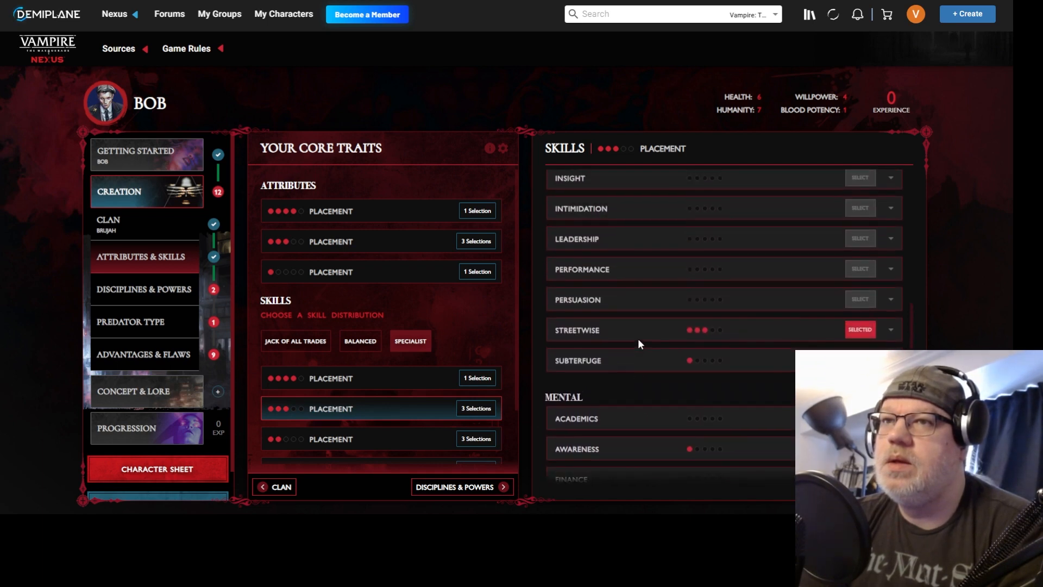
scroll(638, 342, "up", 6)
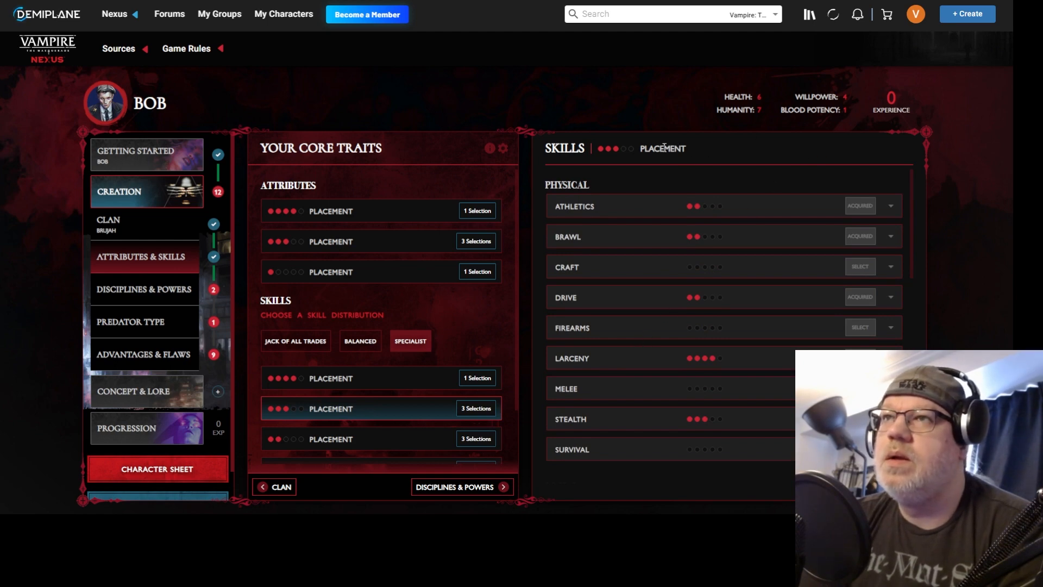
scroll(431, 356, "down", 1)
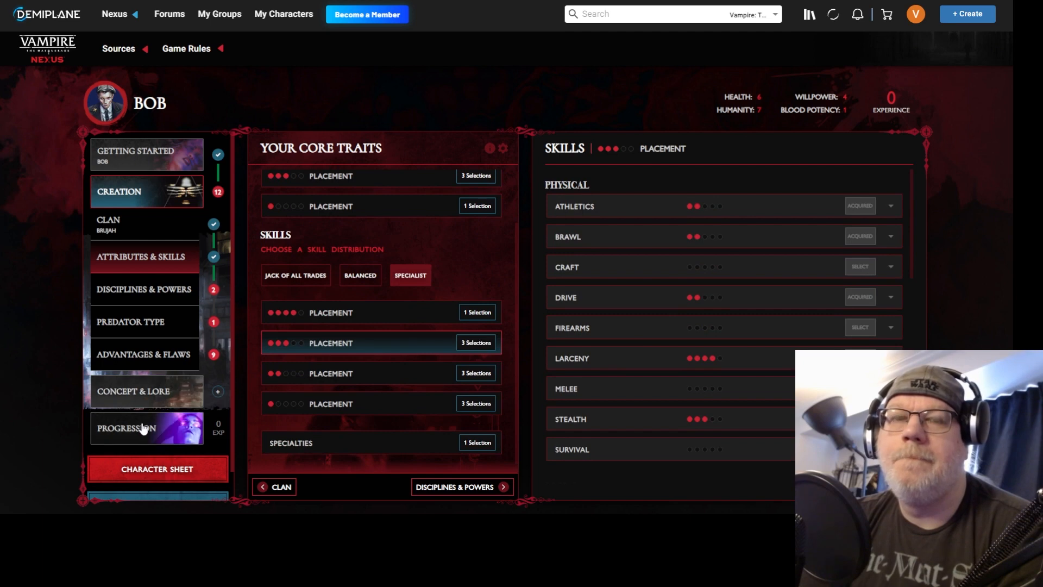
On the character sheet, inspect the Occult skill's details and roll a Rouse check, dismissing the dice results
left_click(145, 469)
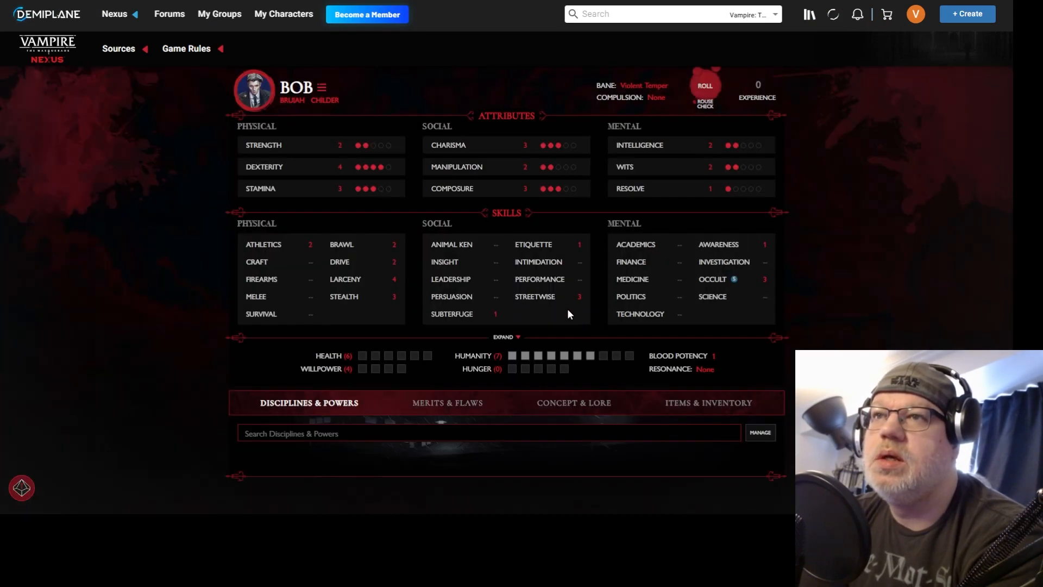
left_click(721, 281)
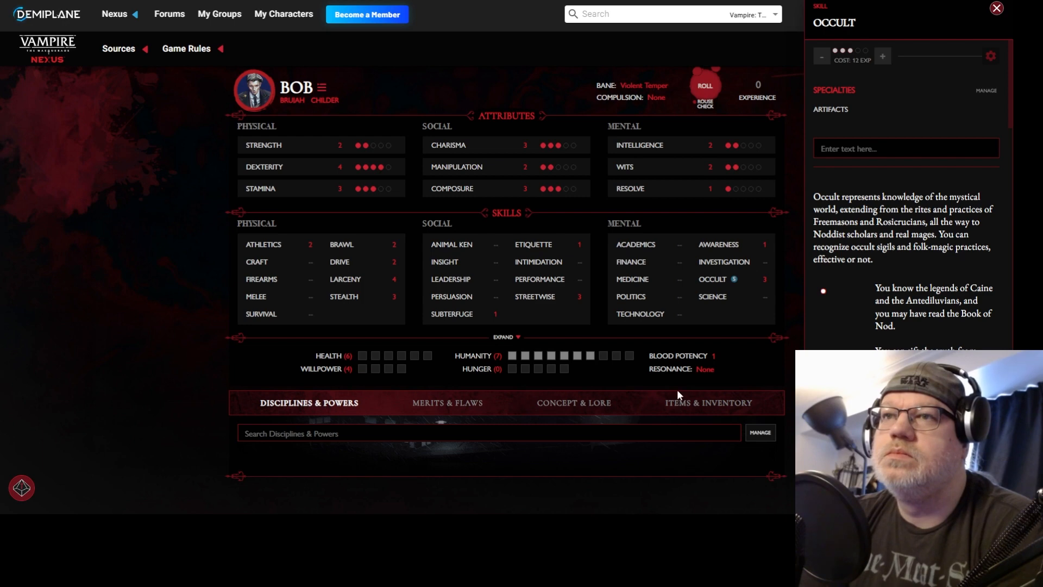
left_click(704, 102)
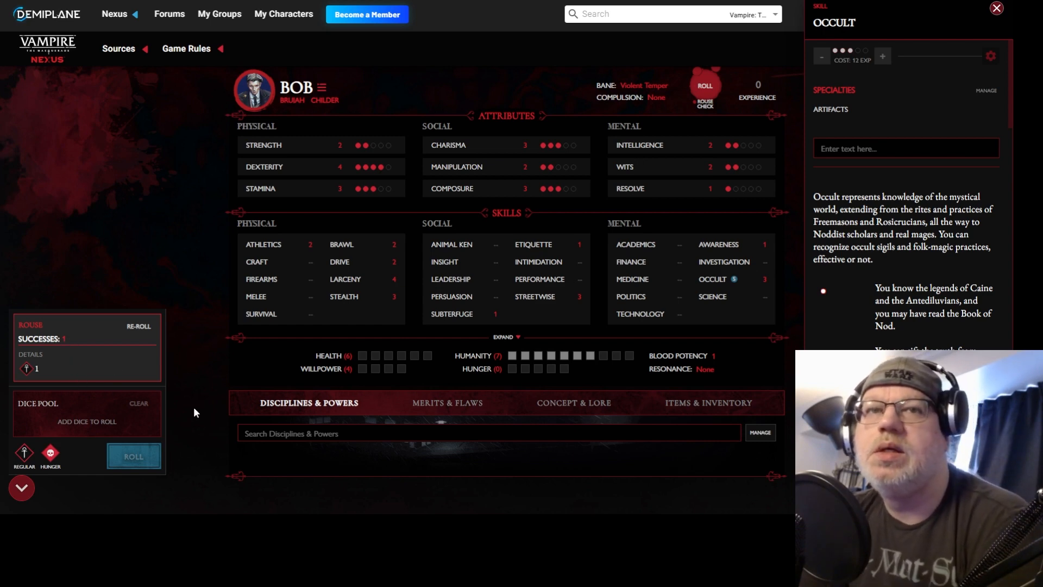
left_click(22, 488)
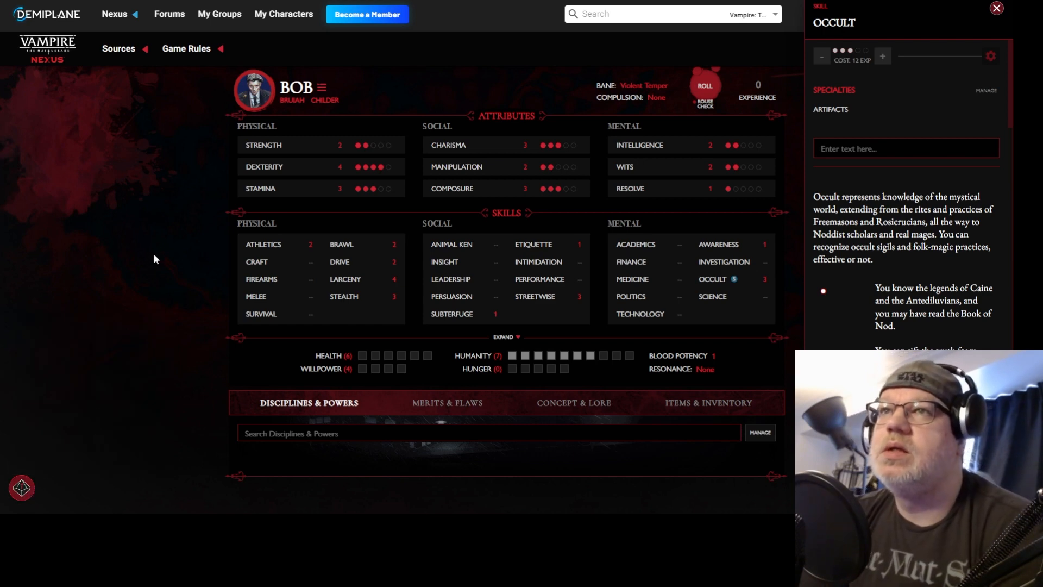
Set the character sheet's theme to Bloodstained in the character's settings
left_click(321, 88)
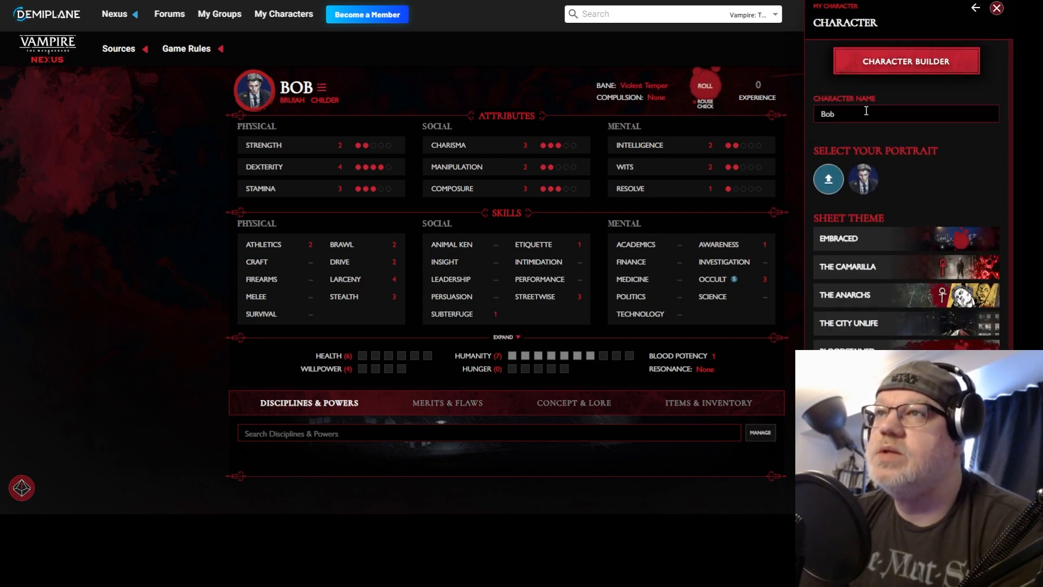
scroll(868, 168, "down", 1)
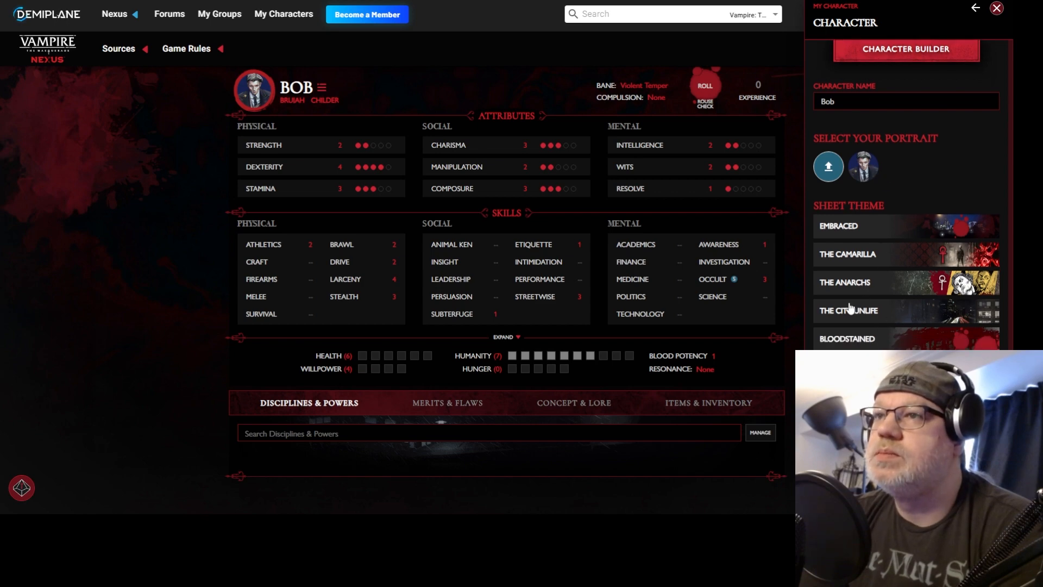
left_click(850, 340)
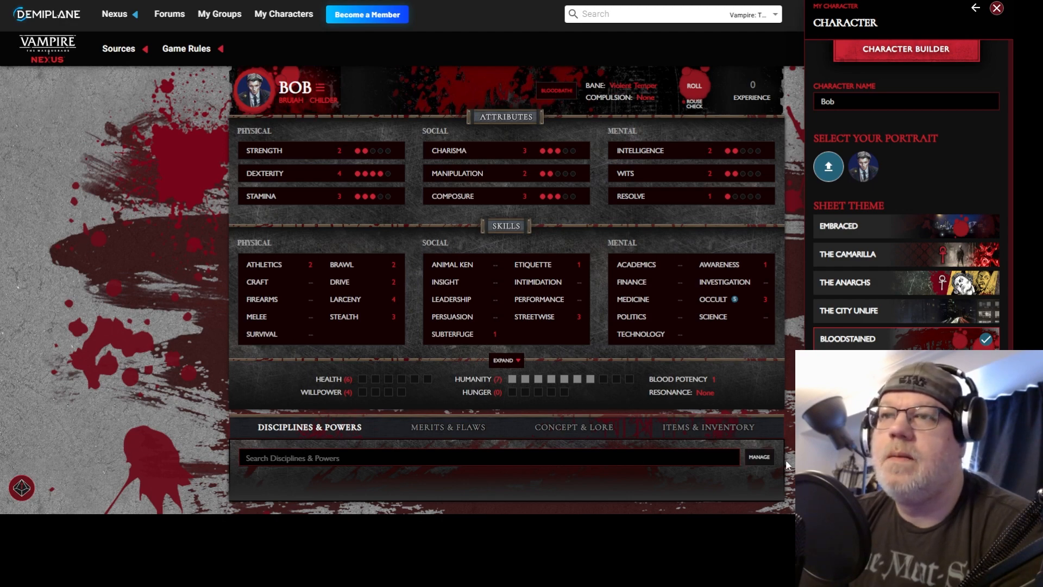
Return to managing Disciplines & Powers and assign the two-dot discipline placement to Celerity and the one-dot placement to Presence
left_click(763, 461)
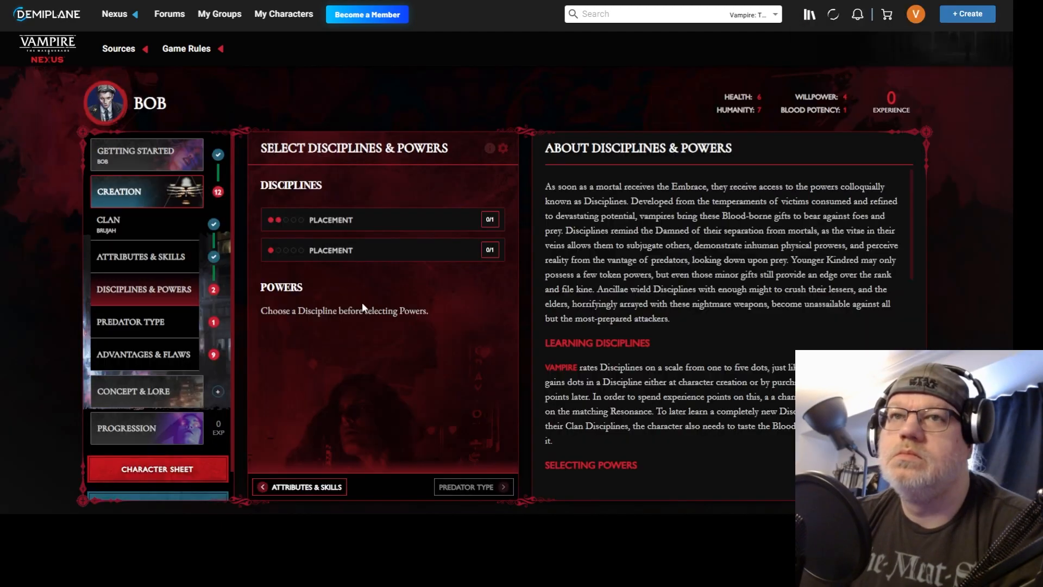
left_click(413, 218)
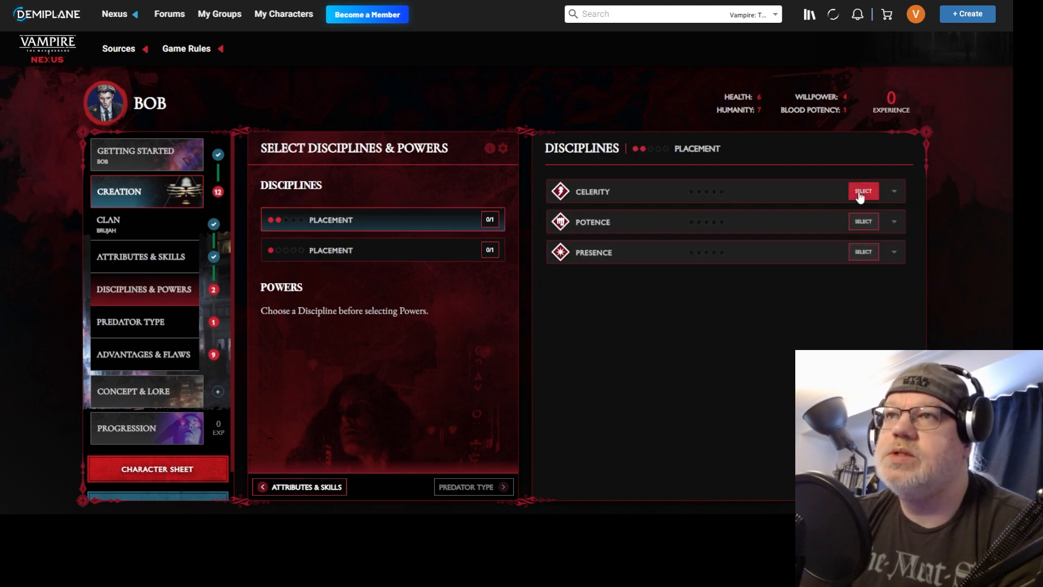
left_click(859, 194)
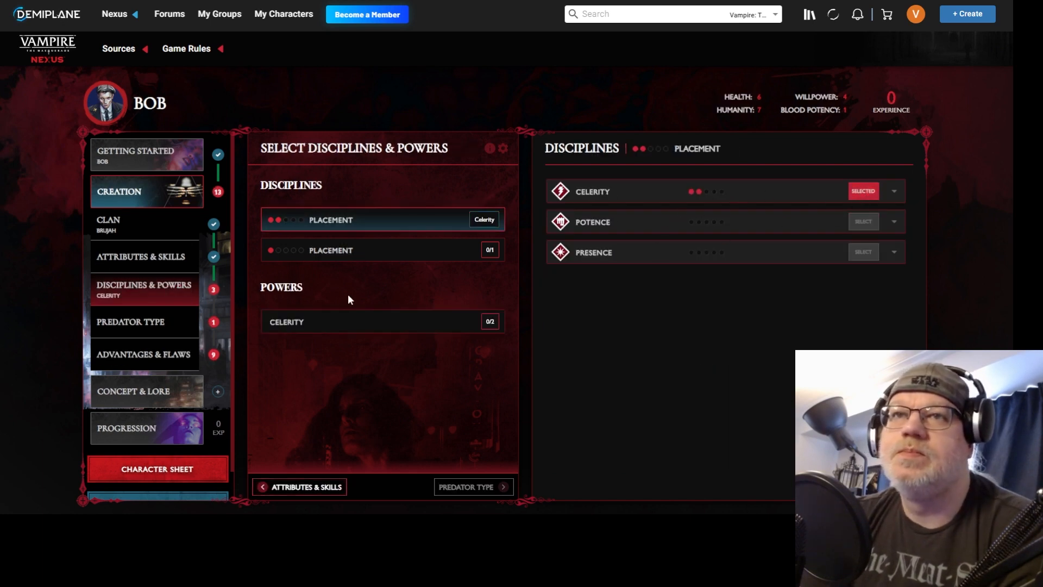
left_click(358, 259)
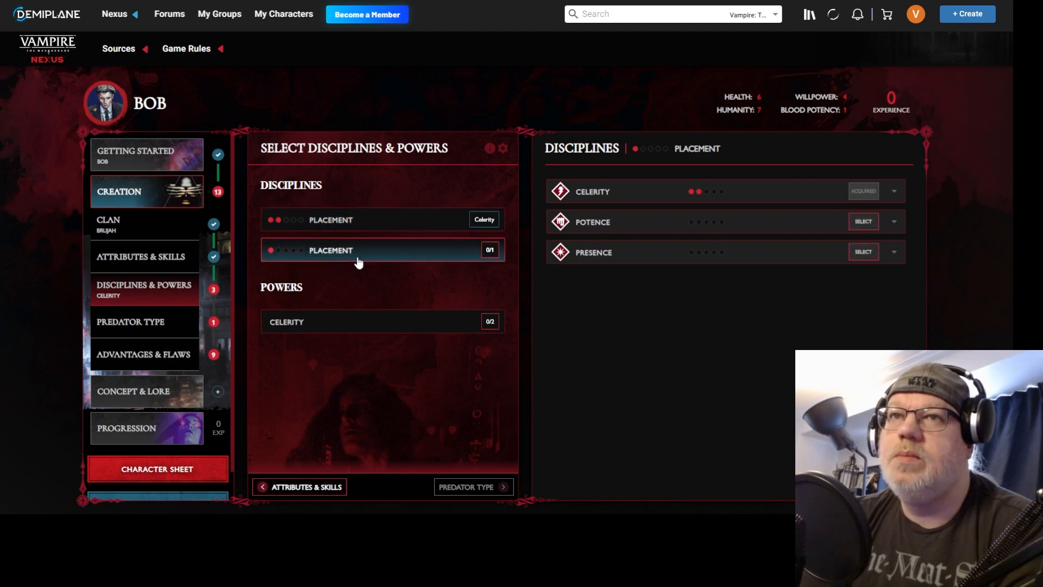
left_click(853, 251)
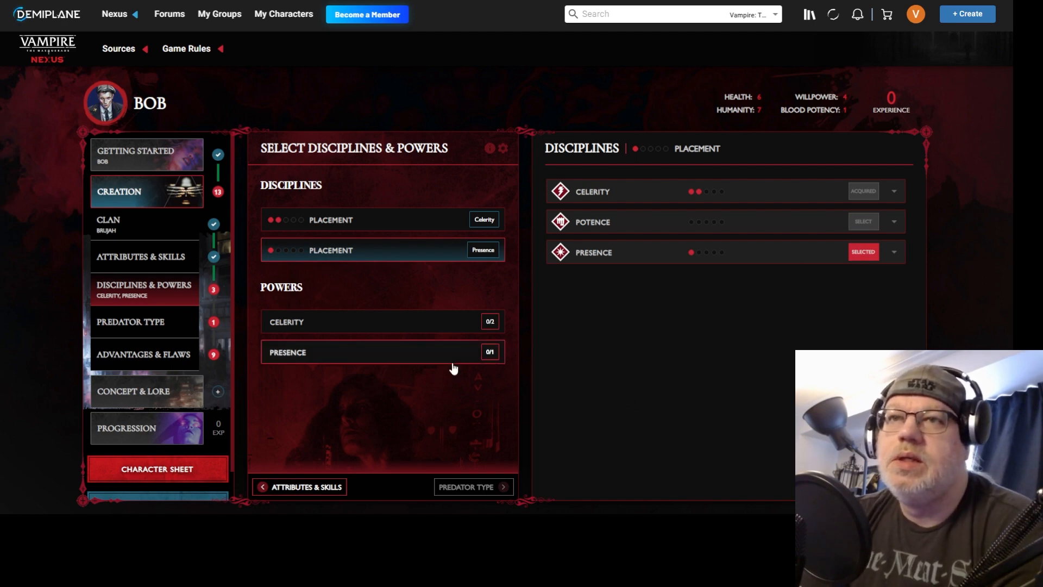
Choose Cat's Grace as the first Celerity power
left_click(410, 327)
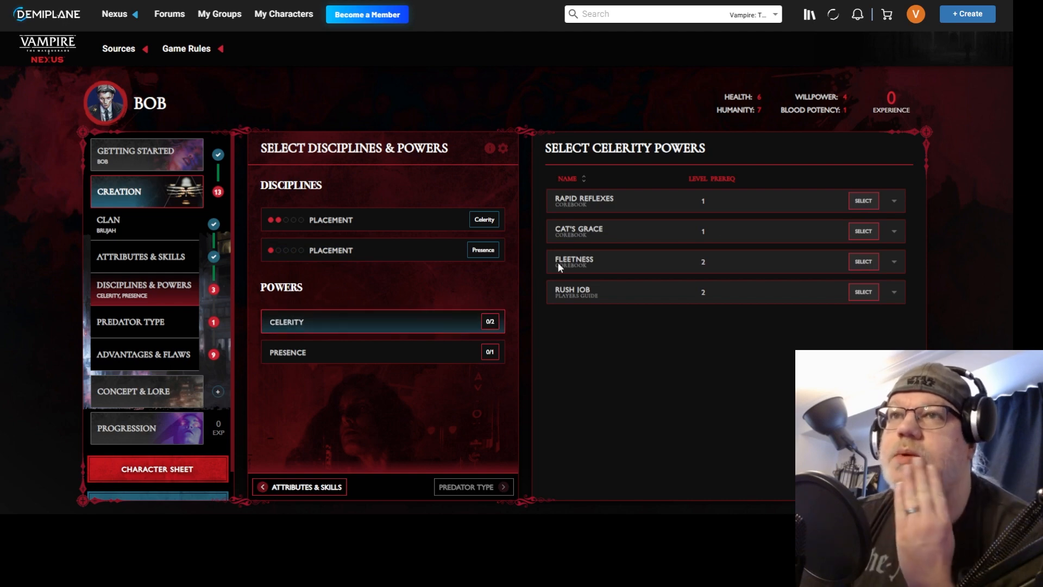
left_click(859, 230)
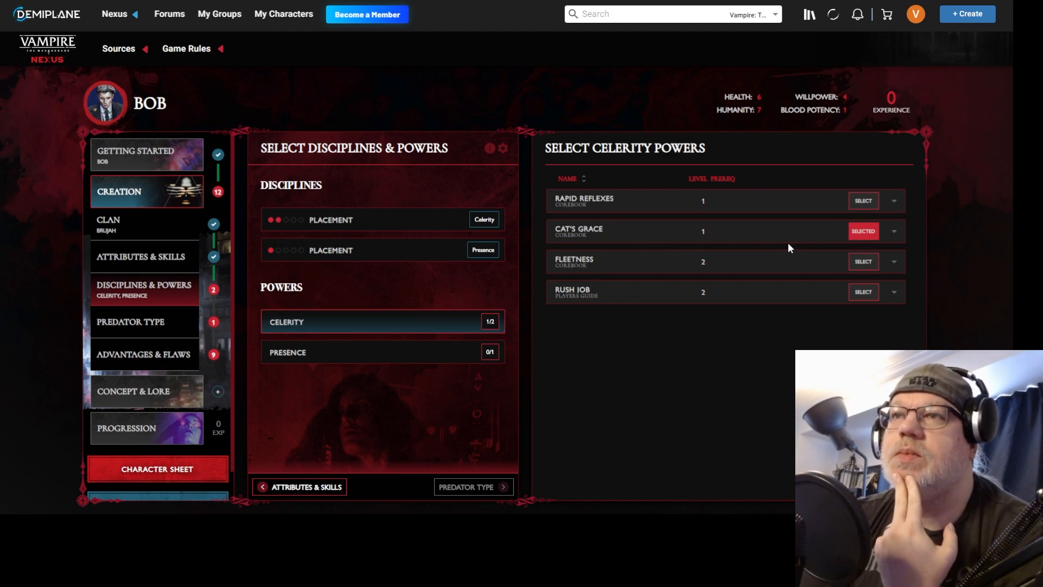
Review the Rush Job and Fleetness descriptions and choose Rush Job as the second Celerity power
left_click(894, 293)
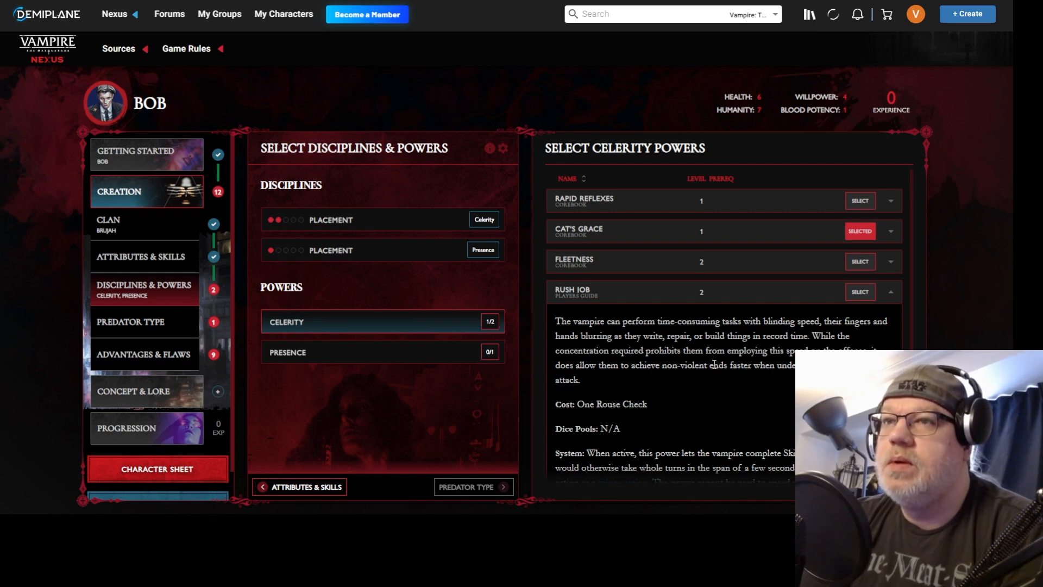
scroll(715, 364, "down", 2)
scroll(715, 364, "up", 2)
left_click(890, 262)
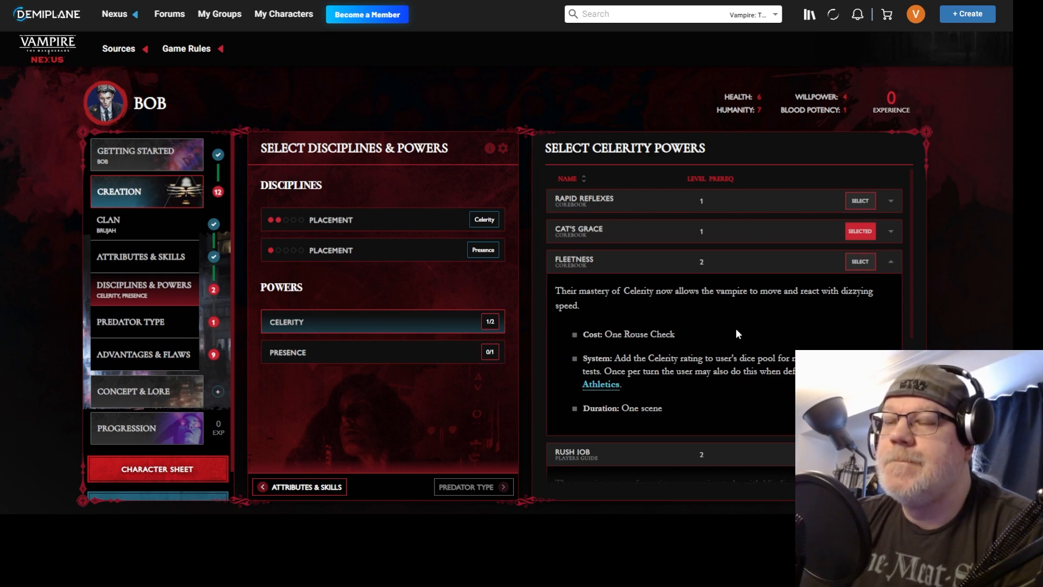
scroll(773, 308, "down", 3)
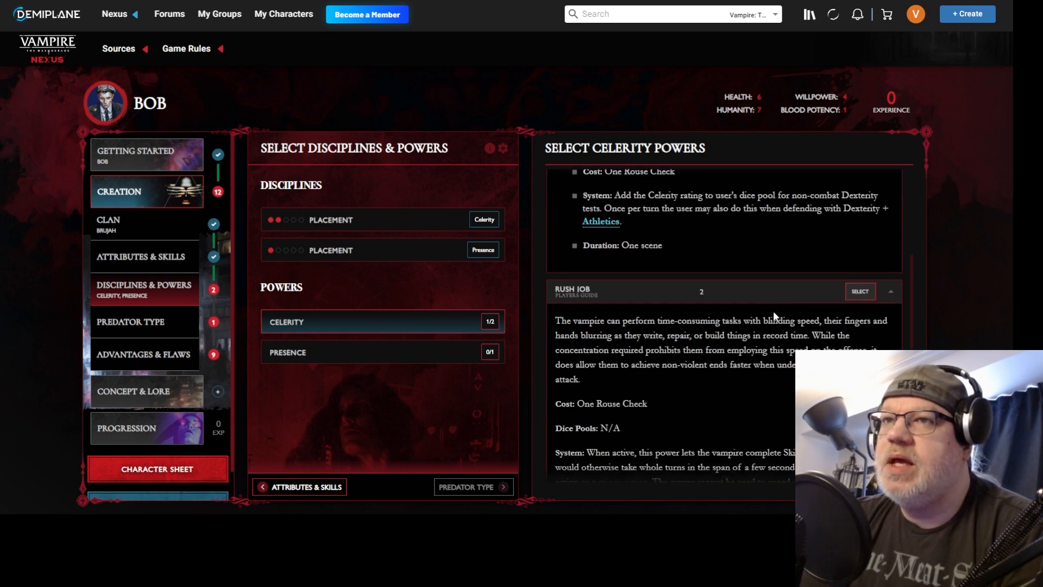
left_click(863, 296)
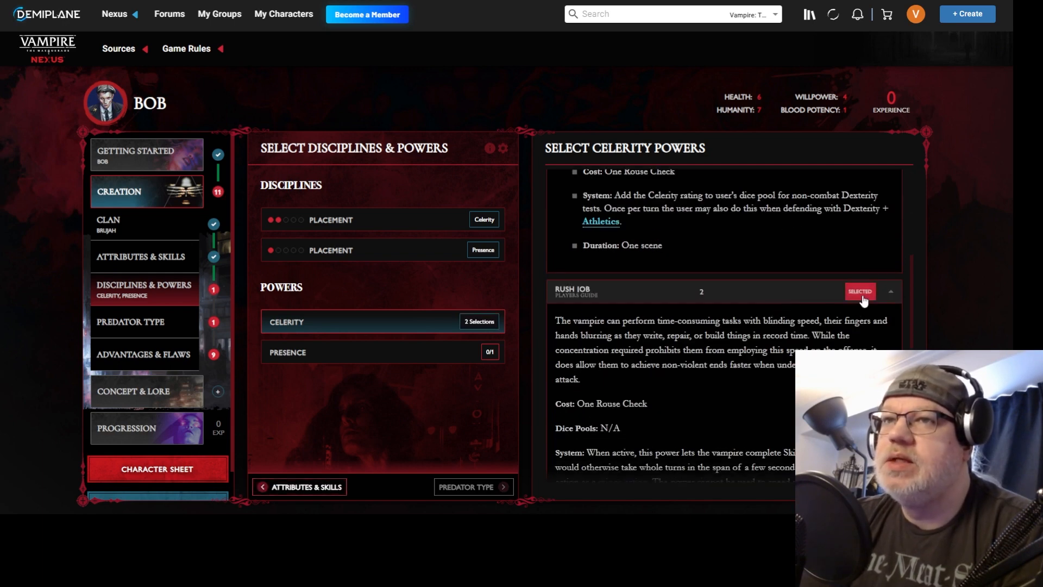
Read the Eyes of the Serpent and Daunt descriptions and choose Daunt as the Presence power
left_click(382, 364)
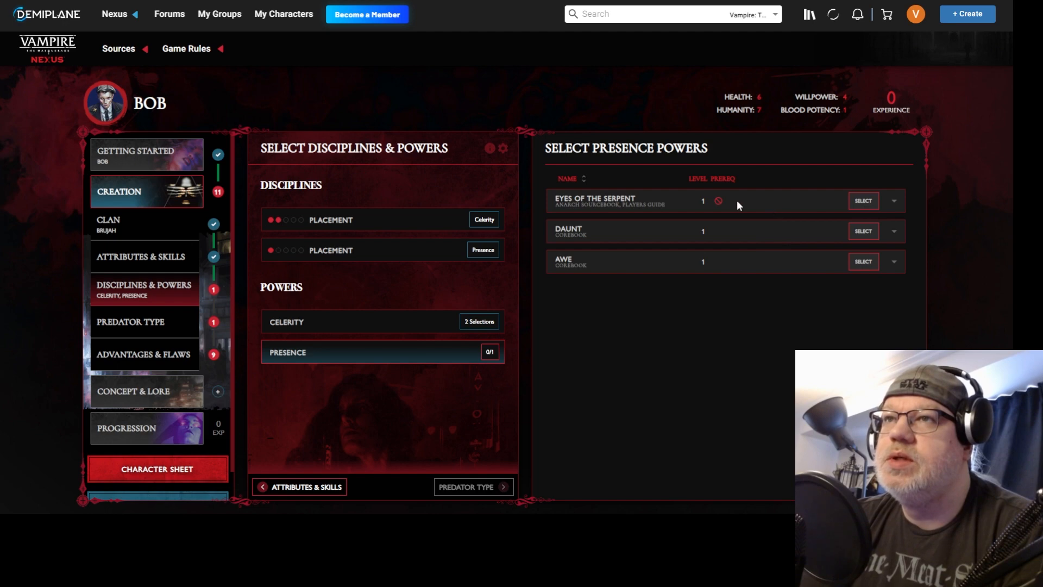
left_click(893, 201)
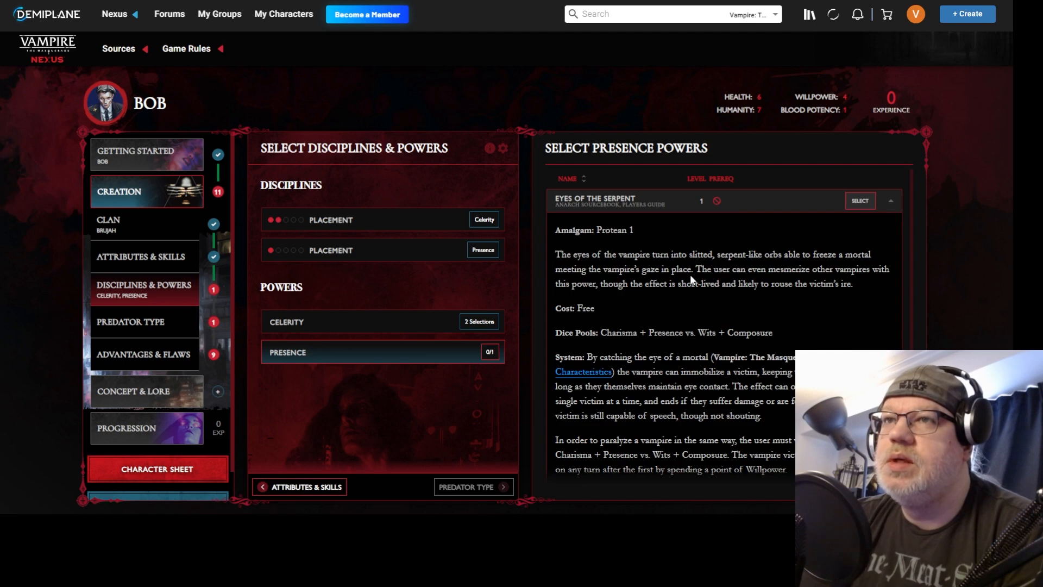
scroll(690, 275, "down", 2)
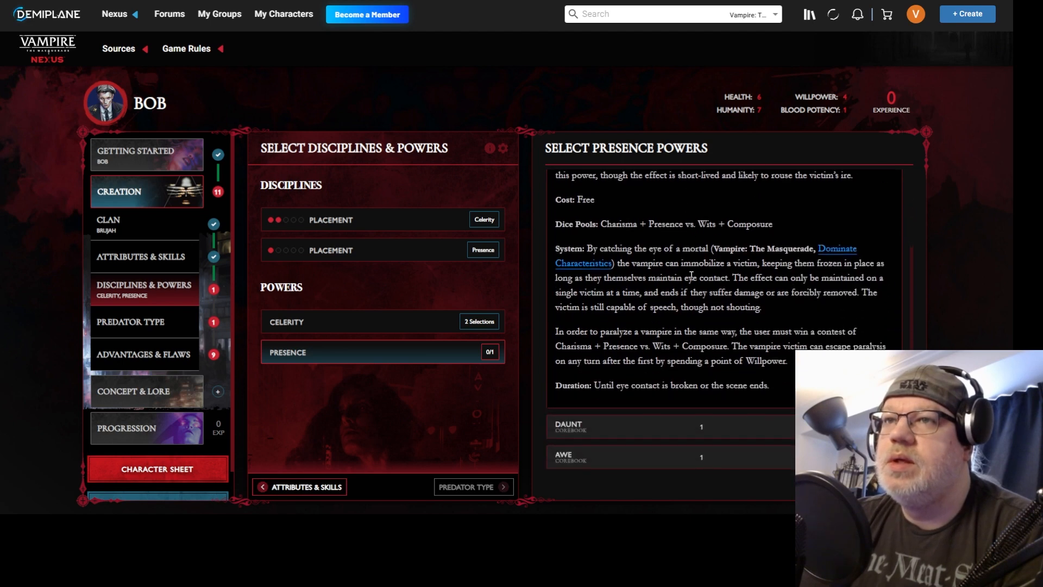
scroll(691, 275, "up", 2)
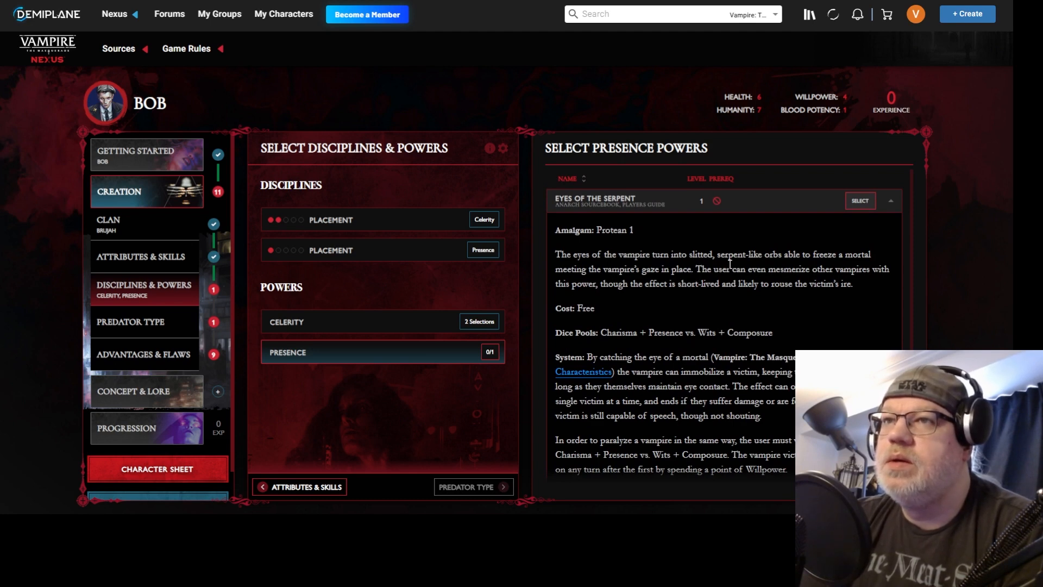
scroll(728, 264, "down", 2)
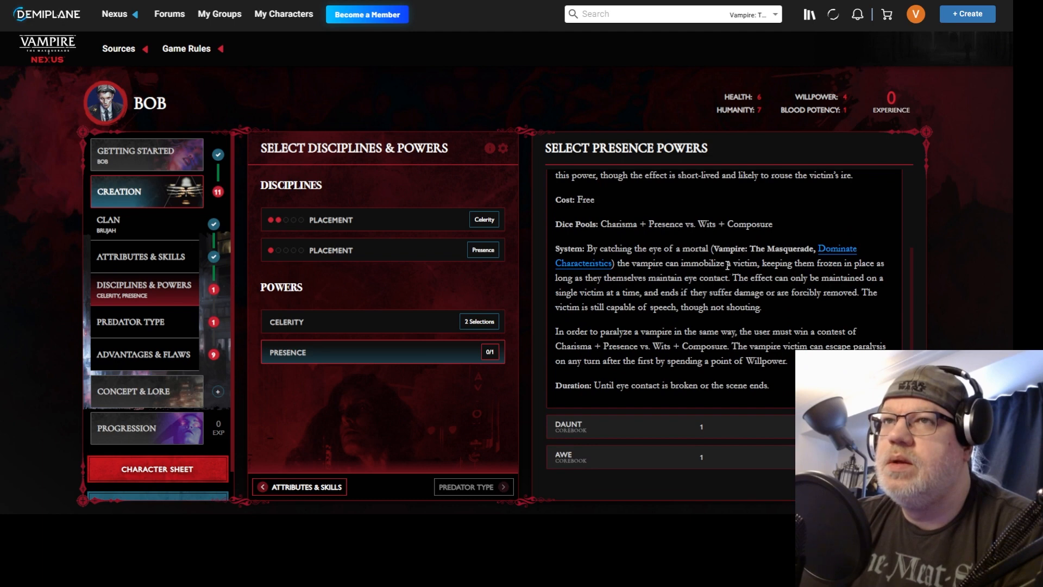
left_click(699, 413)
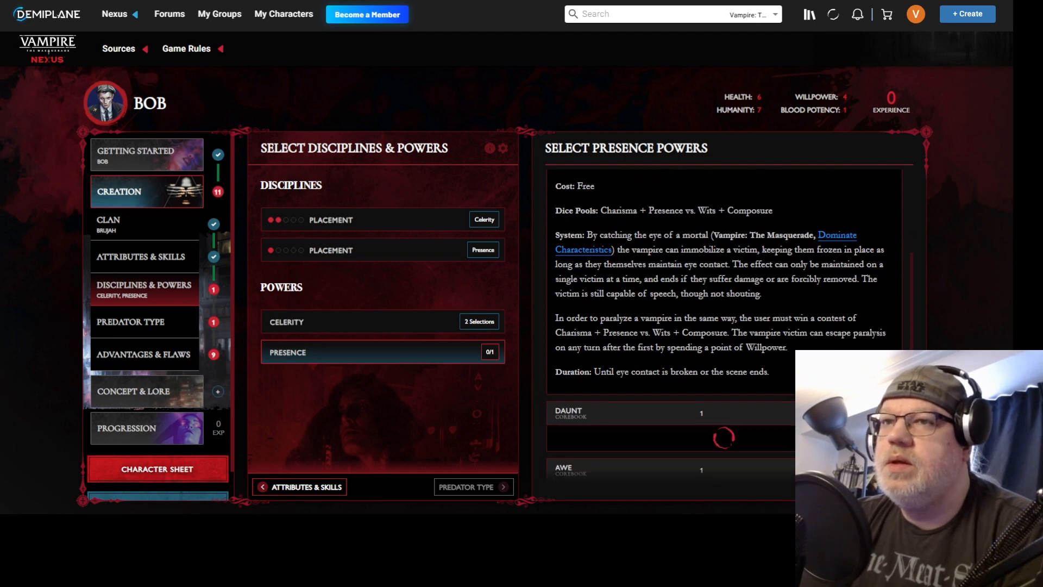
scroll(699, 386, "down", 3)
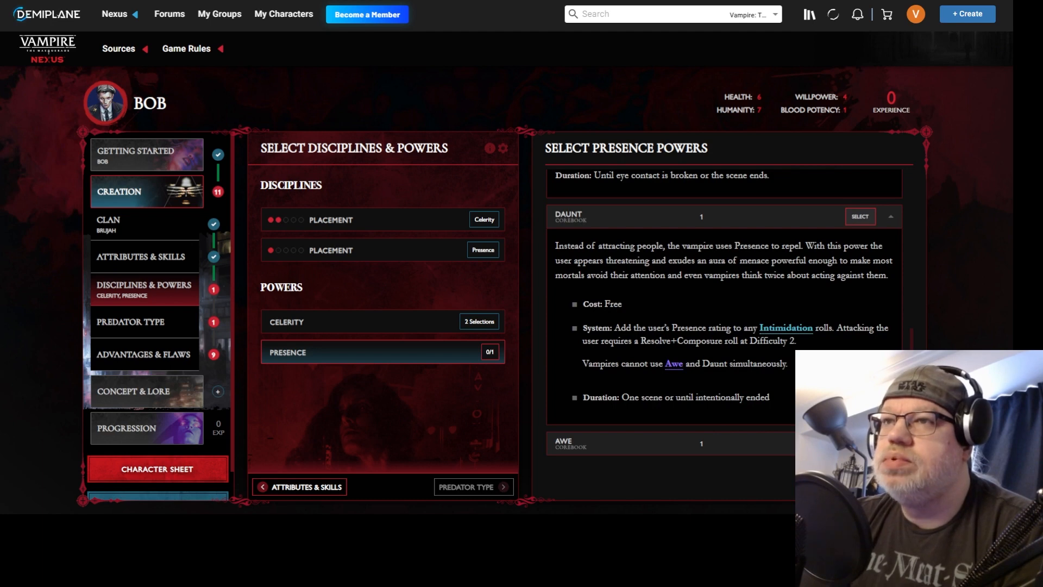
left_click(862, 220)
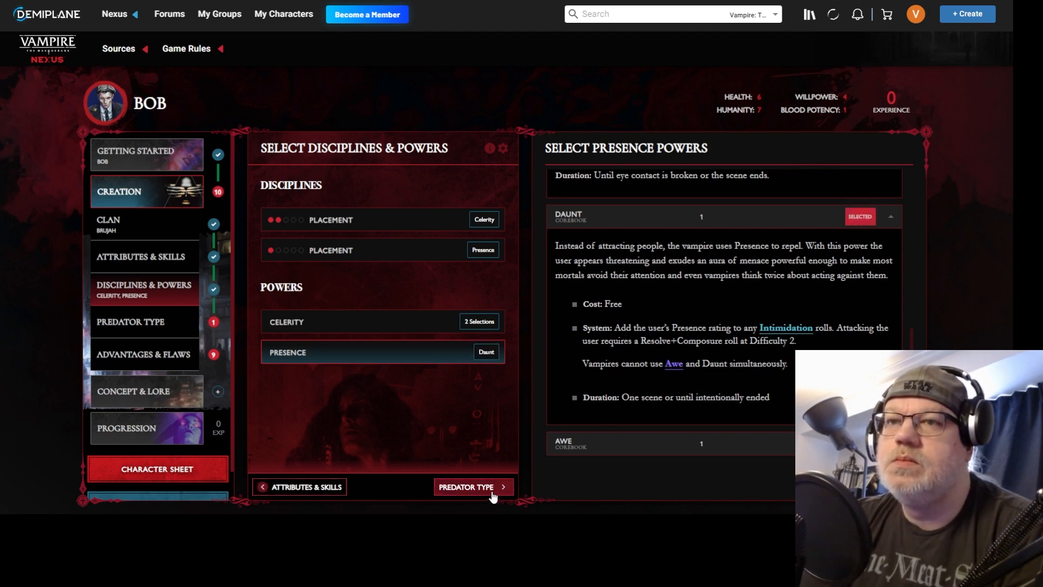
Choose Bagger as the predator type and take Larceny (Lockpicking) as its free specialty
left_click(473, 487)
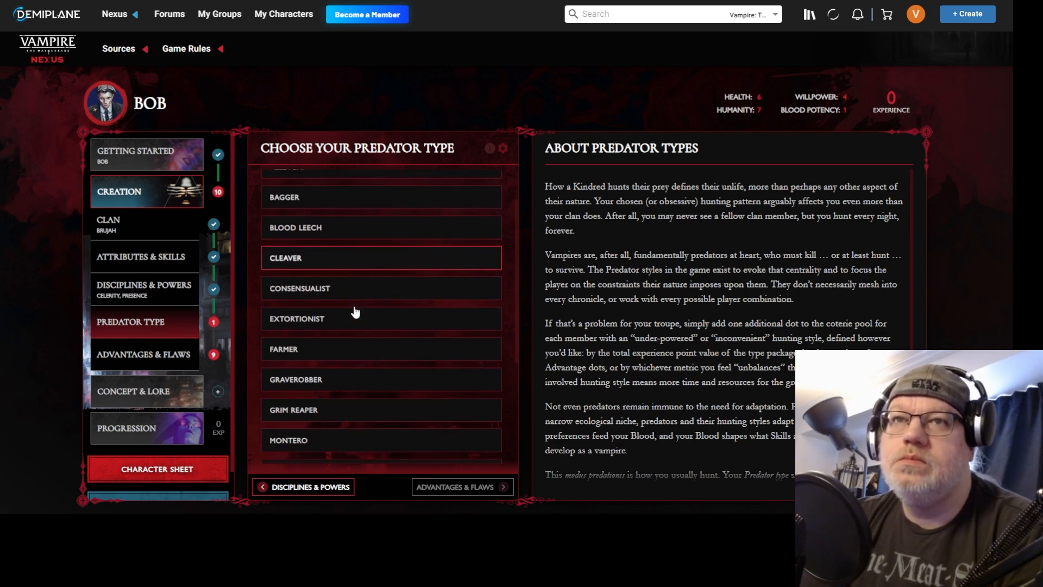
left_click(340, 256)
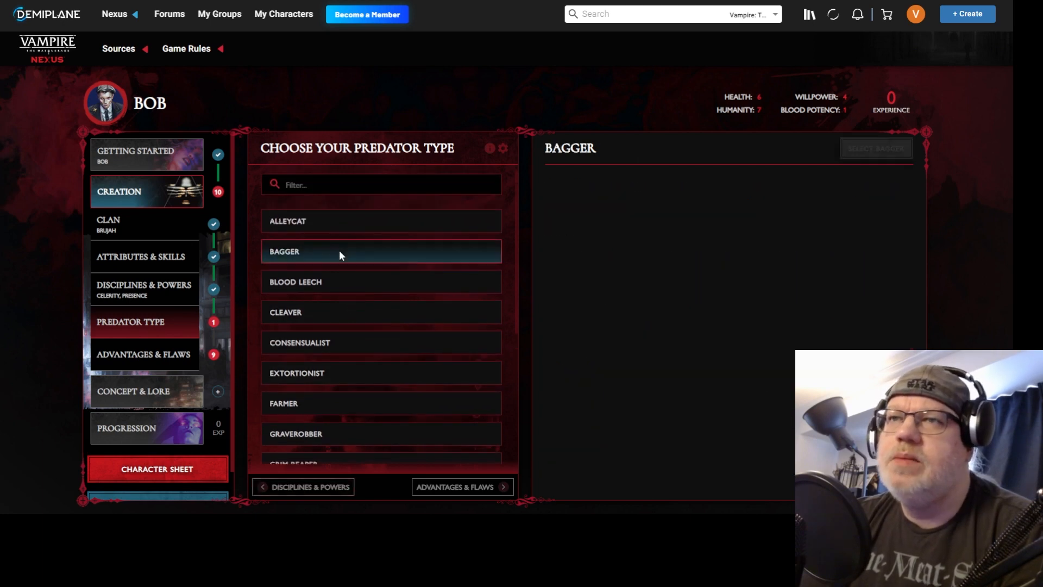
scroll(345, 326, "down", 5)
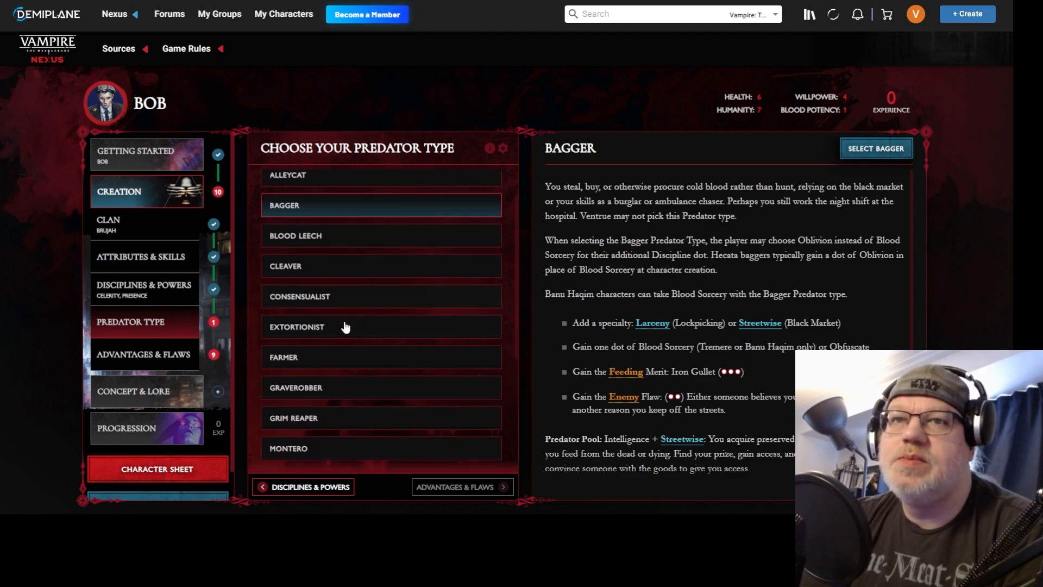
scroll(351, 426, "up", 5)
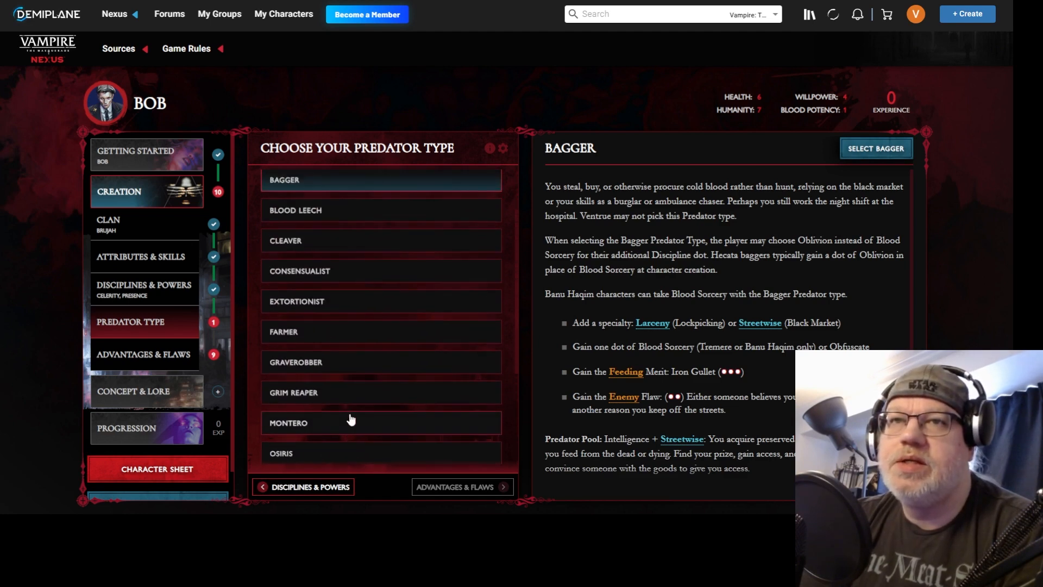
left_click(880, 149)
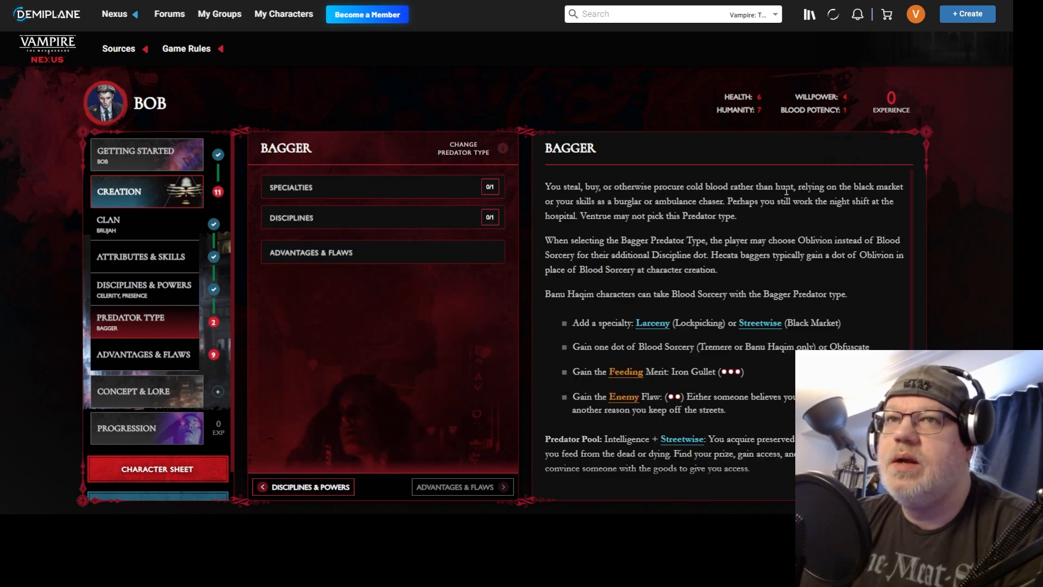
left_click(361, 189)
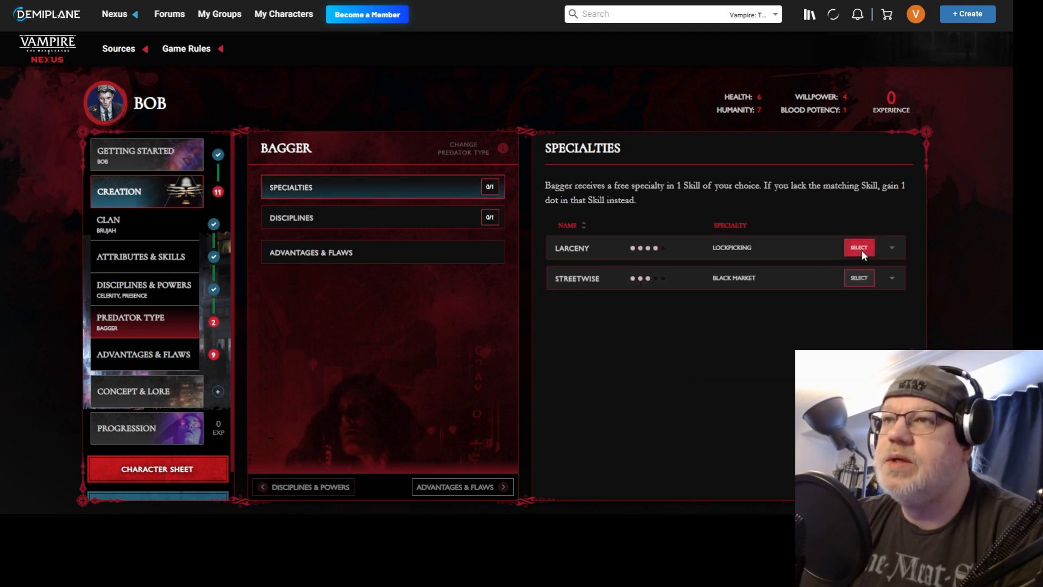
left_click(861, 251)
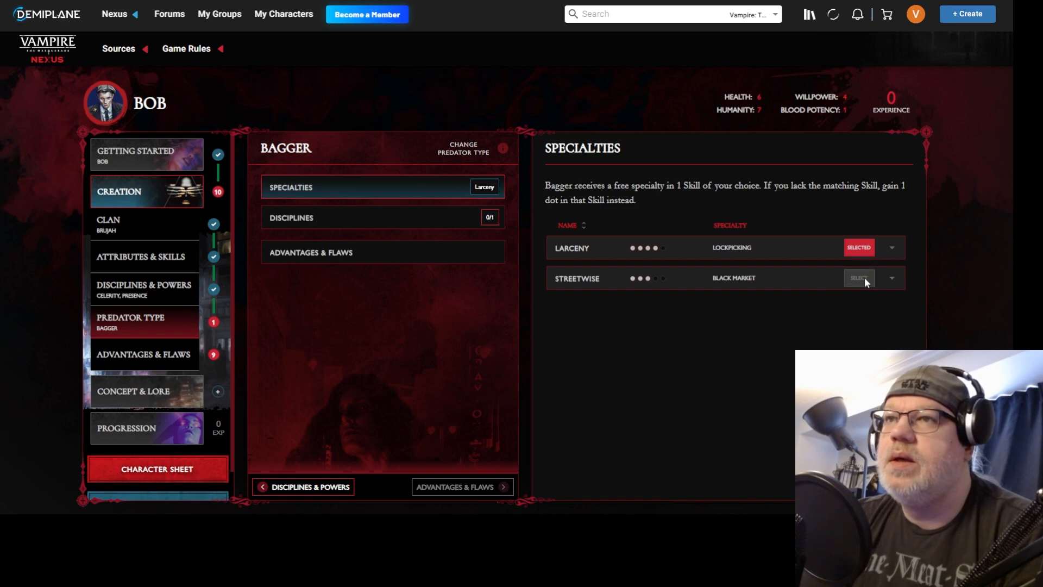
Take Obfuscate as Bagger's free discipline with the Silence of Death power, and view Bagger's granted advantages and flaws
left_click(321, 224)
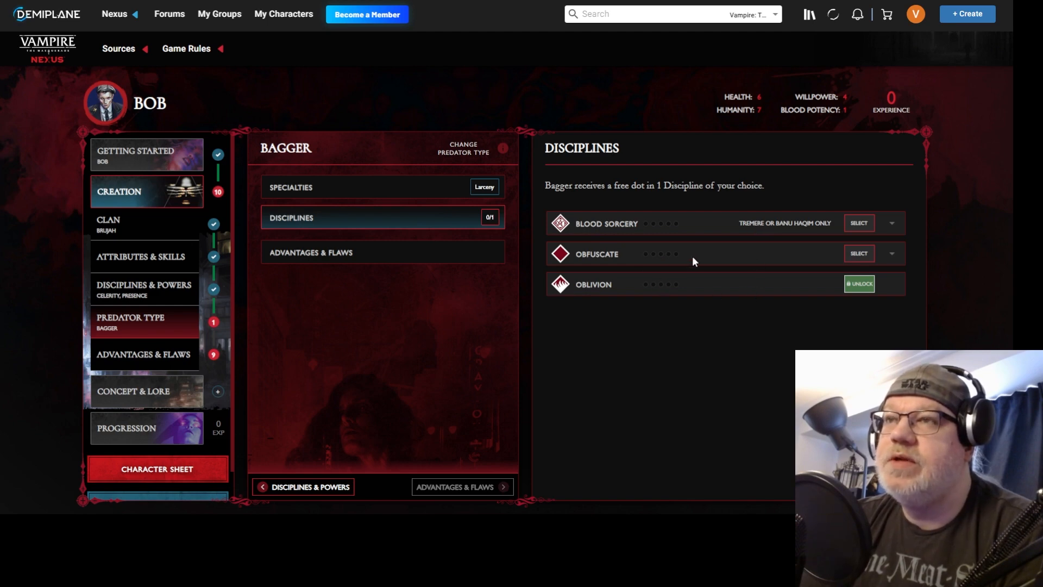
left_click(853, 253)
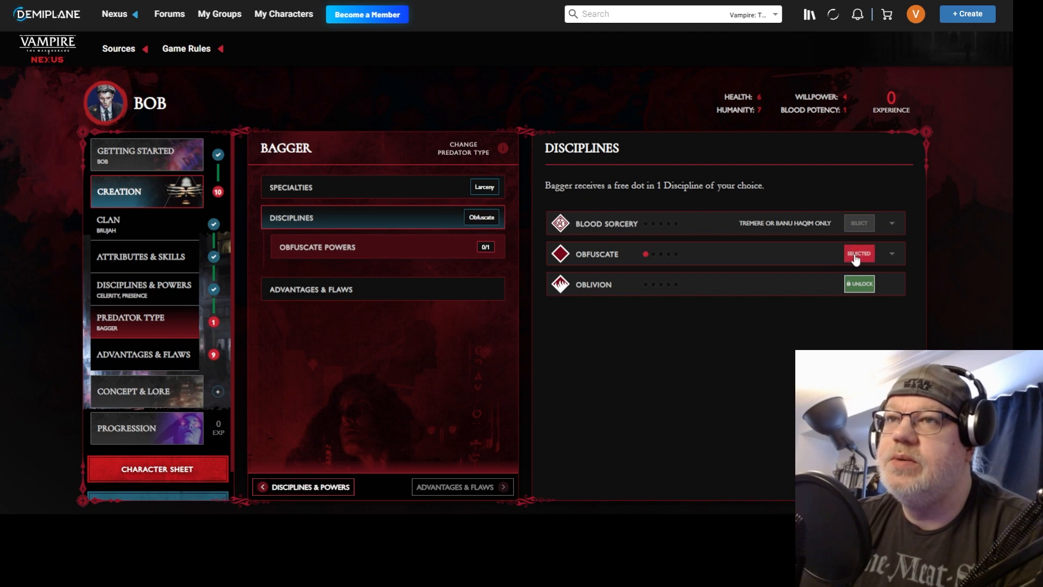
left_click(348, 287)
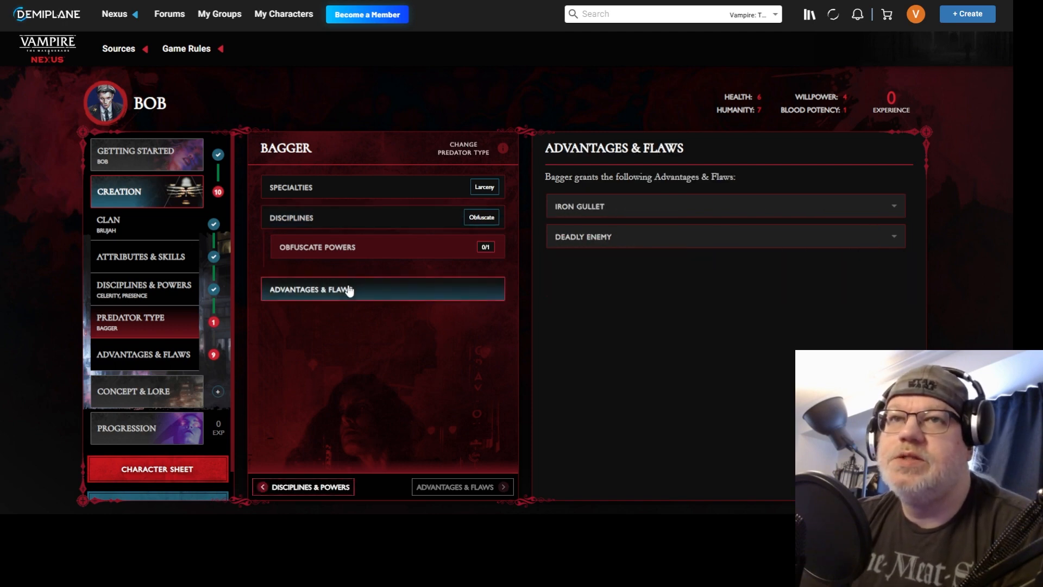
left_click(367, 248)
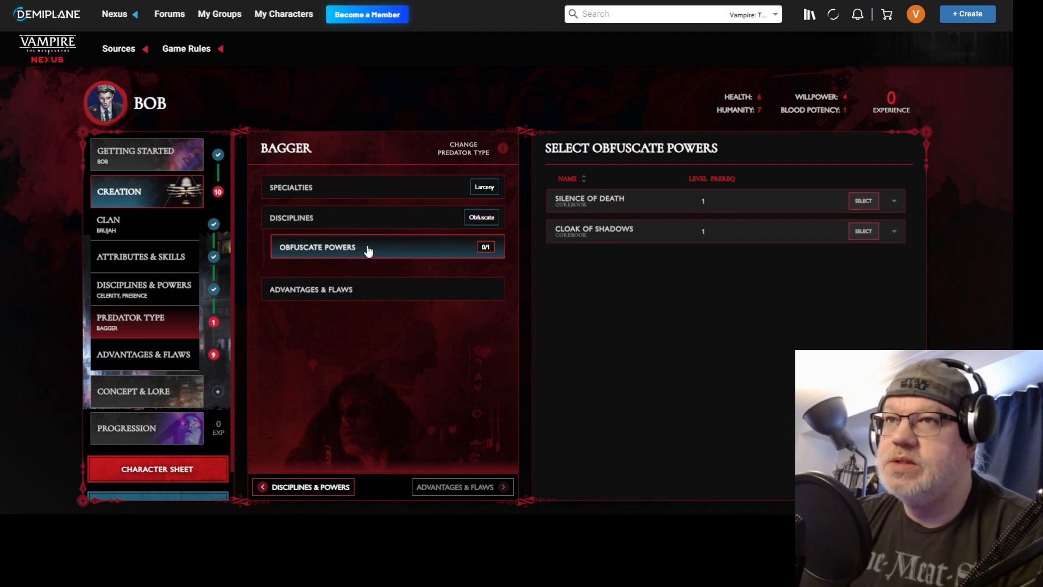
left_click(857, 203)
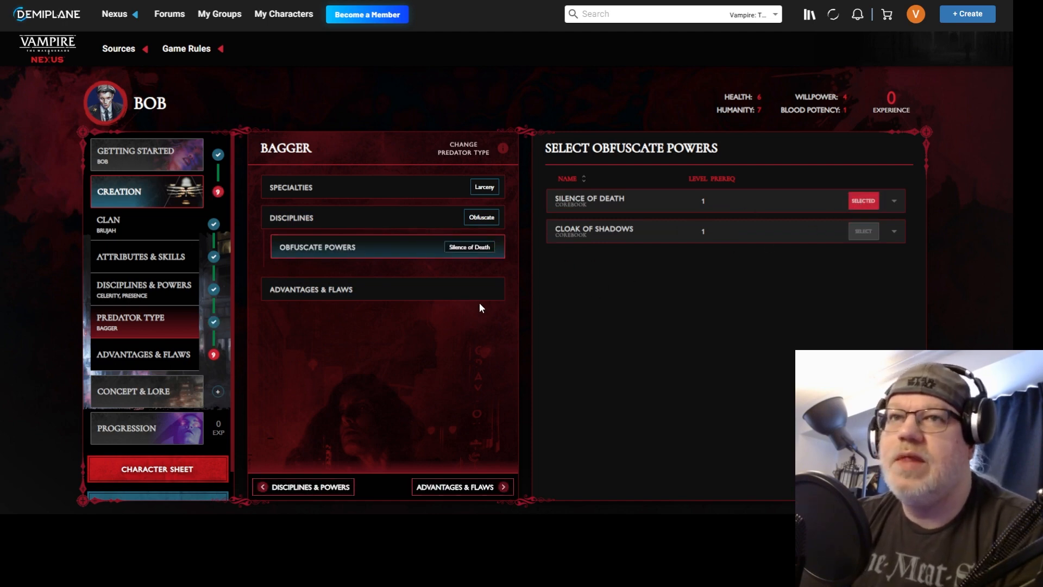
left_click(363, 296)
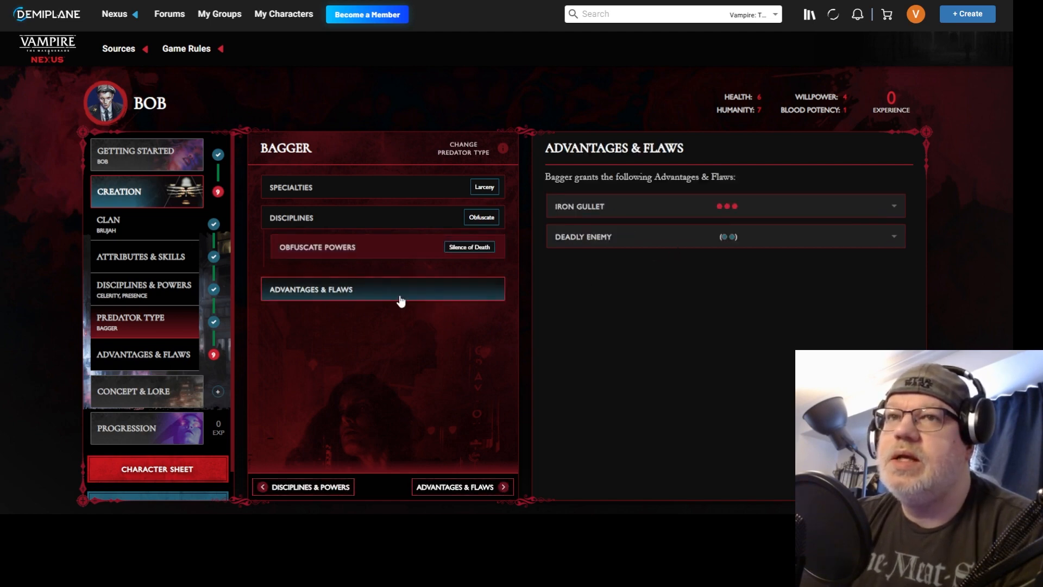
Proceed to picking Advantages & Flaws and enter a name for the Enemy background granted by Bagger
left_click(446, 486)
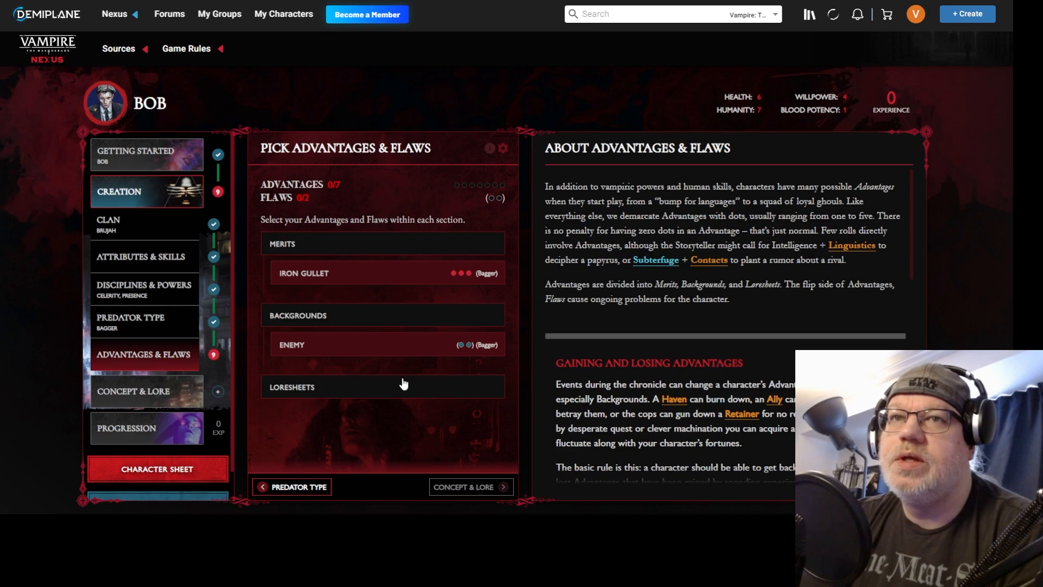
left_click(373, 344)
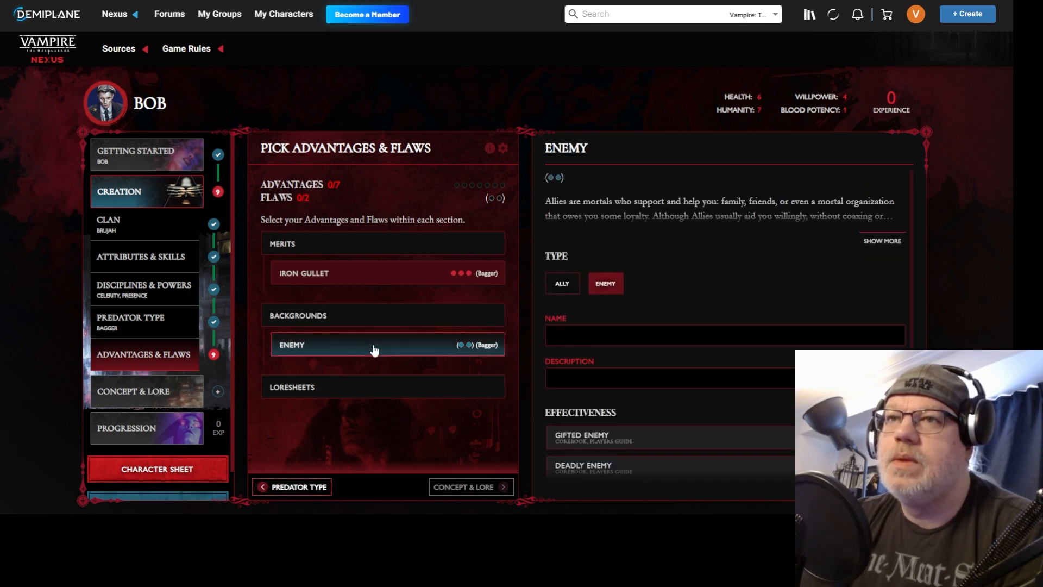
left_click(604, 333)
type("Frank")
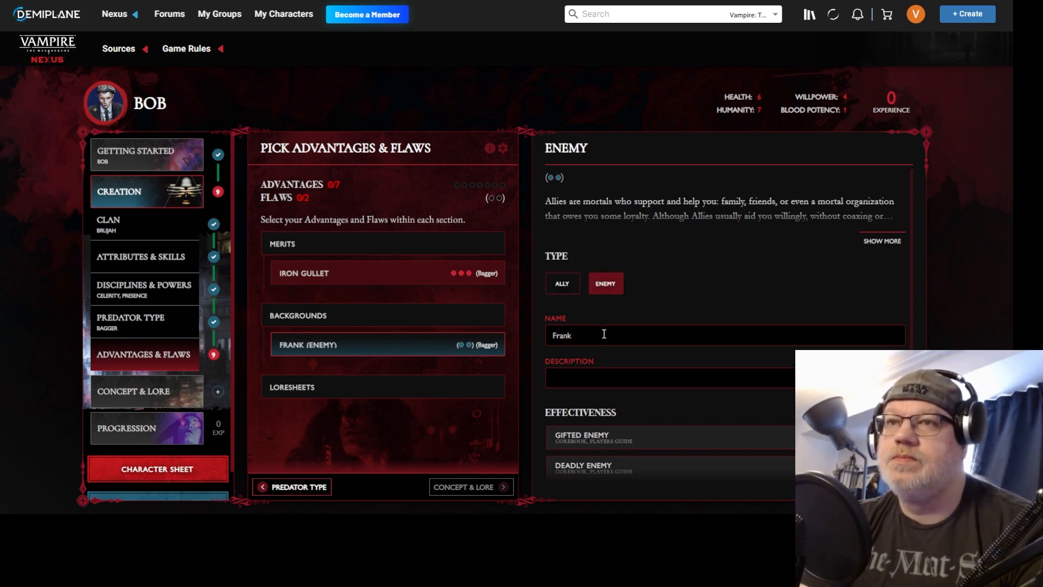
key("BackSpace")
type("cis")
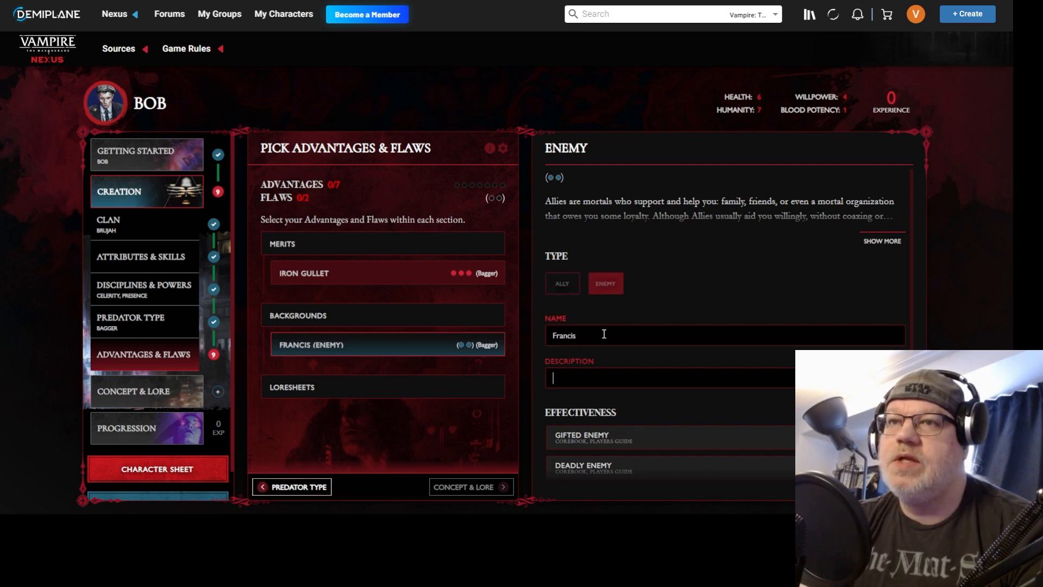
Fill in the enemy's description as a tall vampire the character stole from in the past
type("Tall, ")
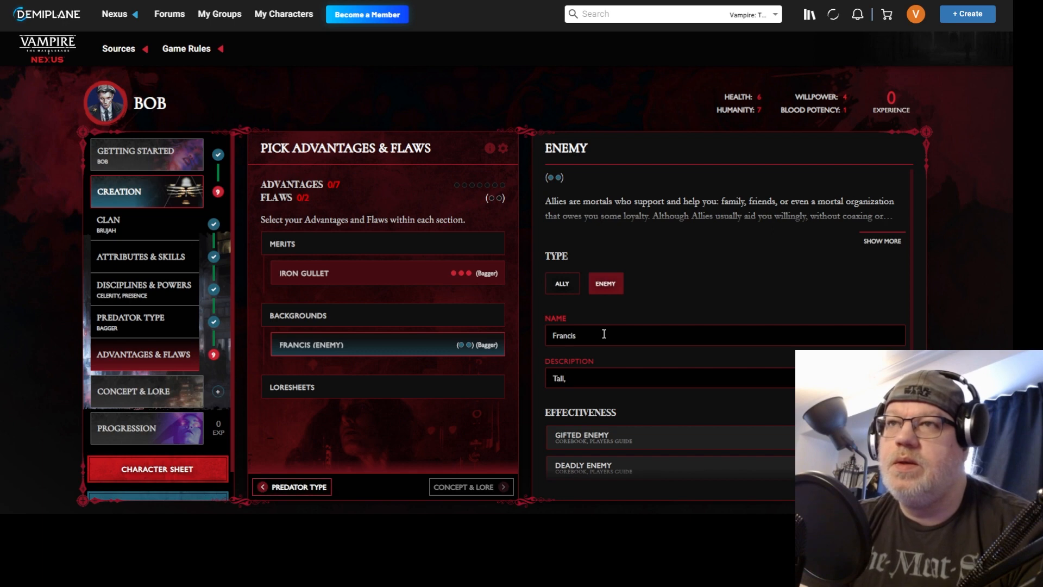
type("vampire")
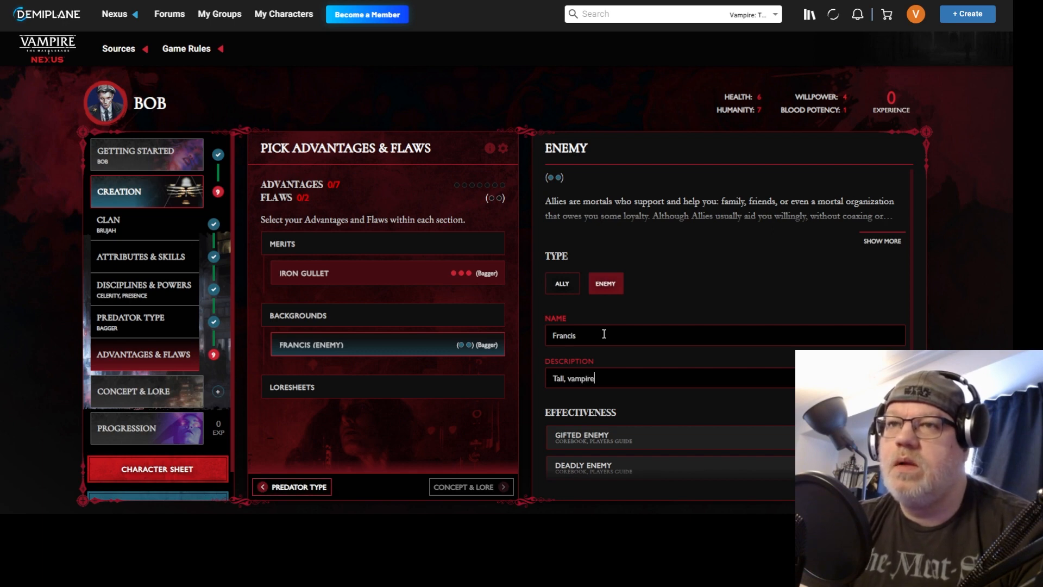
type(" who")
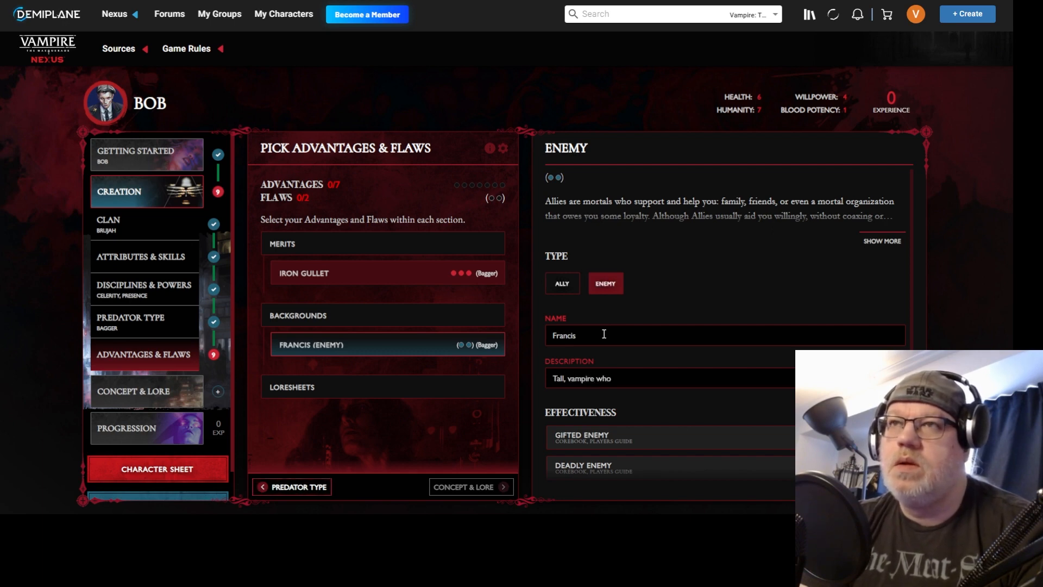
type(" Bob stole fro")
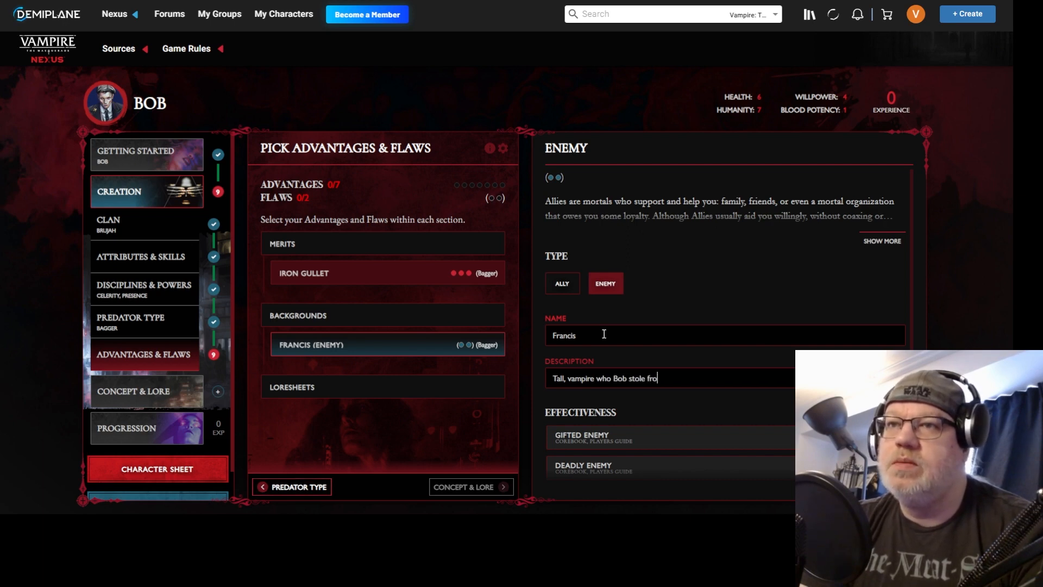
type("m in the past.")
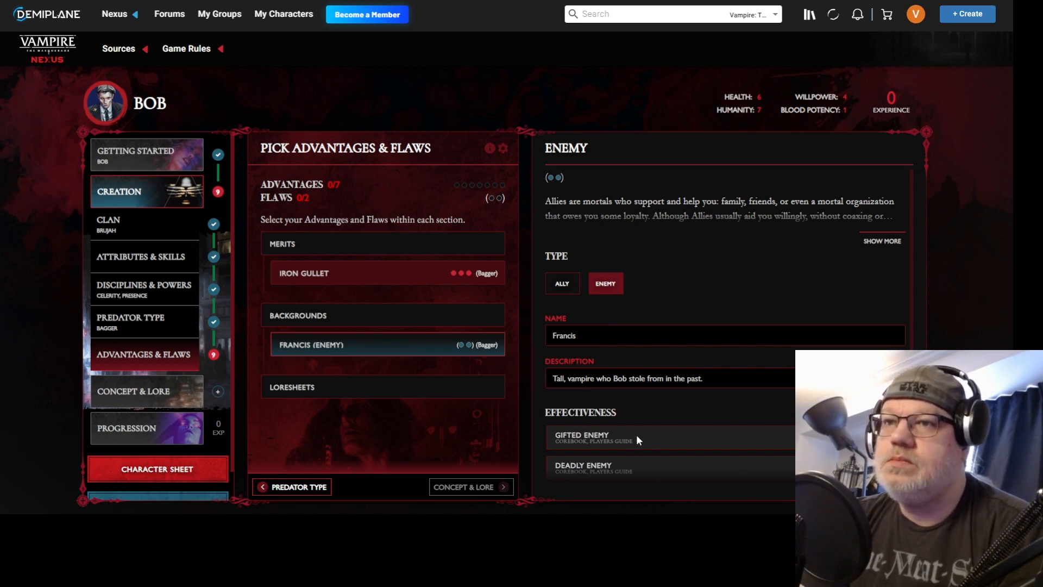
scroll(636, 440, "down", 1)
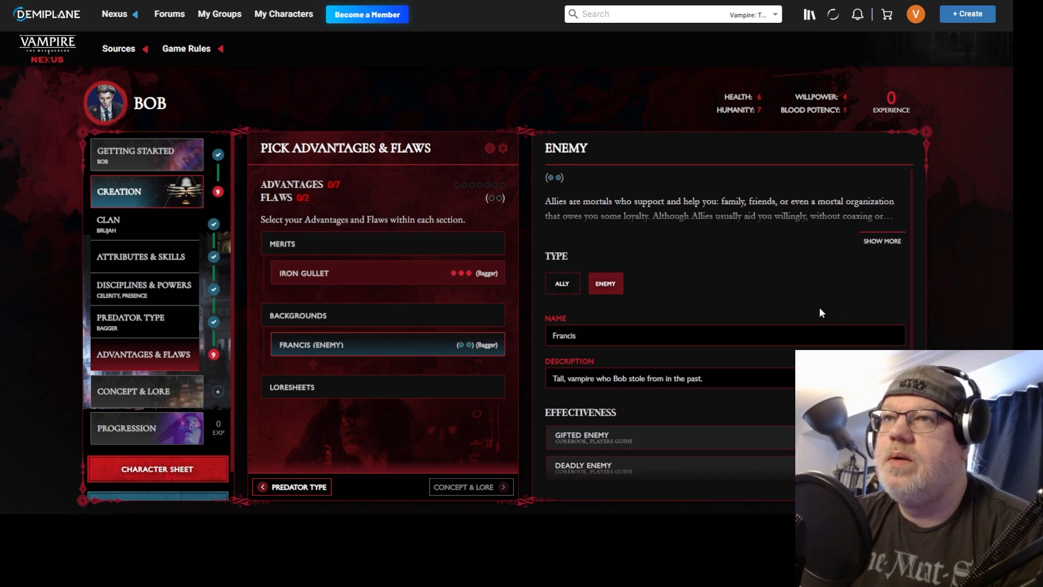
Look over the merit categories and add a Contacts background rated at two dots
left_click(334, 246)
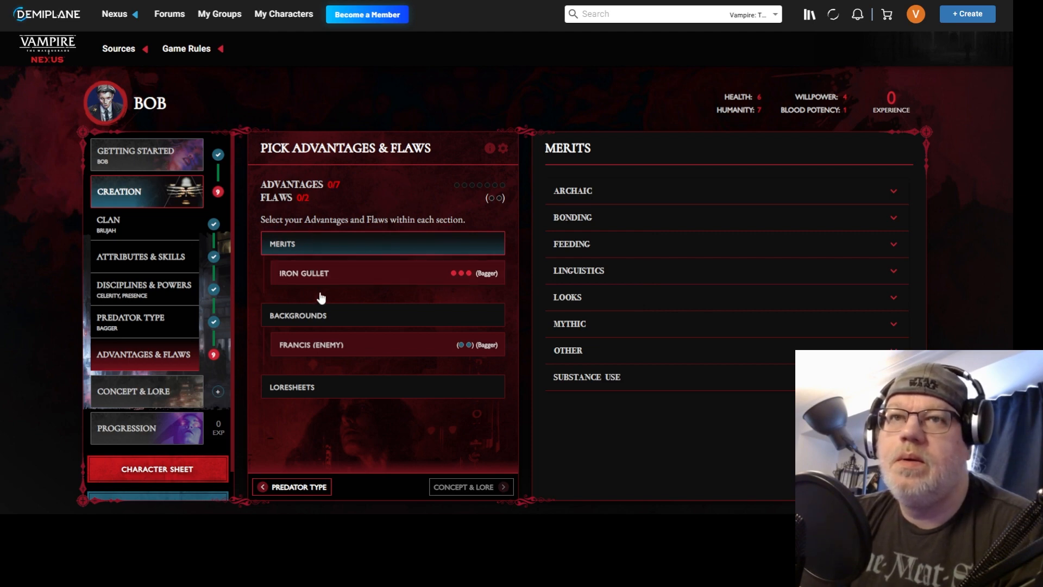
left_click(321, 313)
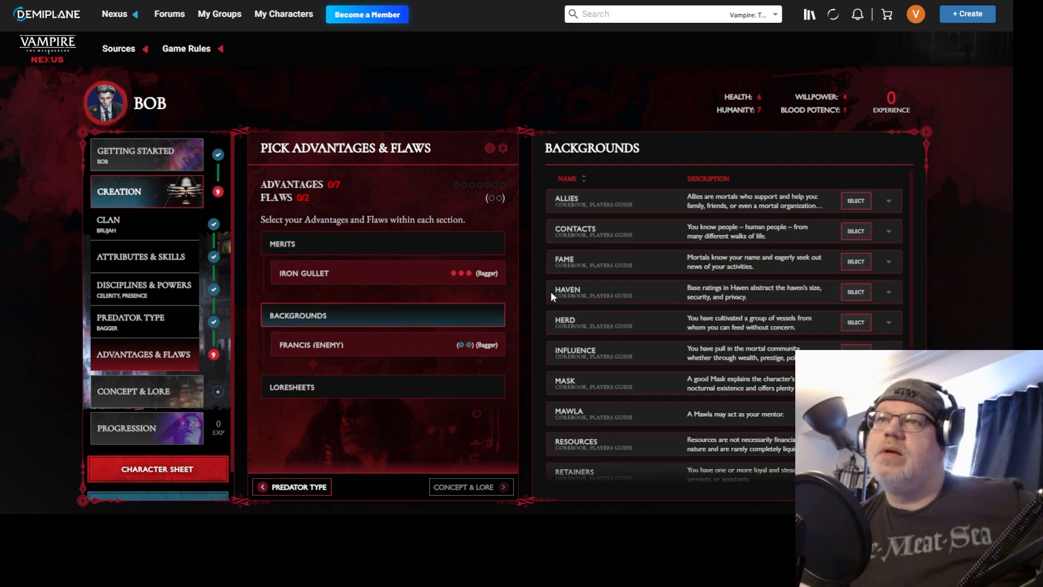
left_click(853, 234)
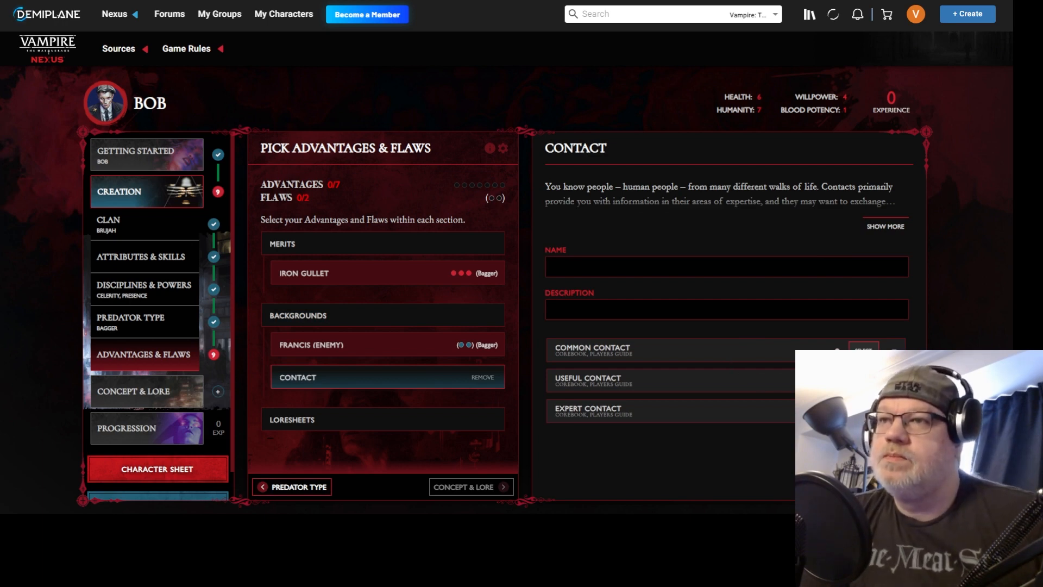
left_click(864, 352)
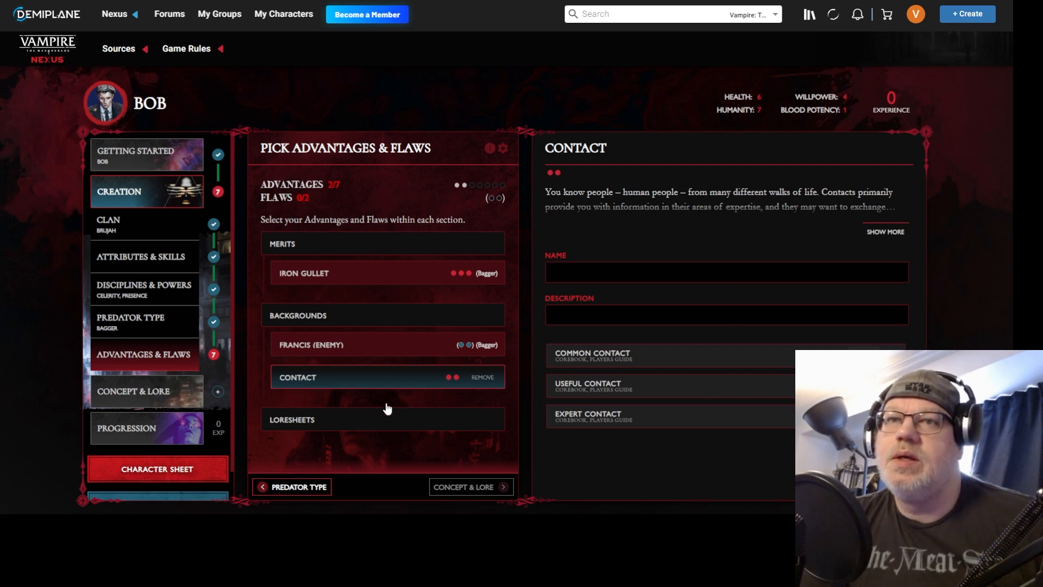
Add a Mask background rated at one advantage dot
left_click(328, 312)
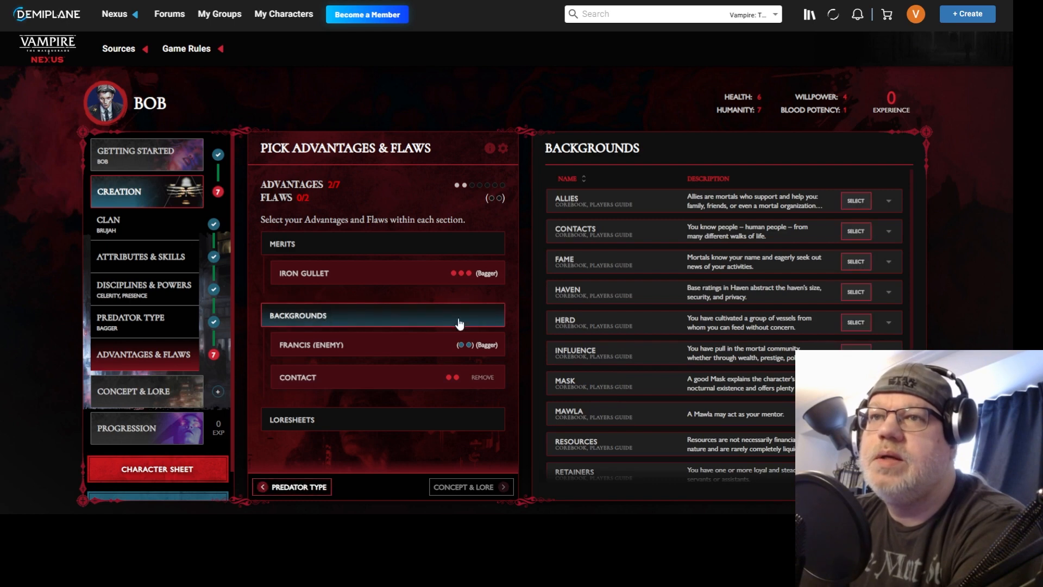
scroll(643, 397, "down", 1)
left_click(856, 328)
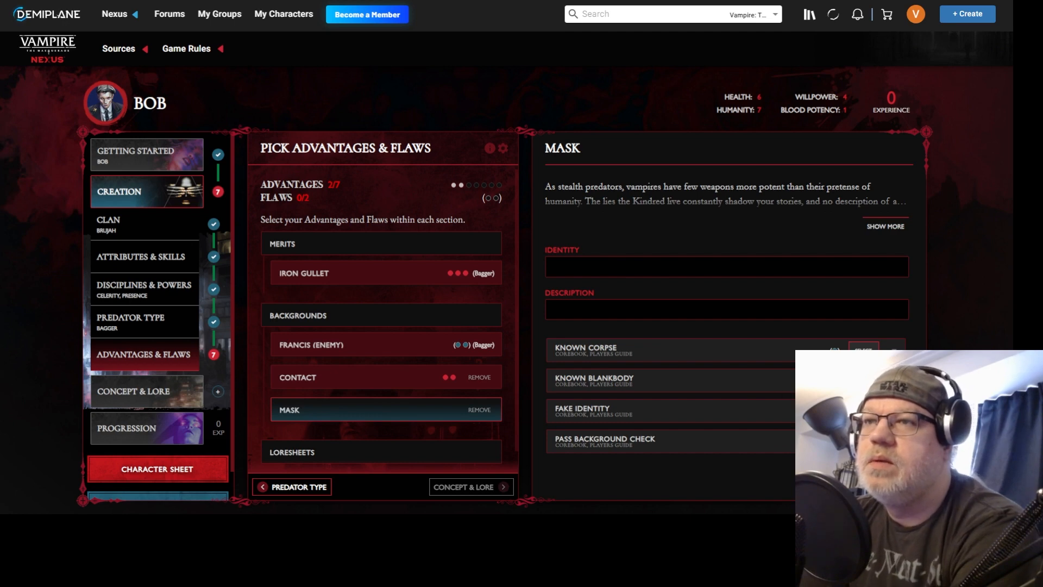
left_click(863, 380)
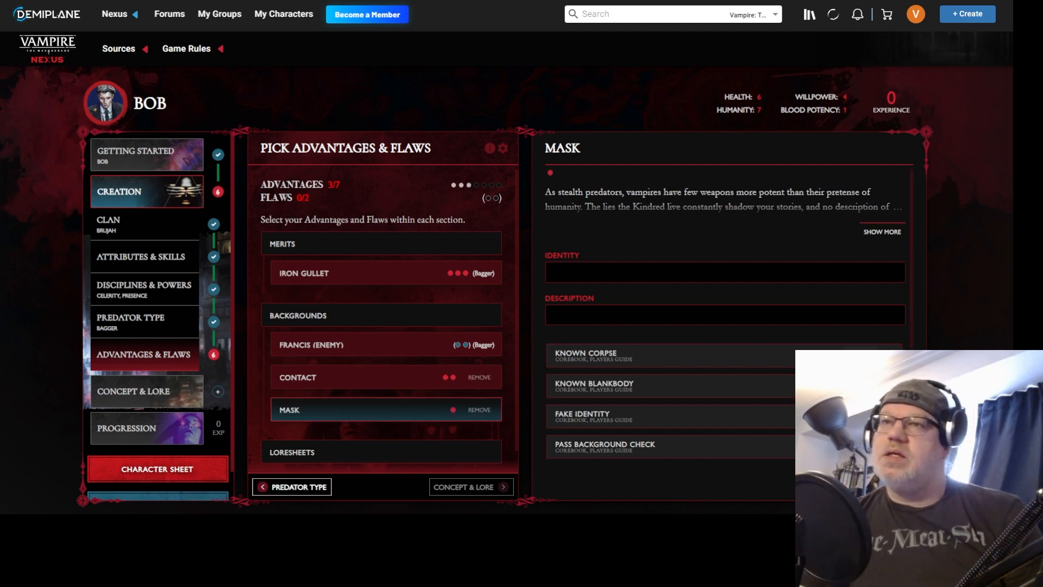
Enter the mask's identity name and describe it as "fake identity for selling artifacts"
left_click(618, 273)
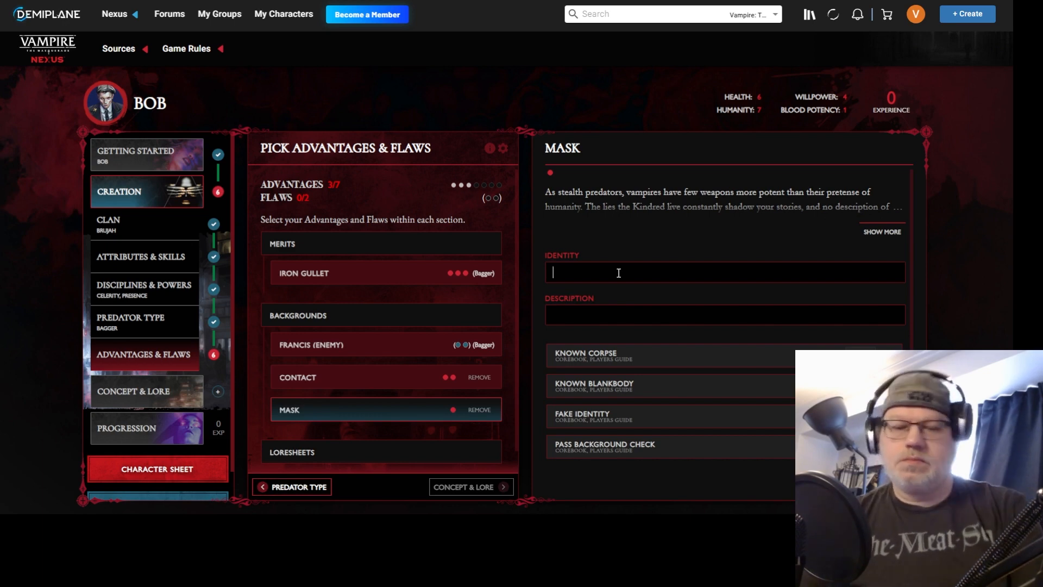
type("Bobby")
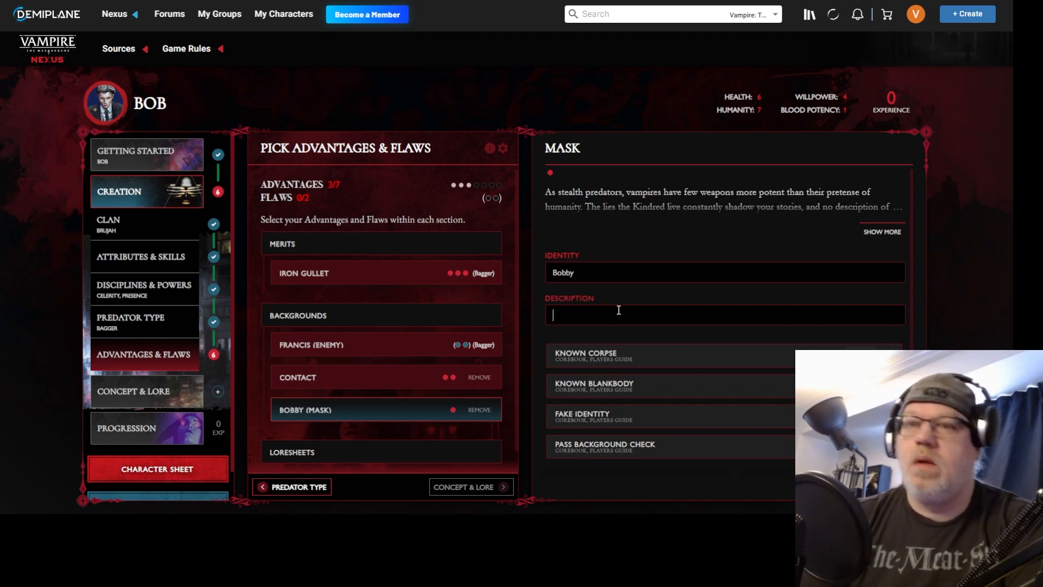
type("fake in")
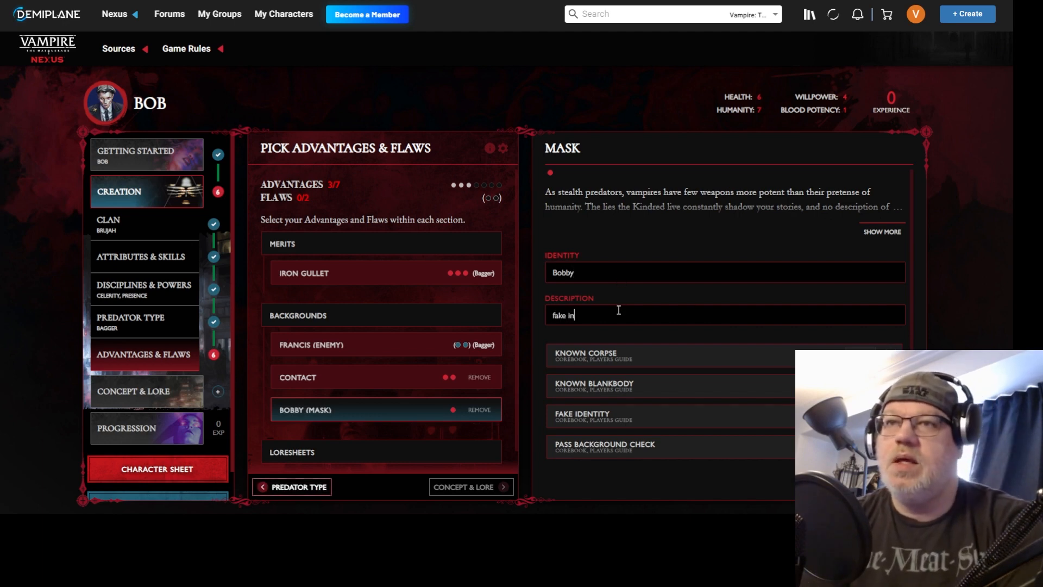
key("BackSpace")
type("de")
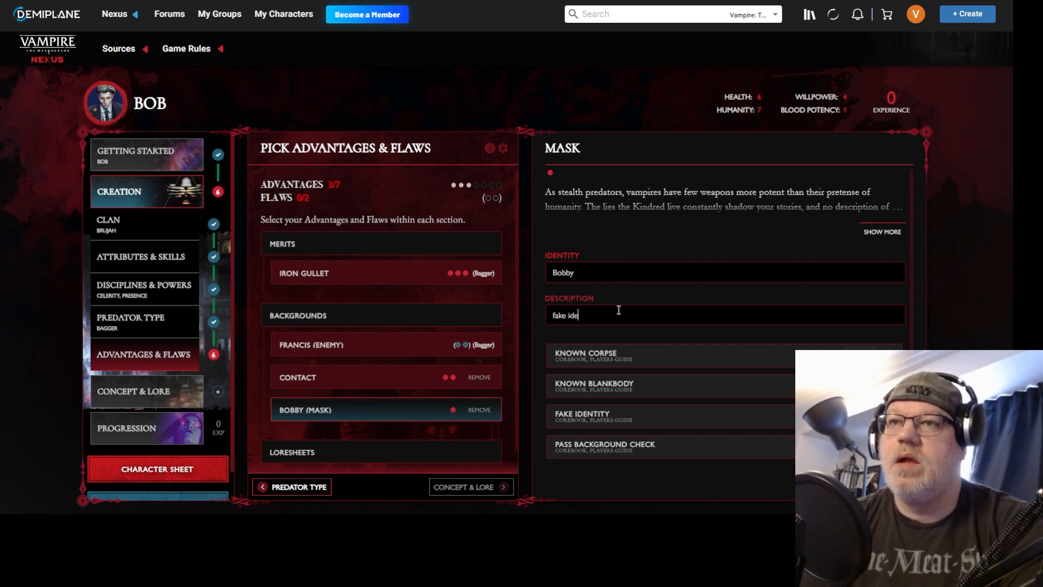
type("ntity for selling arti")
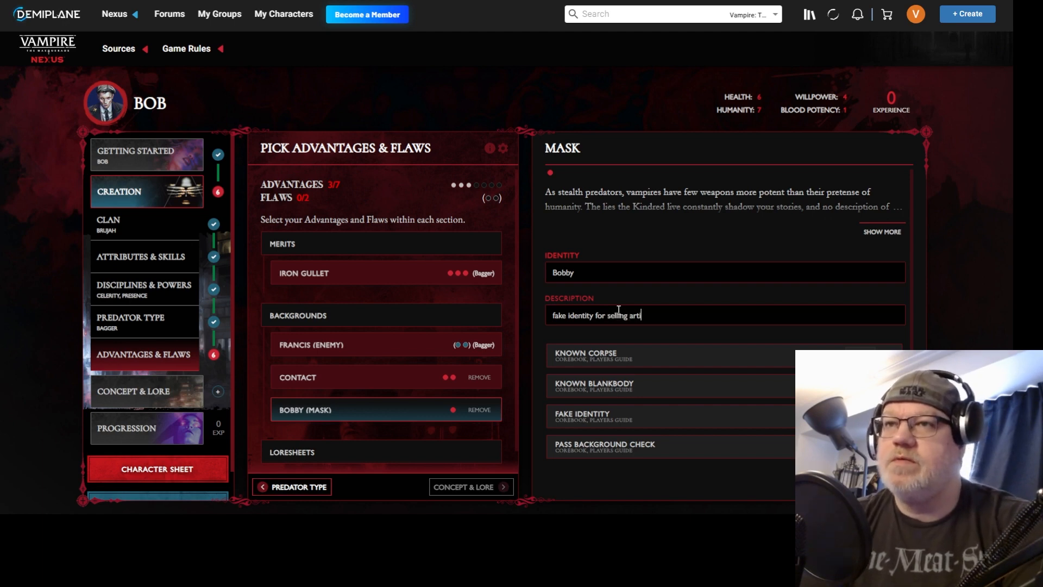
type("facts")
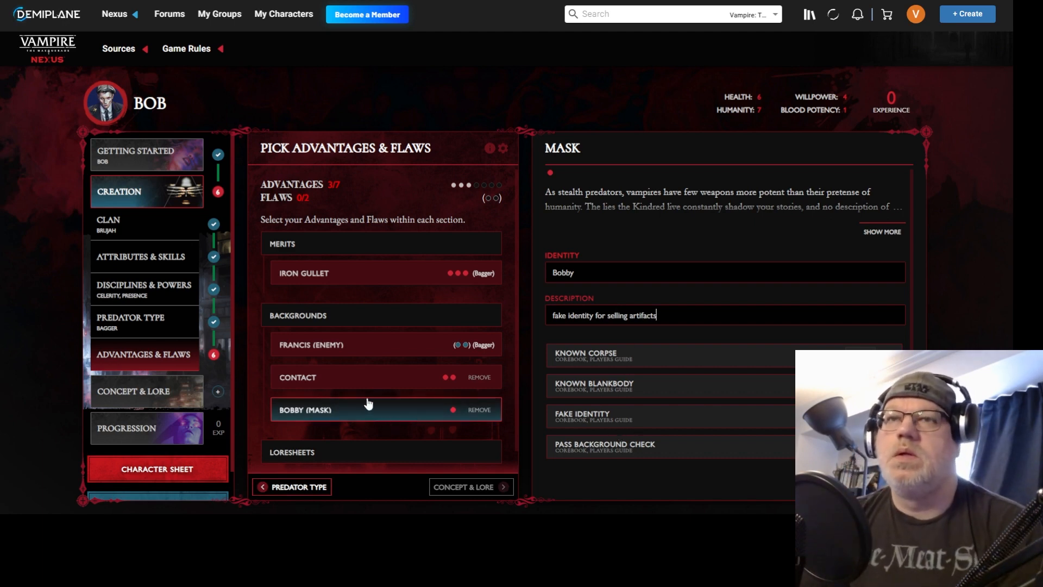
Add a Haven background and describe it as "place to hide artifacts"
left_click(348, 320)
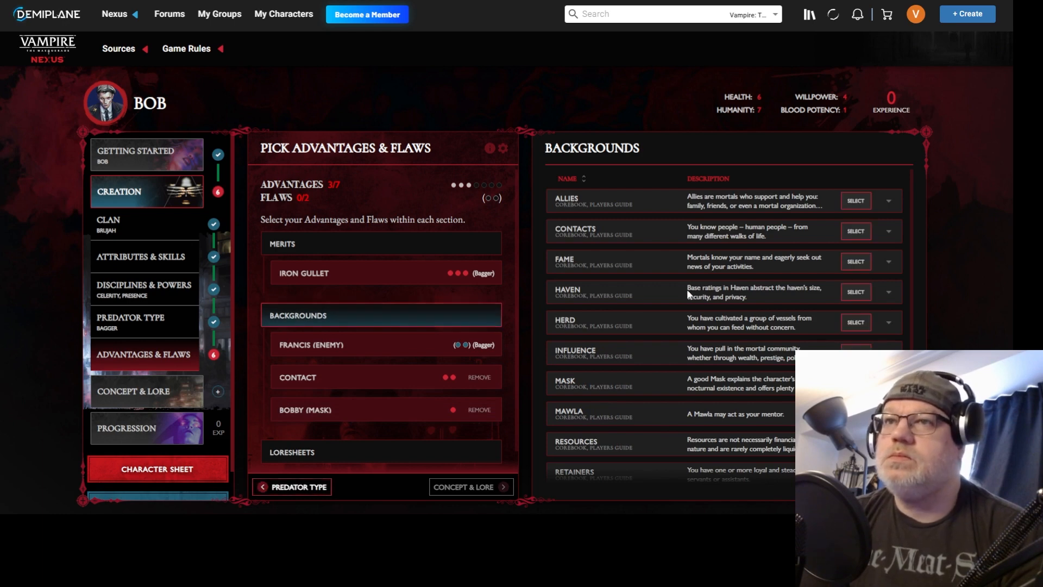
left_click(856, 293)
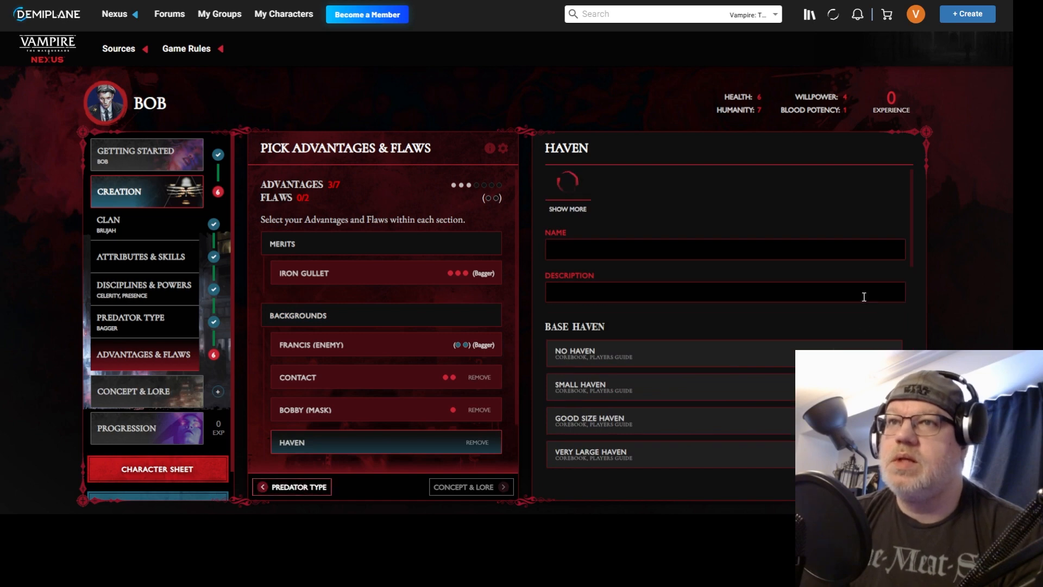
left_click(621, 295)
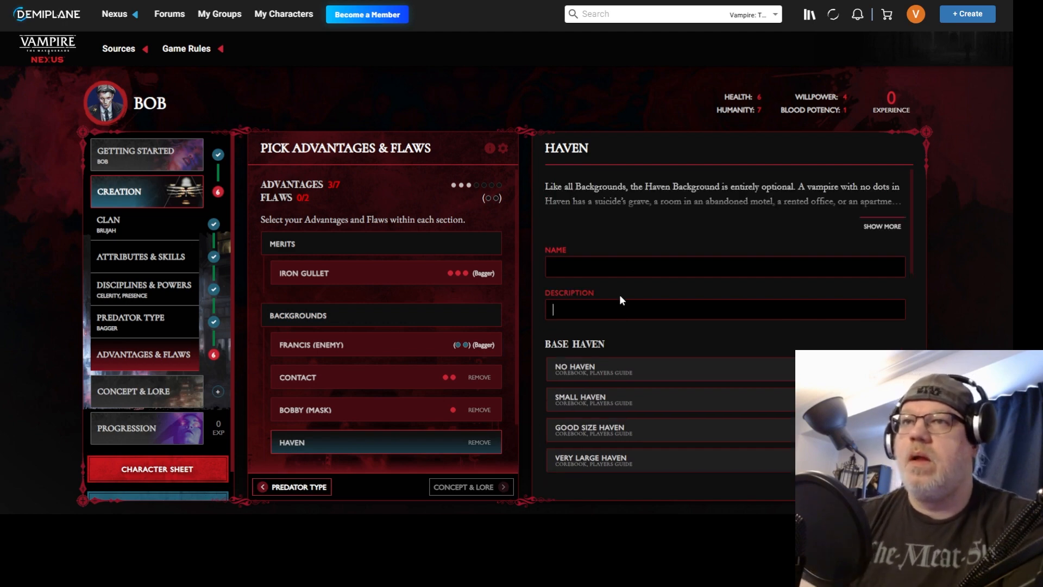
type("pla")
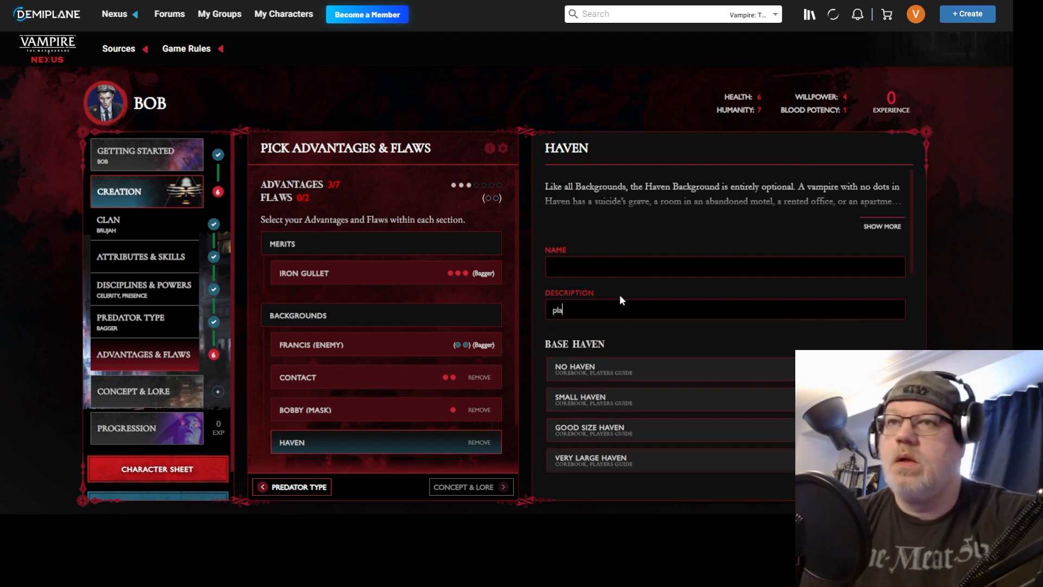
type("ce to hide ar")
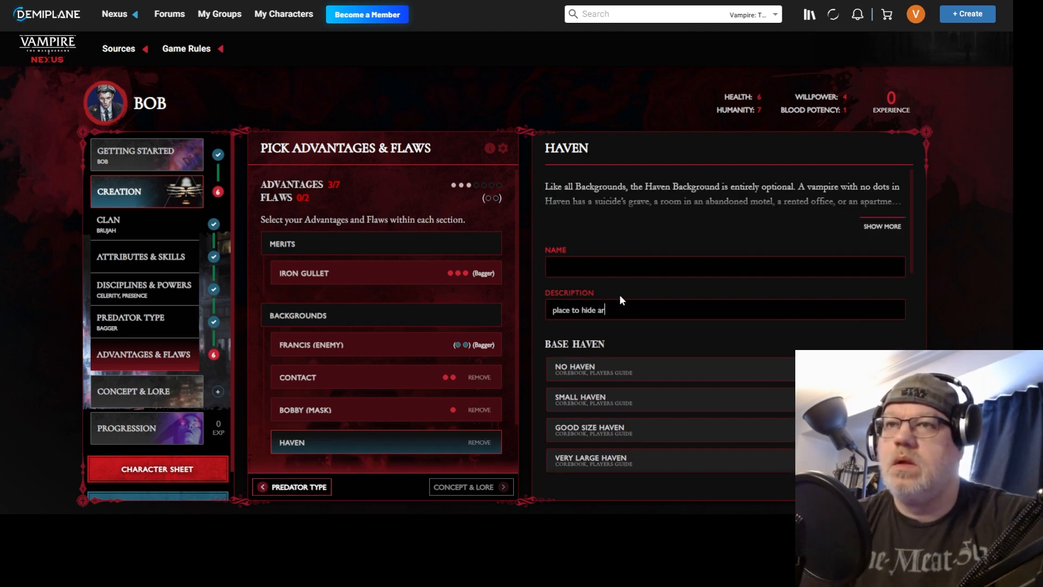
type("tifa")
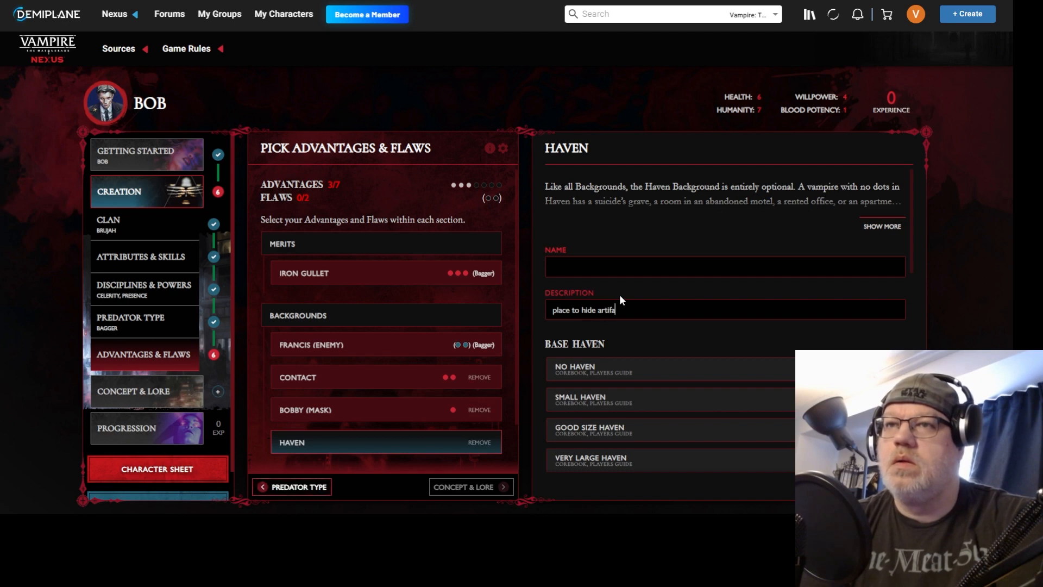
type("cts")
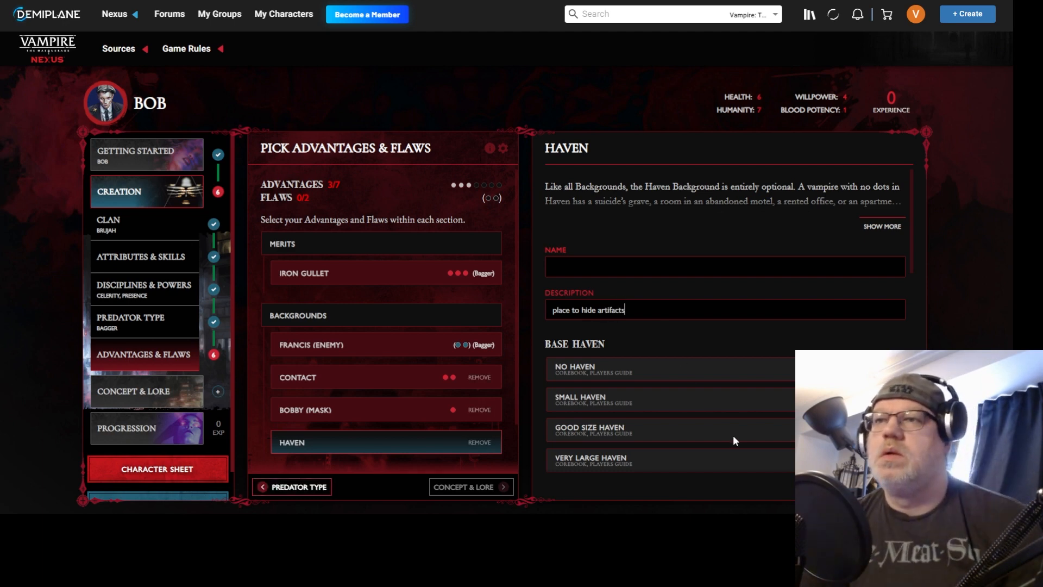
Choose Small Haven as the base haven and give it one dot each in Library and Security System
scroll(732, 435, "down", 3)
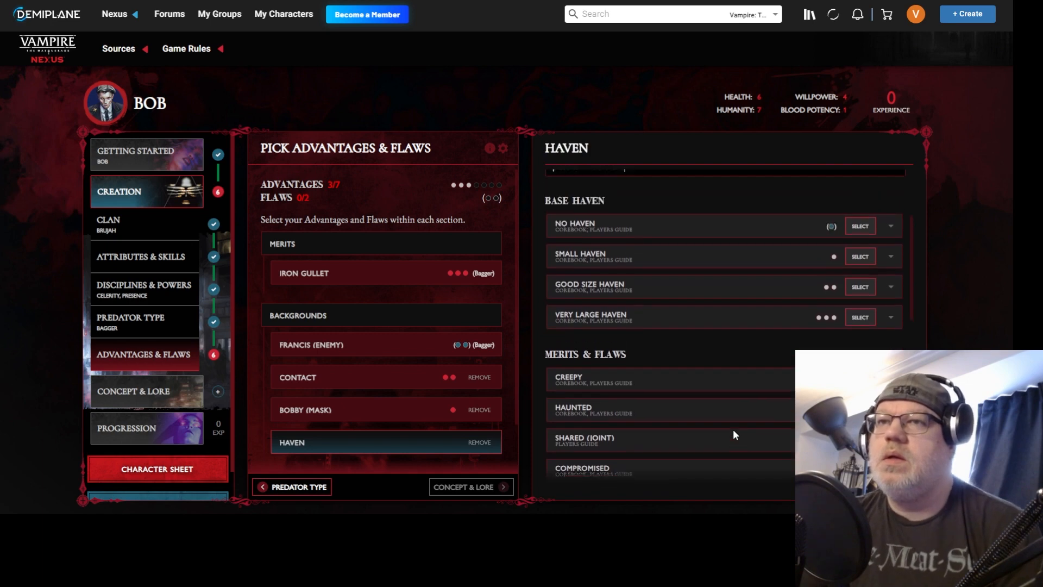
scroll(734, 436, "up", 2)
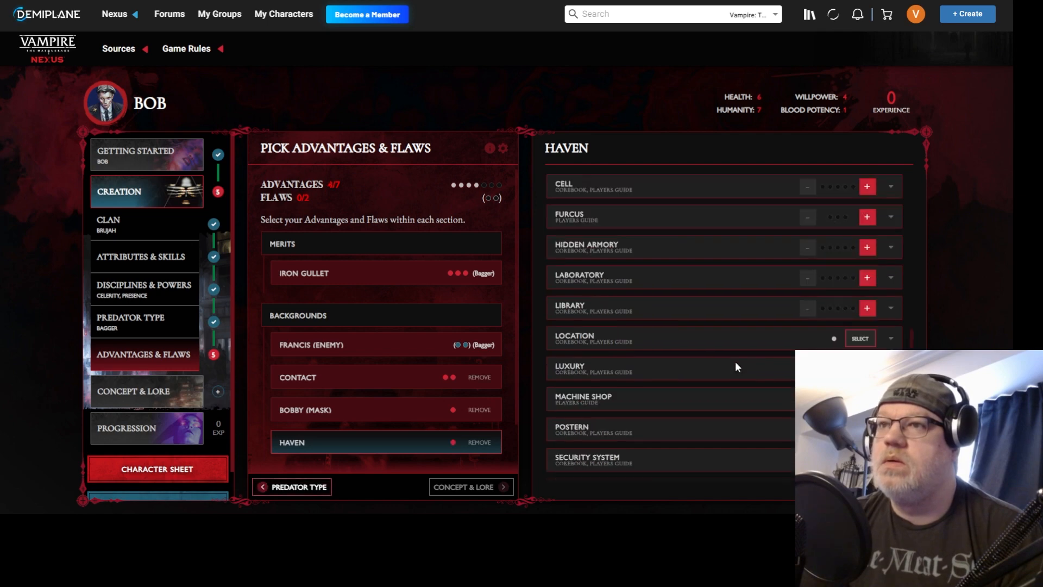
scroll(735, 363, "up", 2)
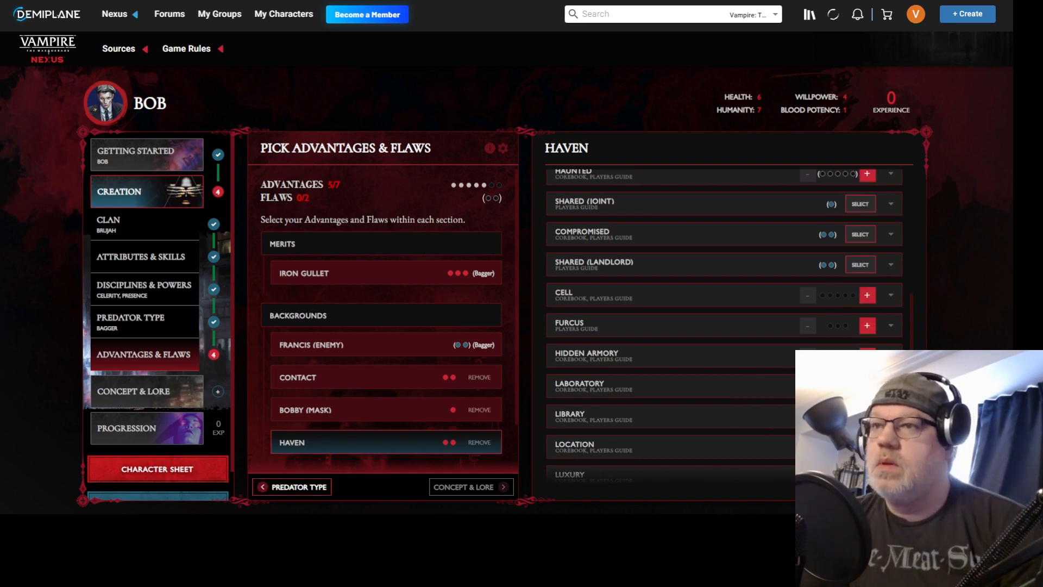
scroll(670, 329, "down", 2)
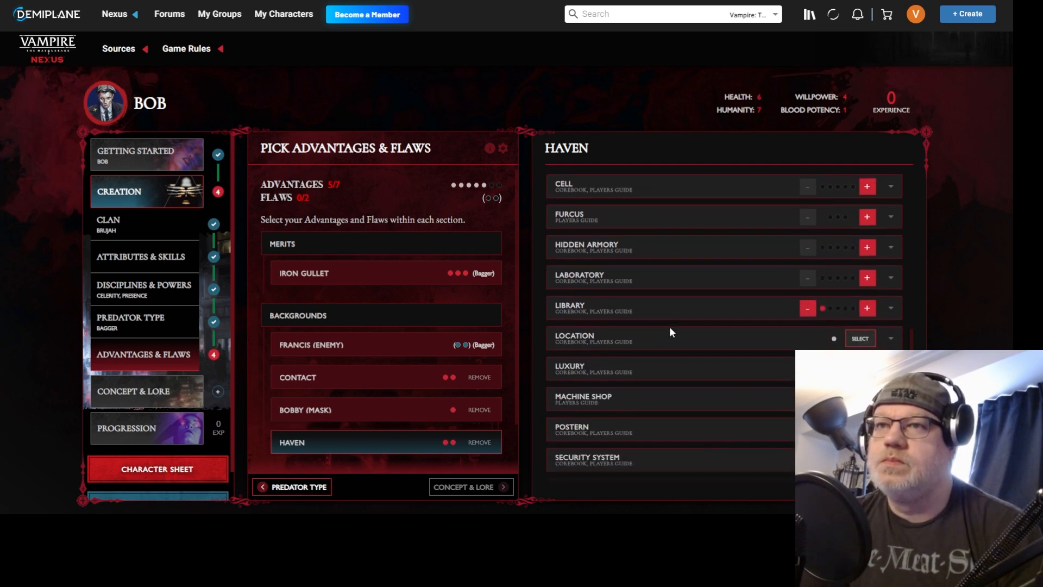
scroll(669, 329, "down", 3)
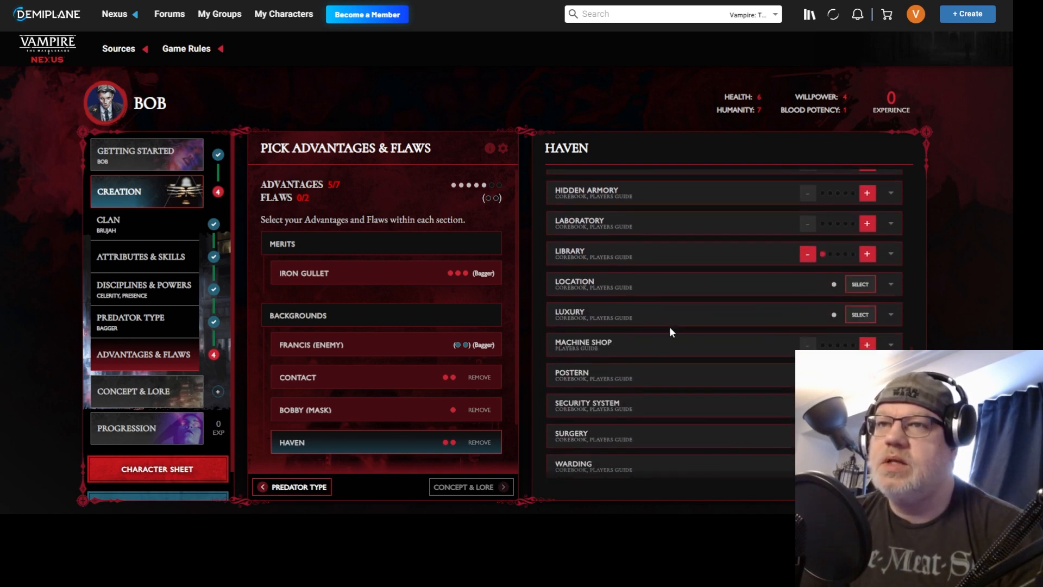
scroll(670, 332, "up", 1)
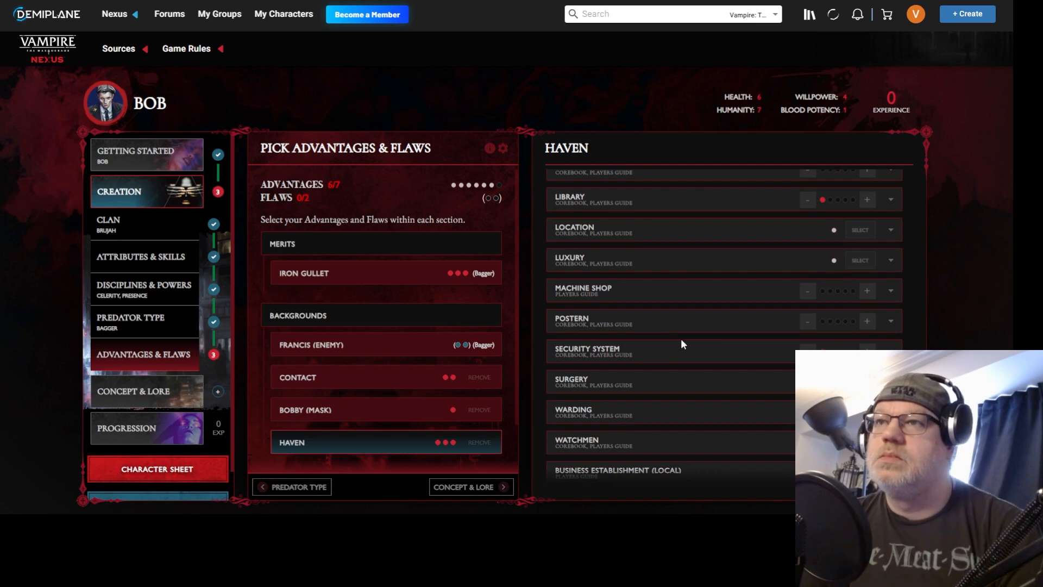
scroll(686, 336, "down", 1)
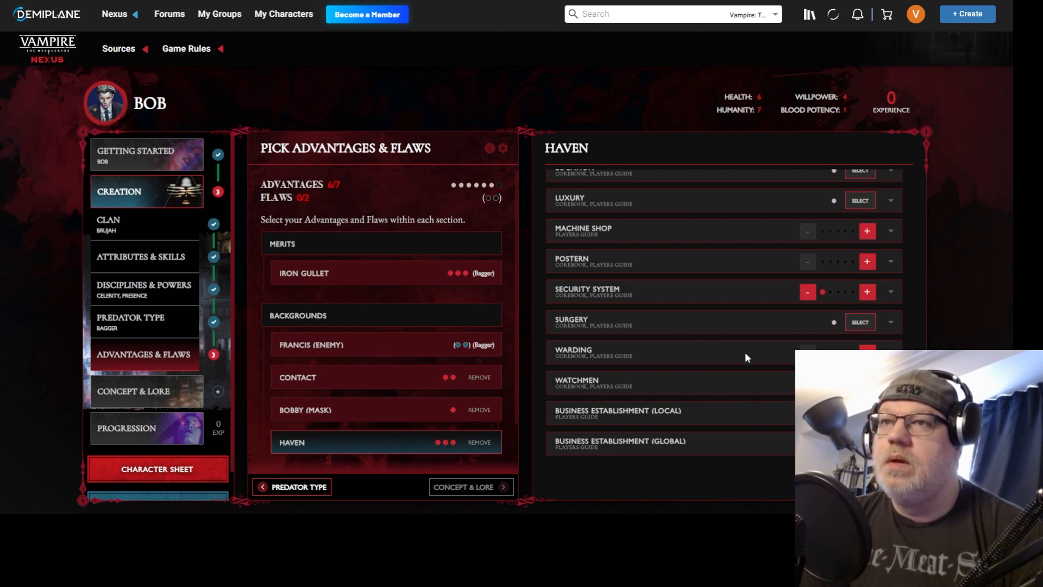
Review the haven's selected options, merits and flaws, and look over the Merits categories and the Backgrounds list
scroll(745, 352, "up", 2)
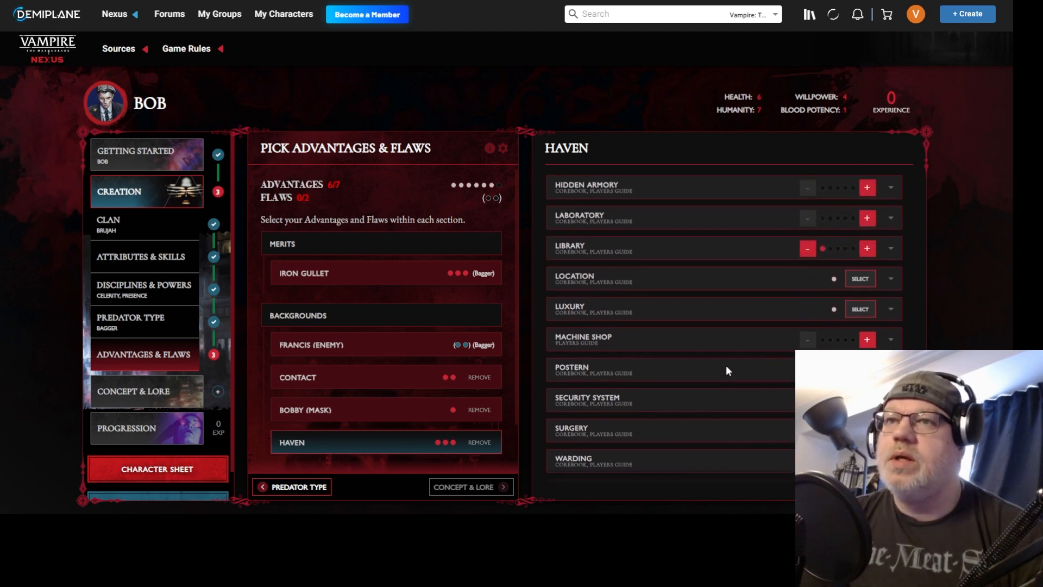
scroll(722, 366, "up", 1)
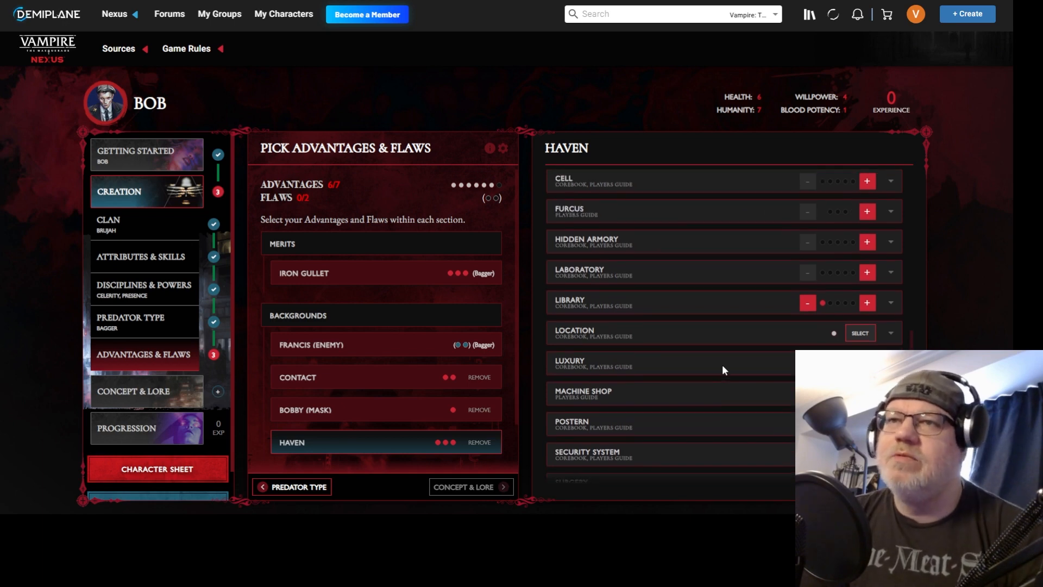
scroll(703, 359, "up", 1)
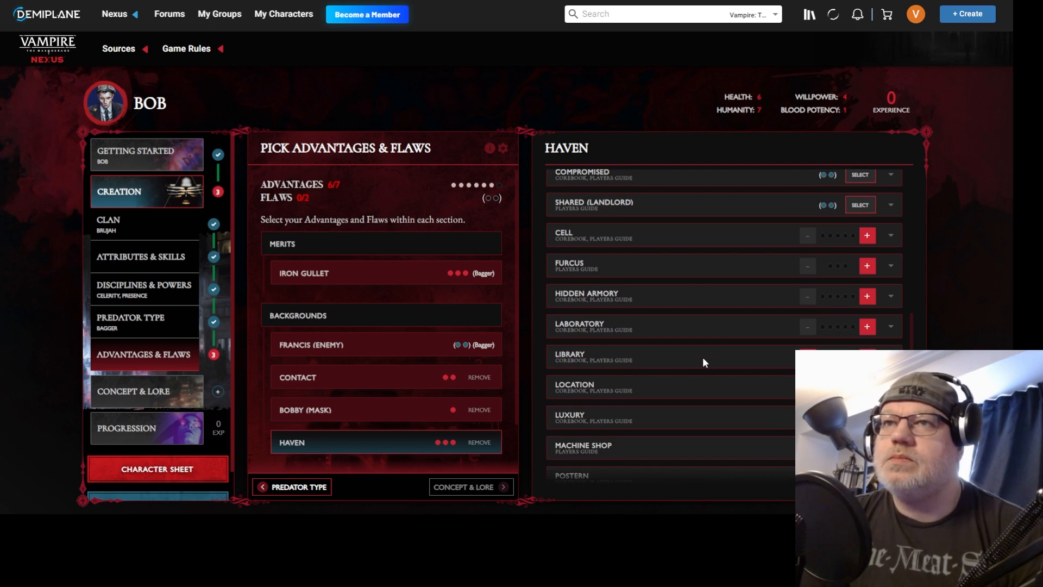
scroll(704, 360, "up", 2)
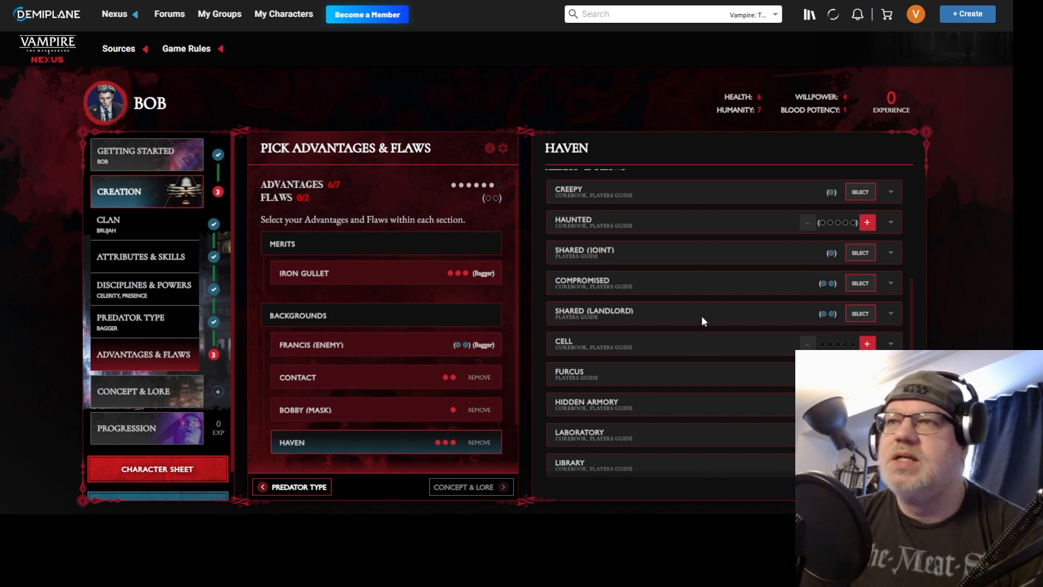
scroll(701, 321, "up", 4)
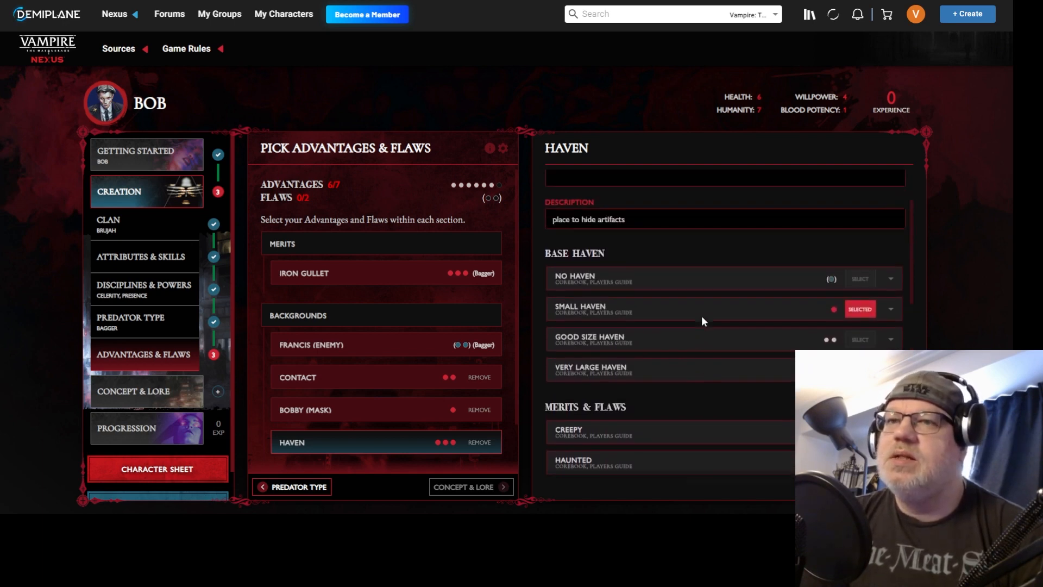
scroll(570, 324, "up", 2)
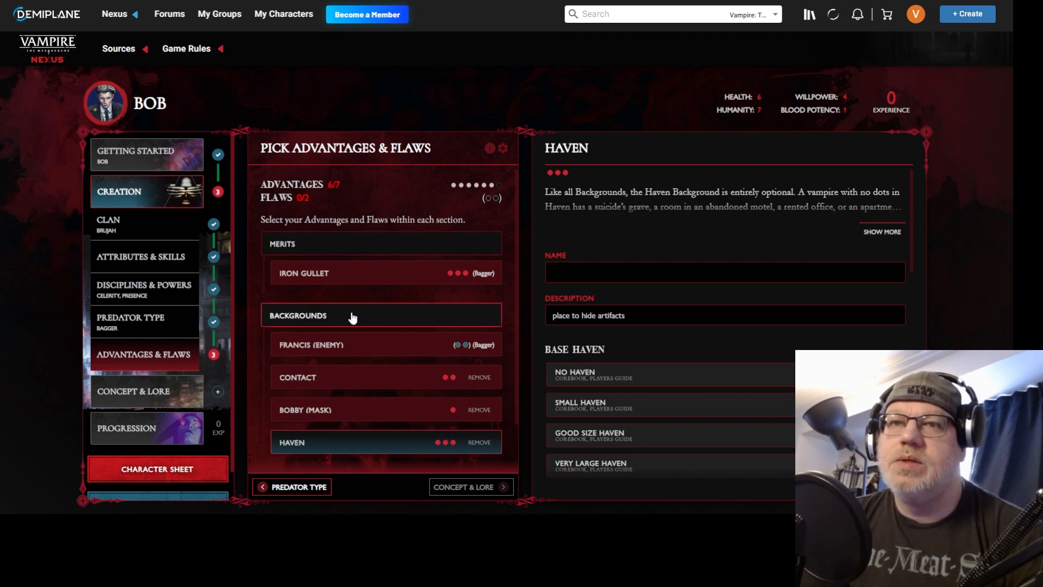
left_click(357, 243)
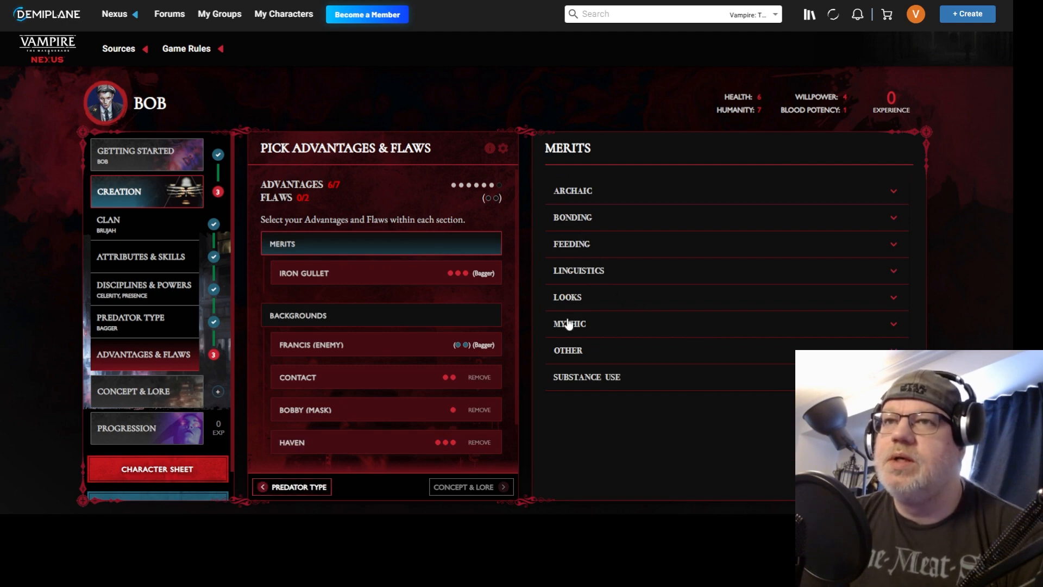
left_click(354, 321)
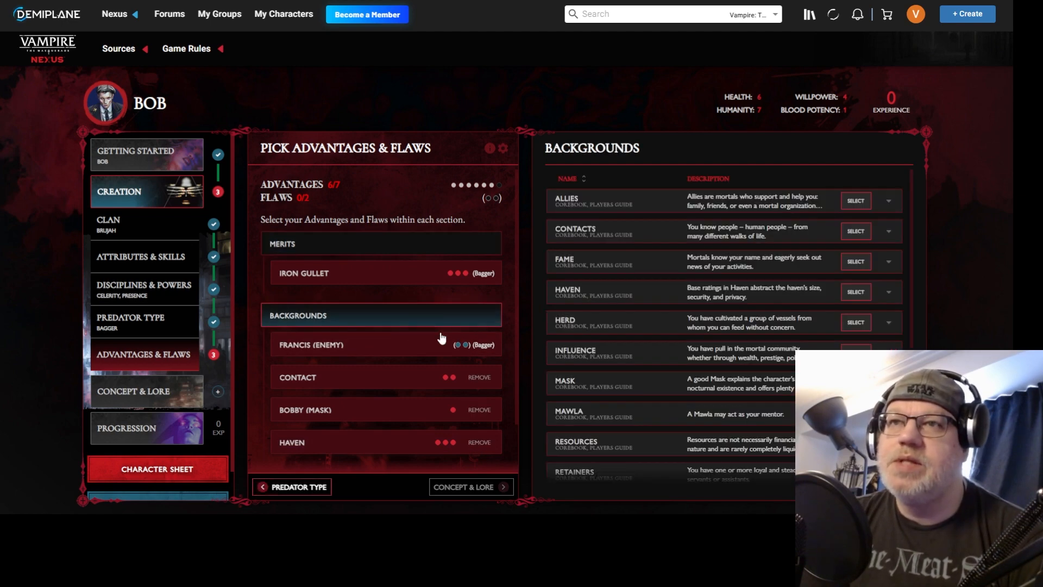
Add the one-dot Folkloric Bane flaw from the Mythic category of the Merits
scroll(648, 362, "down", 1)
scroll(647, 357, "up", 2)
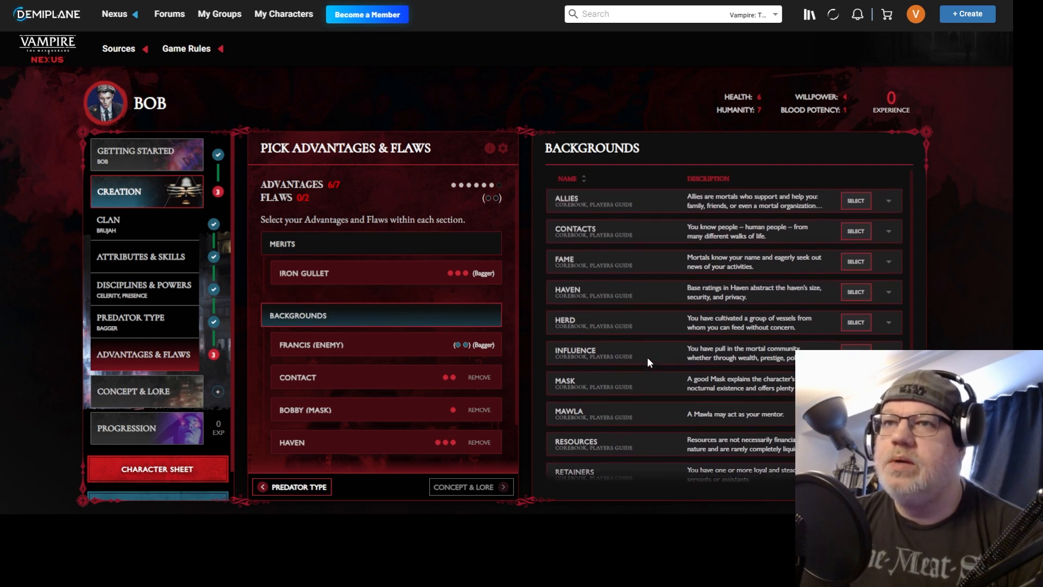
scroll(647, 357, "down", 1)
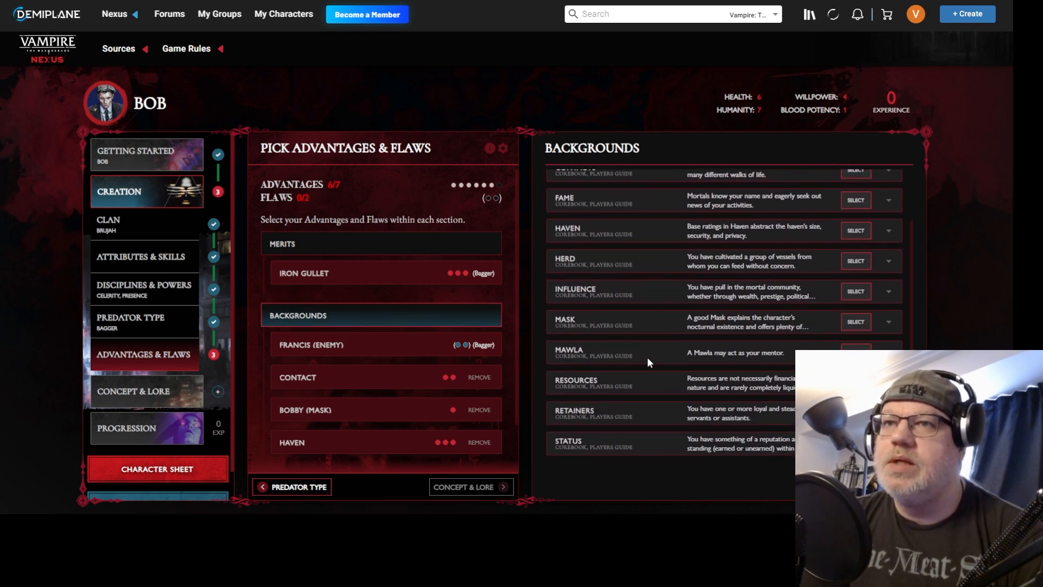
left_click(336, 249)
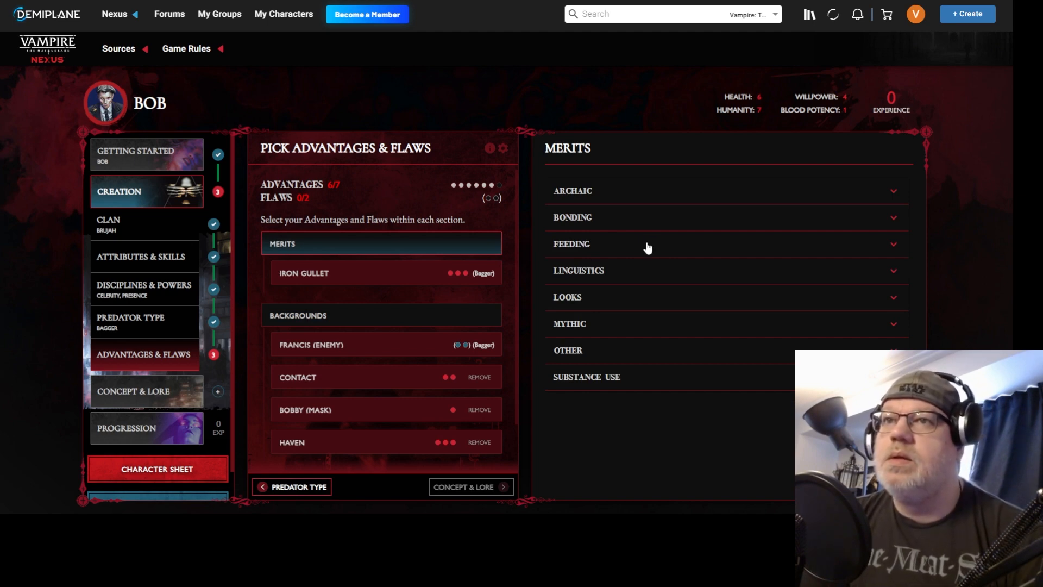
left_click(638, 320)
scroll(705, 382, "down", 1)
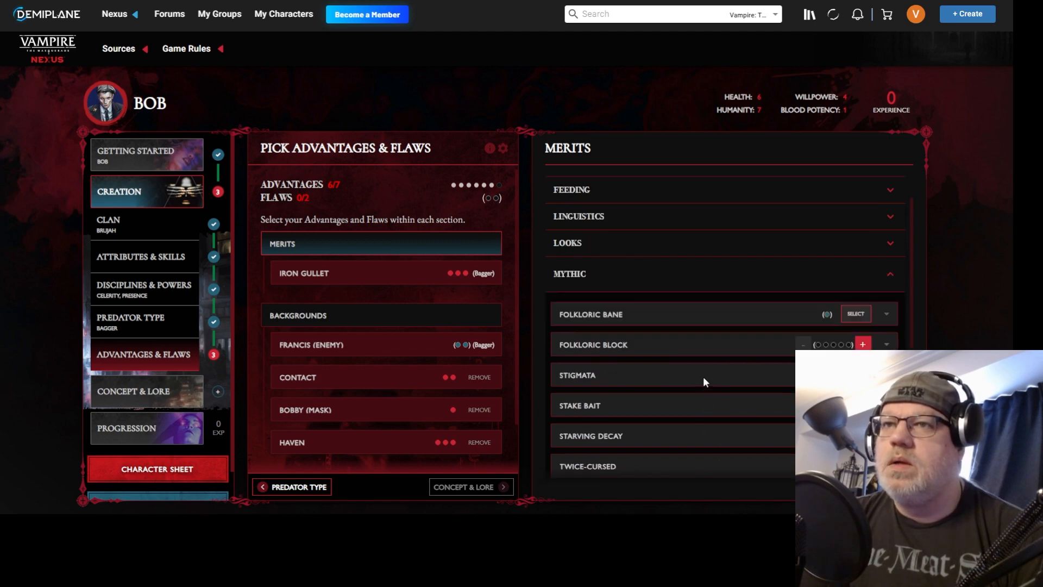
left_click(863, 318)
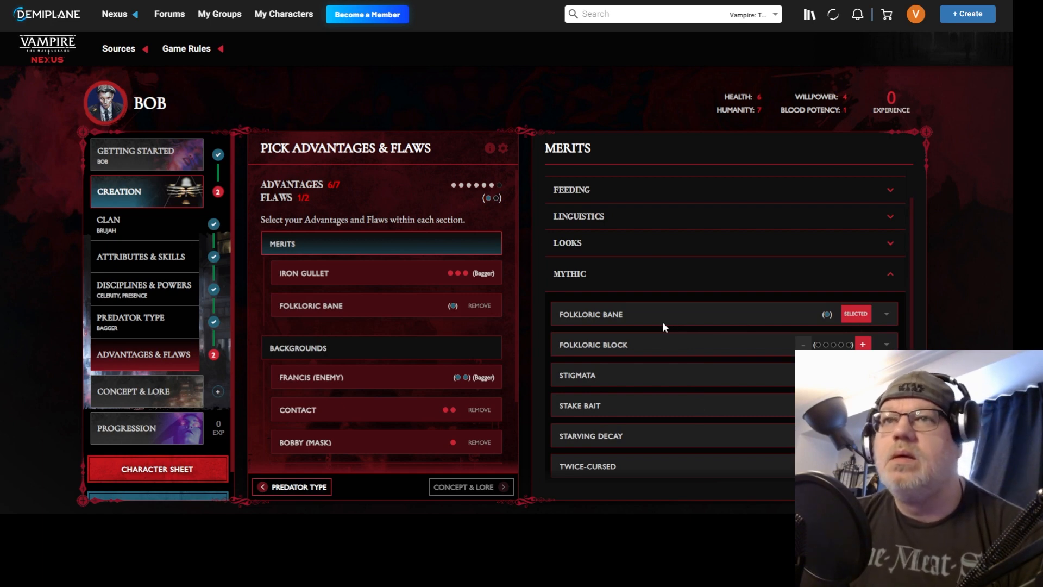
Add the one-dot Prey Exclusion flaw from the Feeding category of the Merits
left_click(375, 247)
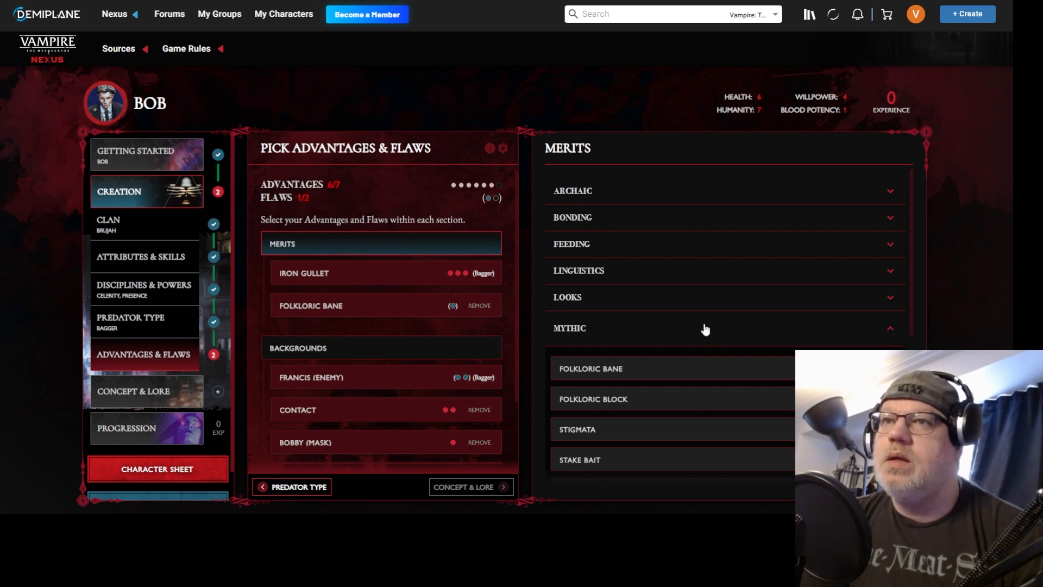
left_click(639, 248)
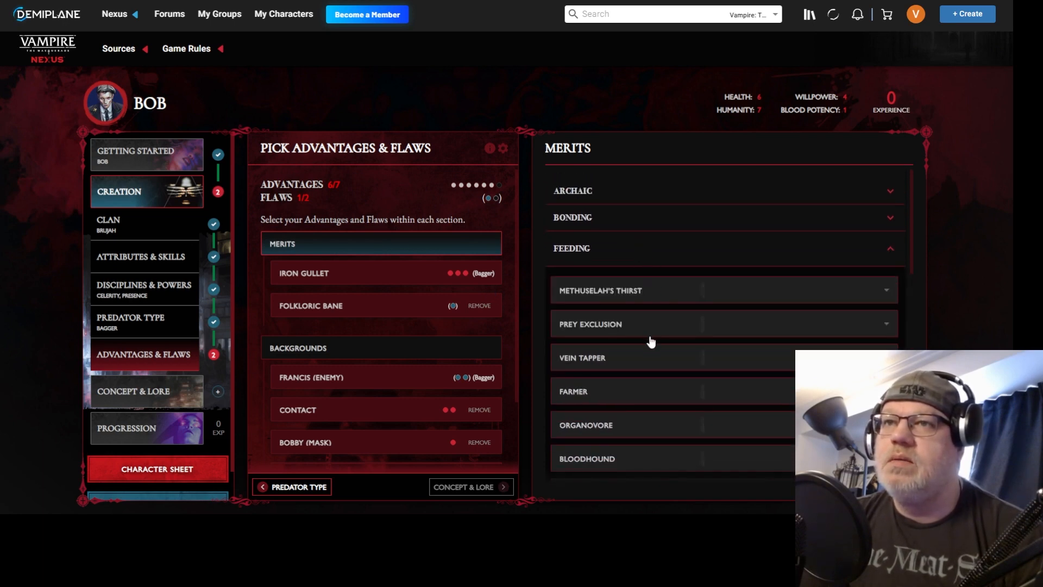
left_click(856, 318)
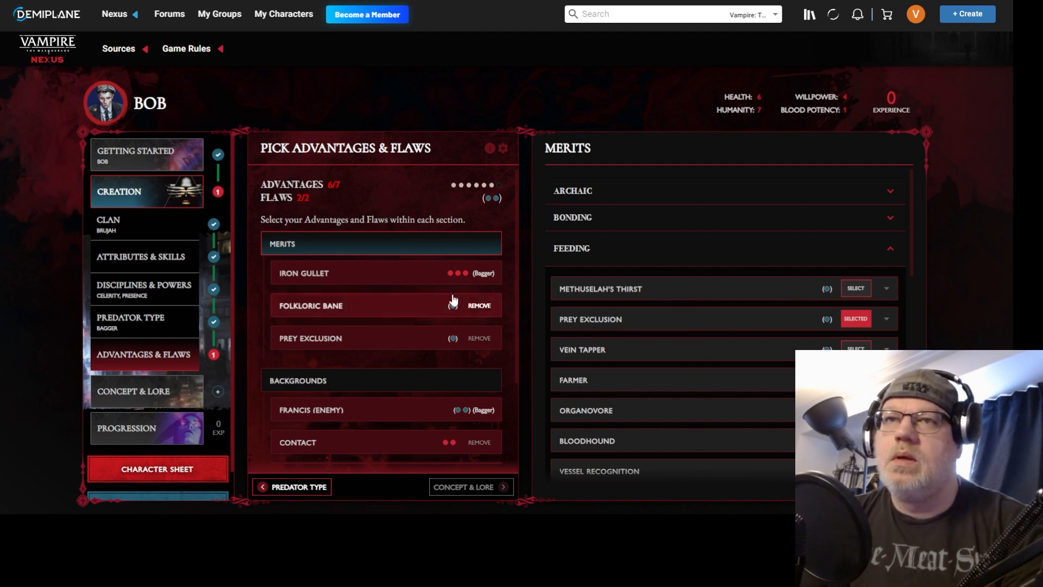
scroll(750, 295, "down", 3)
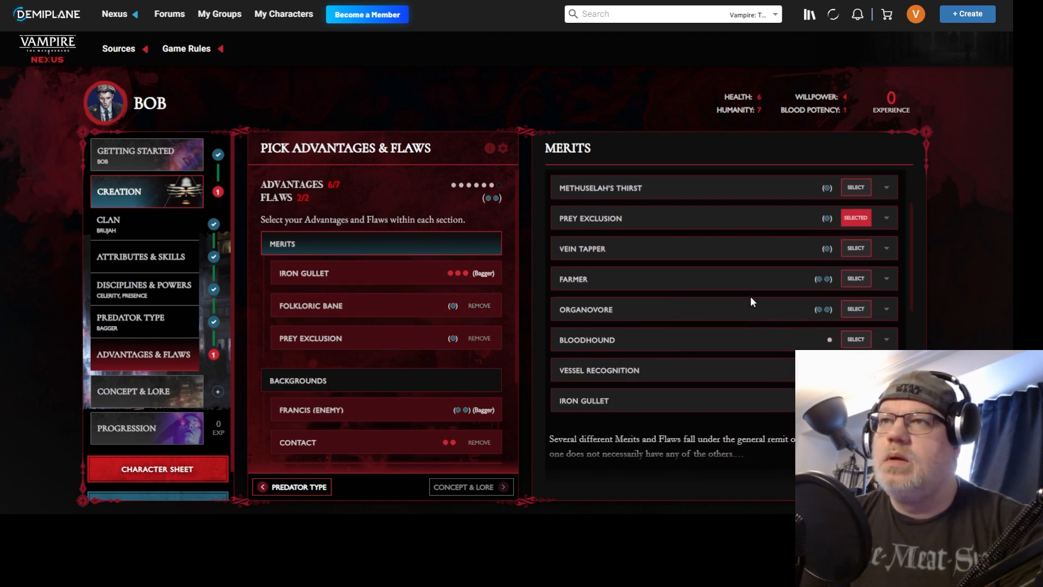
scroll(751, 295, "up", 3)
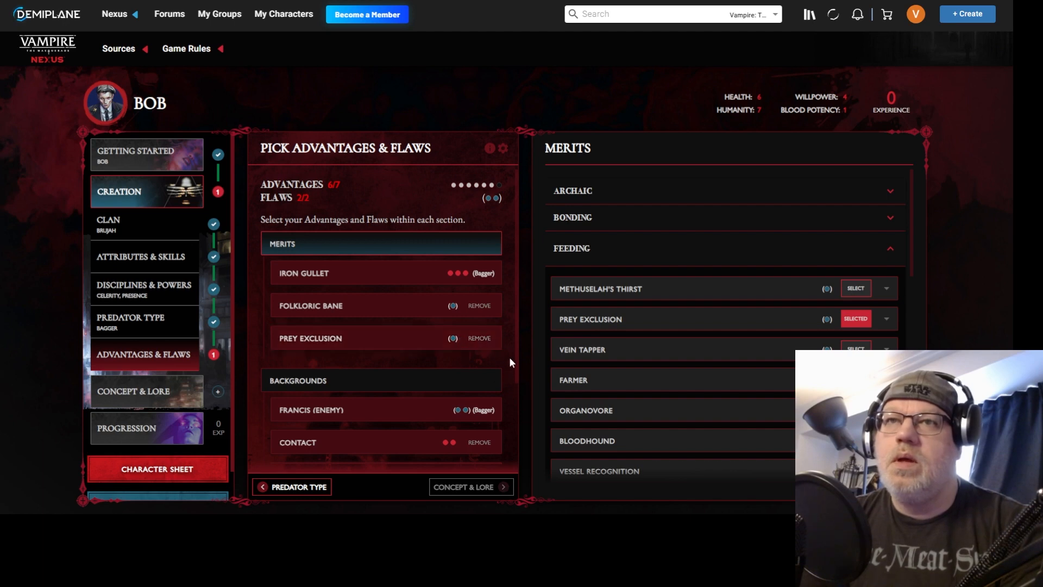
Add an Influence background and choose its one-dot Well-Connected level
scroll(509, 357, "down", 1)
scroll(509, 357, "up", 1)
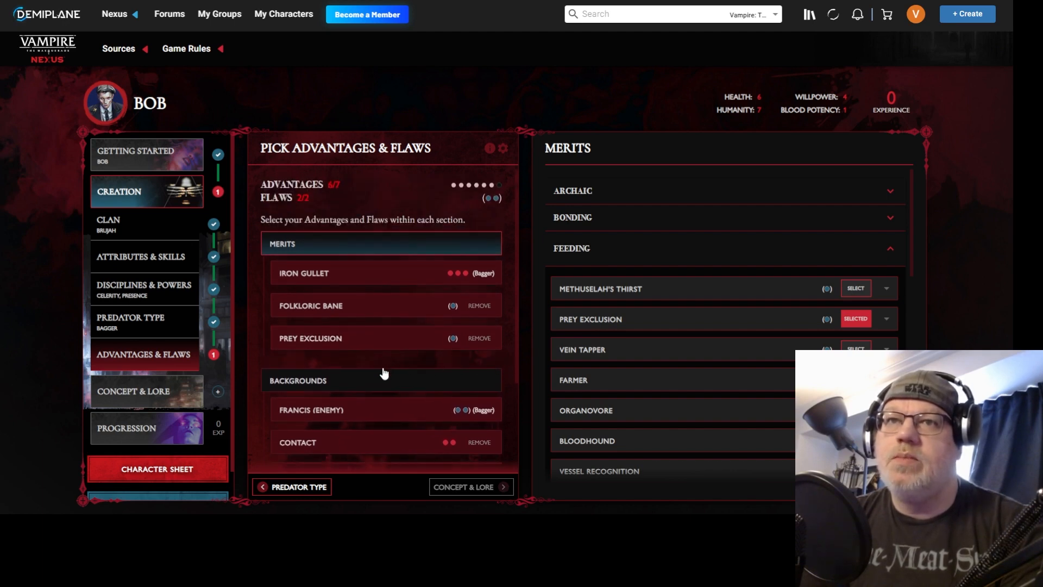
left_click(354, 381)
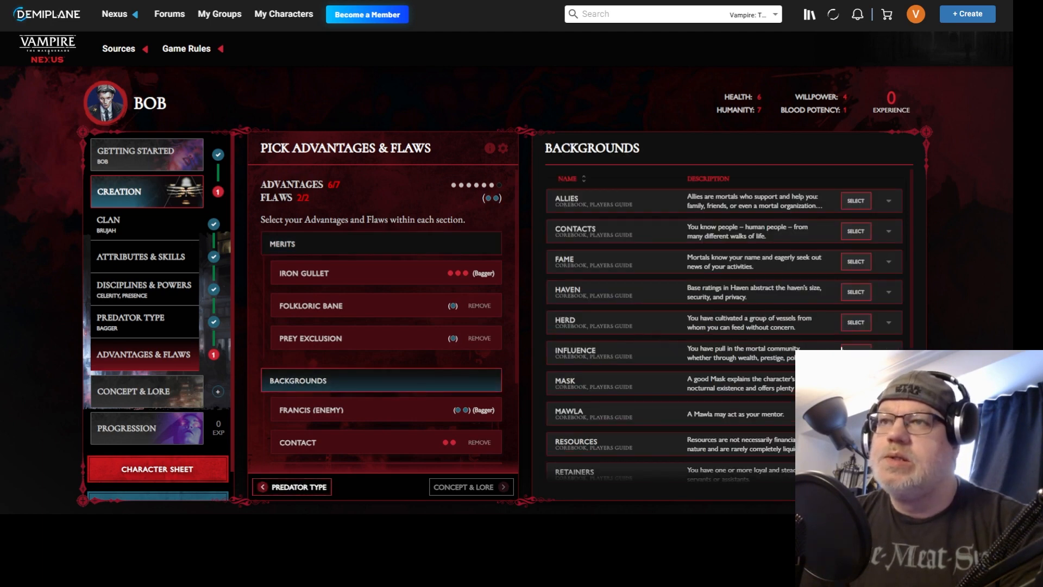
left_click(856, 353)
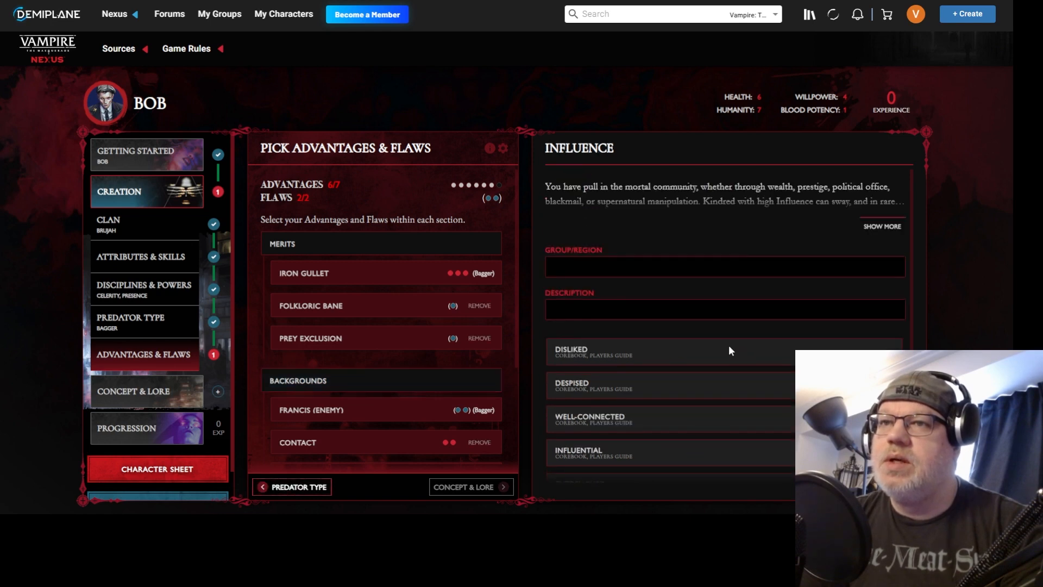
scroll(728, 345, "down", 3)
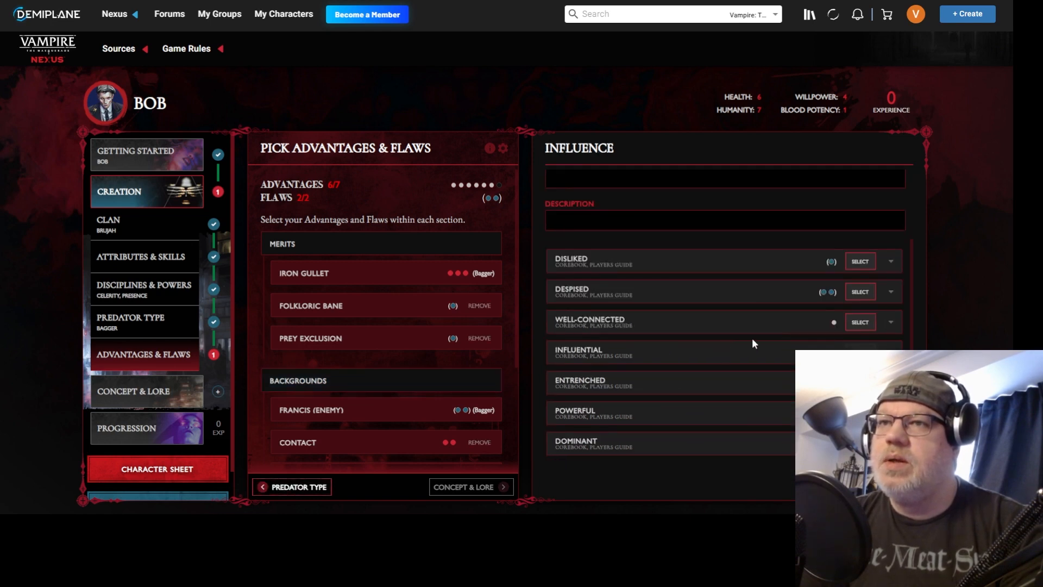
left_click(861, 322)
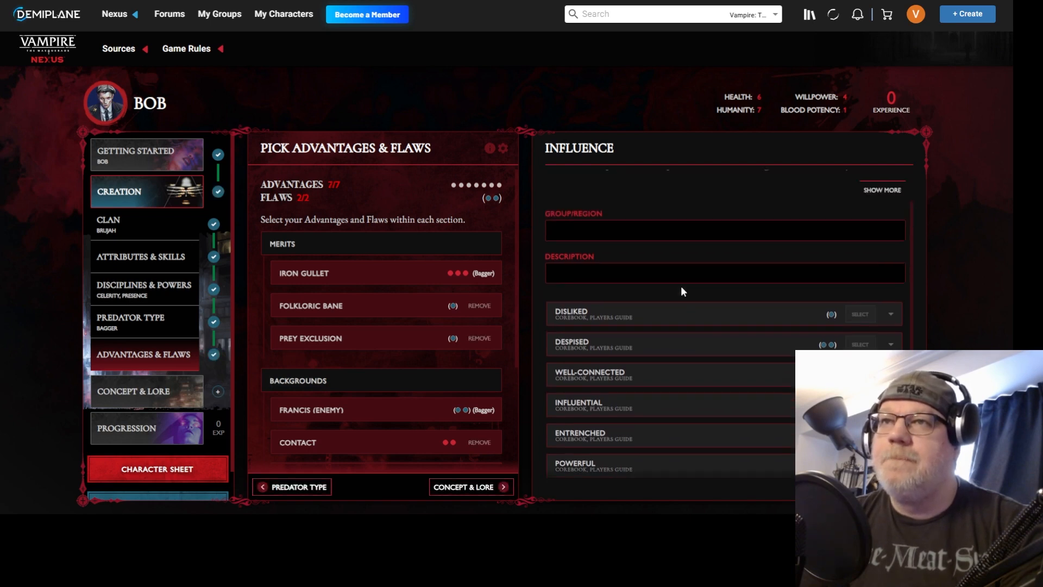
Set the Influence background's group/region to "underworld"
left_click(603, 278)
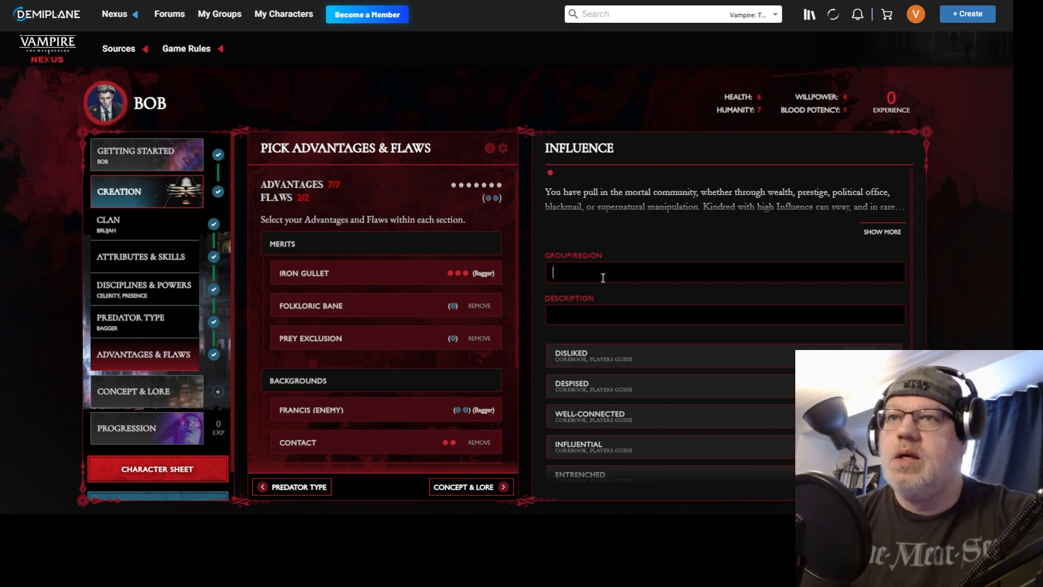
type("nderwolr")
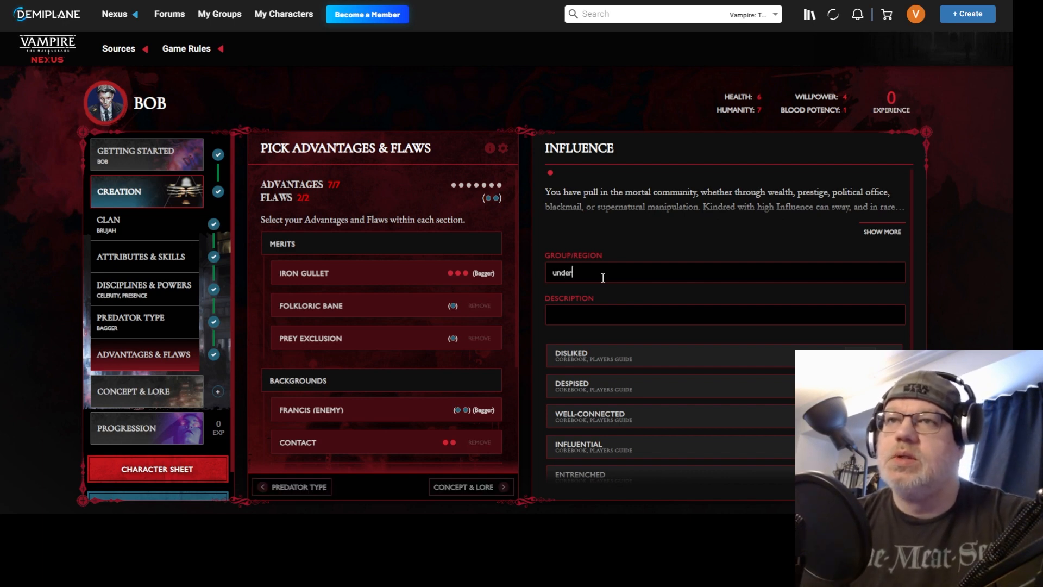
key("BackSpace")
key("BackSpace")
type("rld")
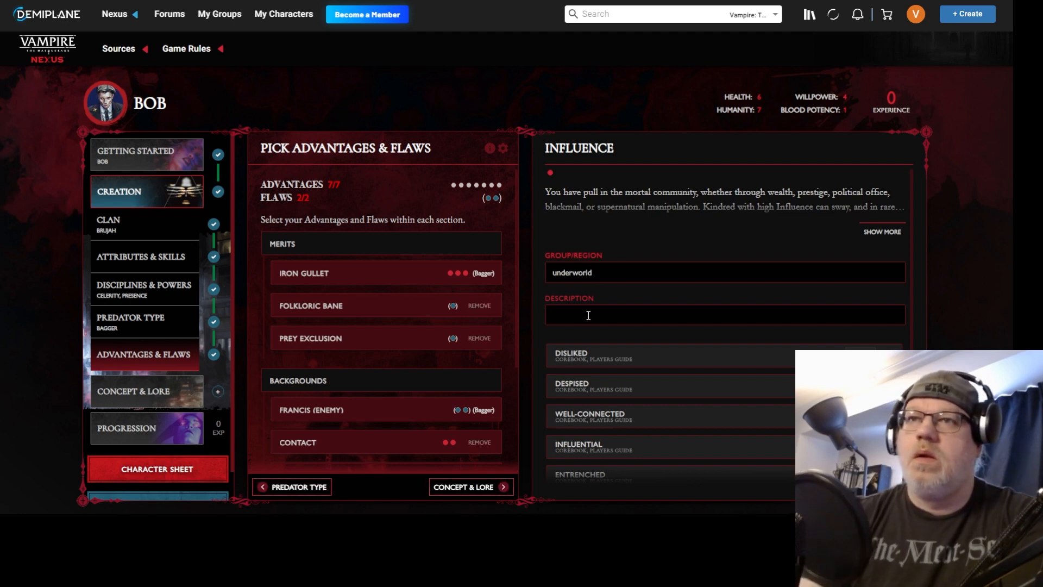
Describe the Influence background as "for selling artifacts" and check the list of chosen advantages and flaws
type("for fen")
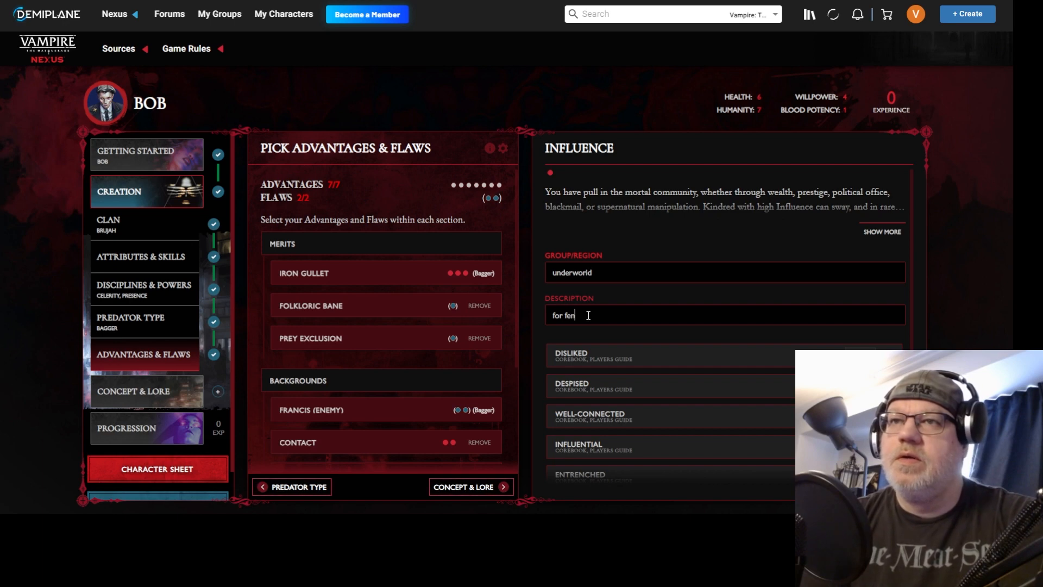
key("BackSpace")
key("BackSpace")
key("BackSpace")
type("sell")
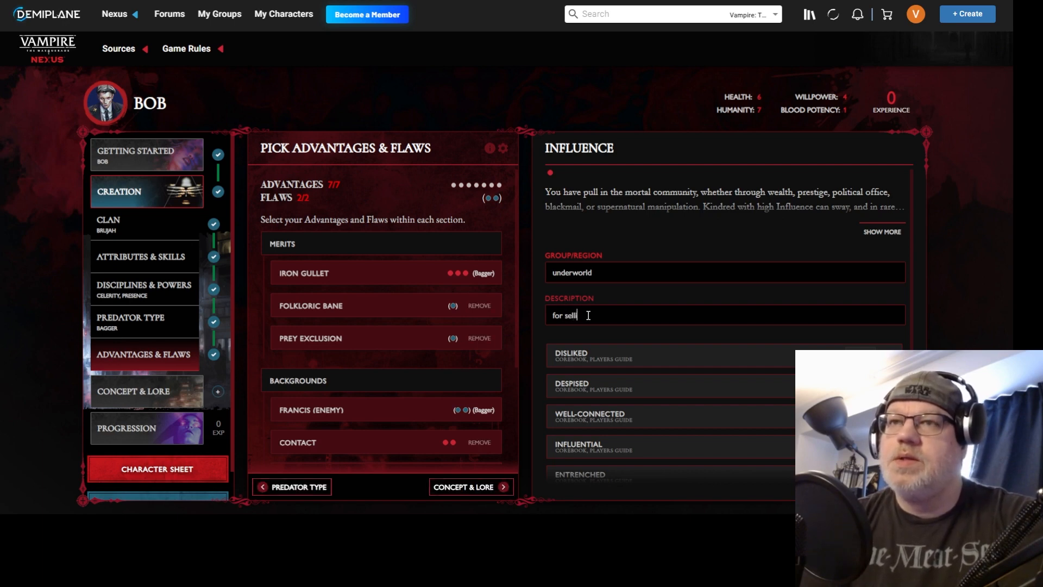
type("ing artif")
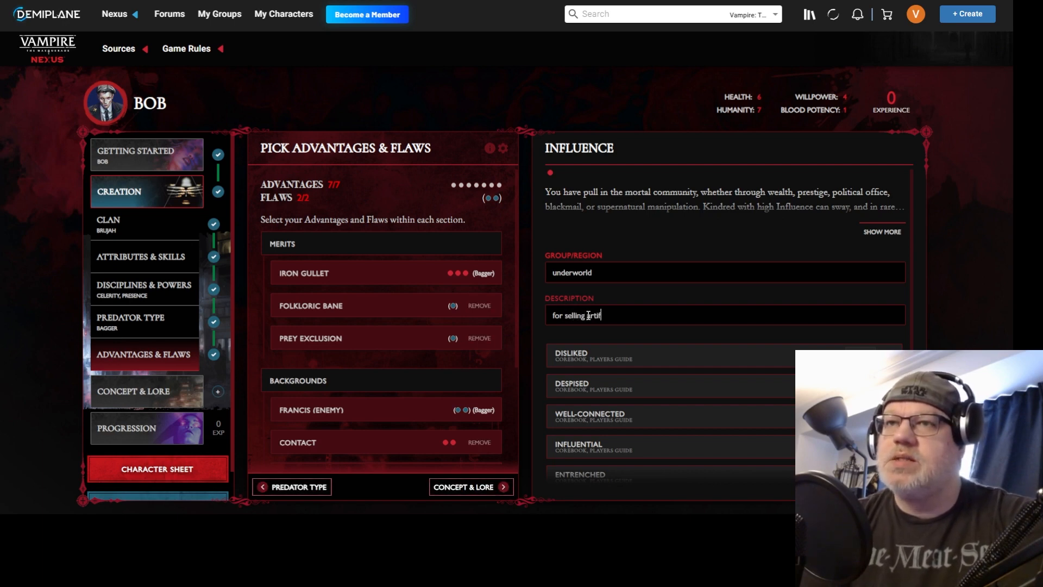
type("acts")
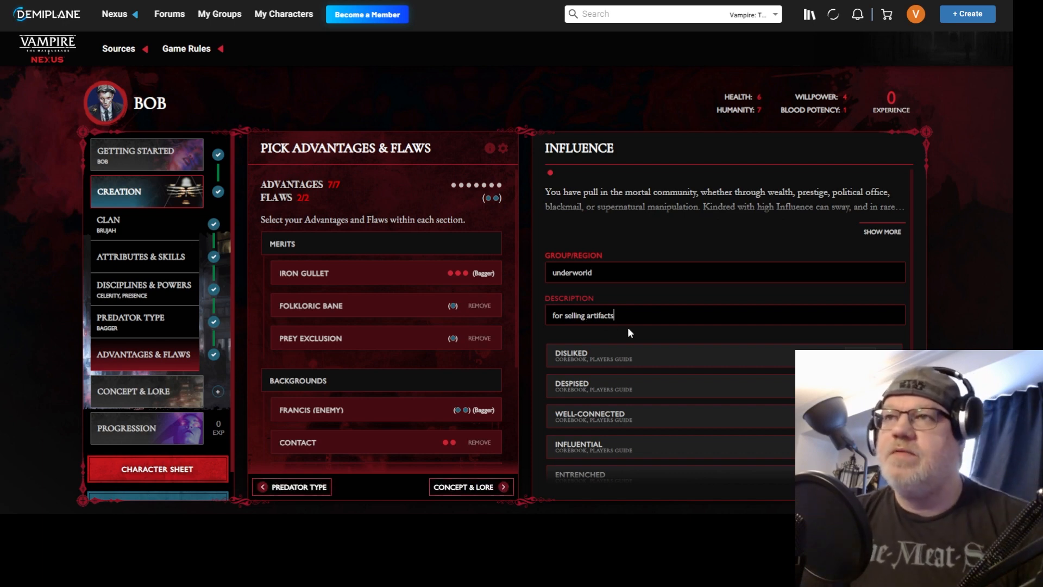
scroll(627, 327, "down", 2)
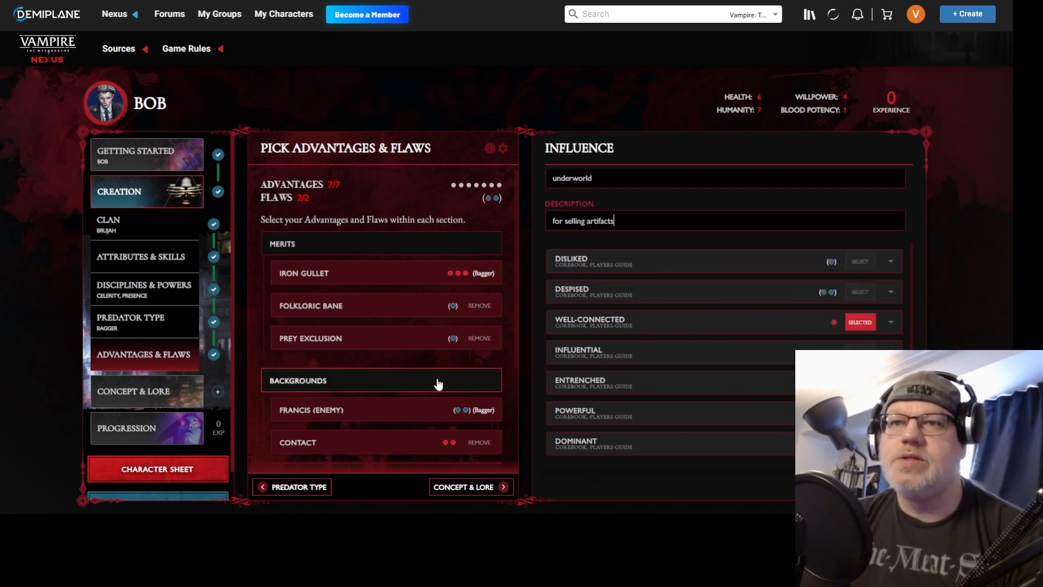
scroll(436, 391, "down", 2)
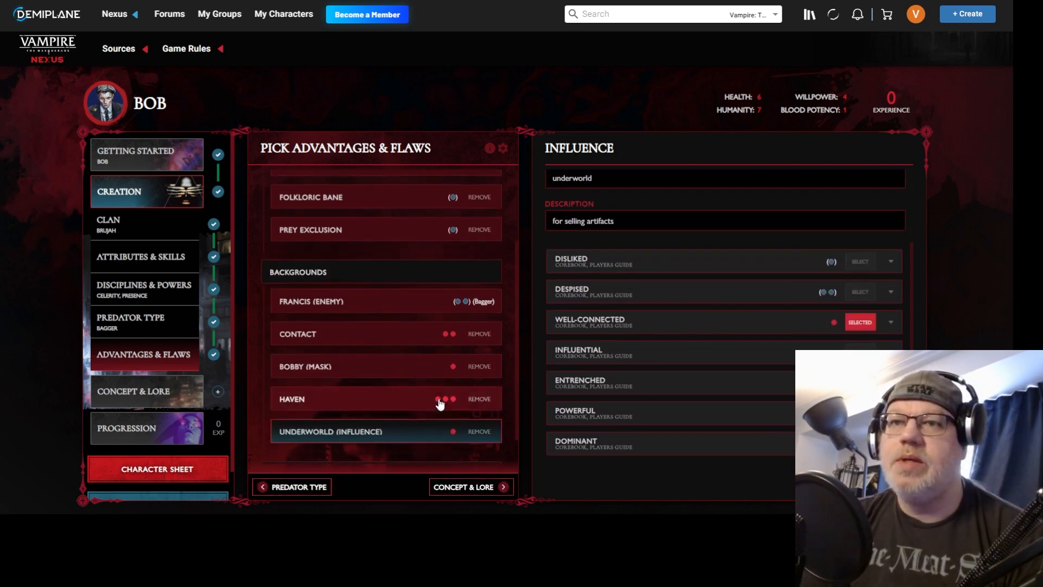
Go to Concept & Lore and look over the fields for Character Details, Beliefs and Coterie
left_click(457, 490)
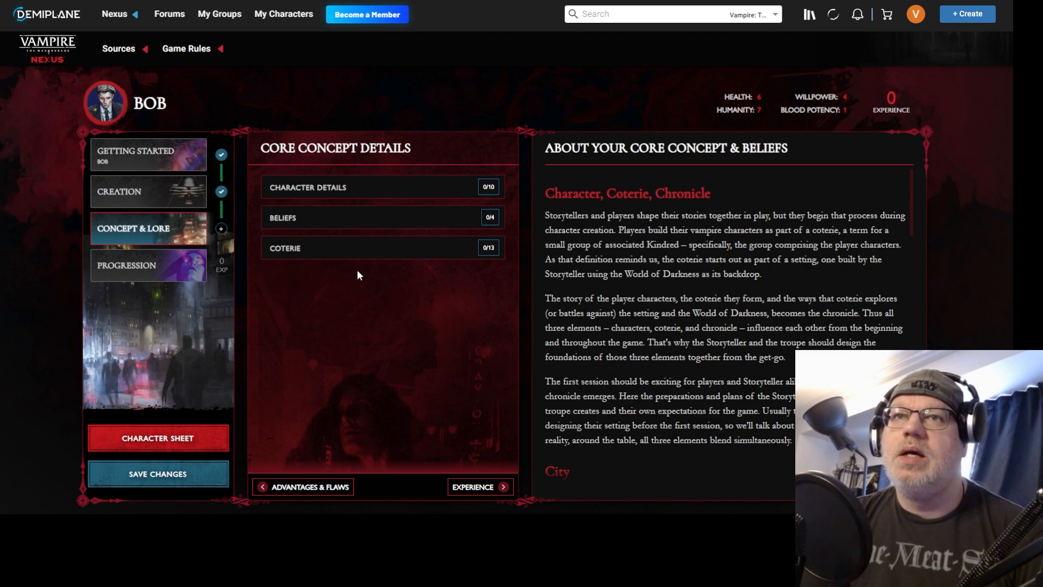
left_click(401, 189)
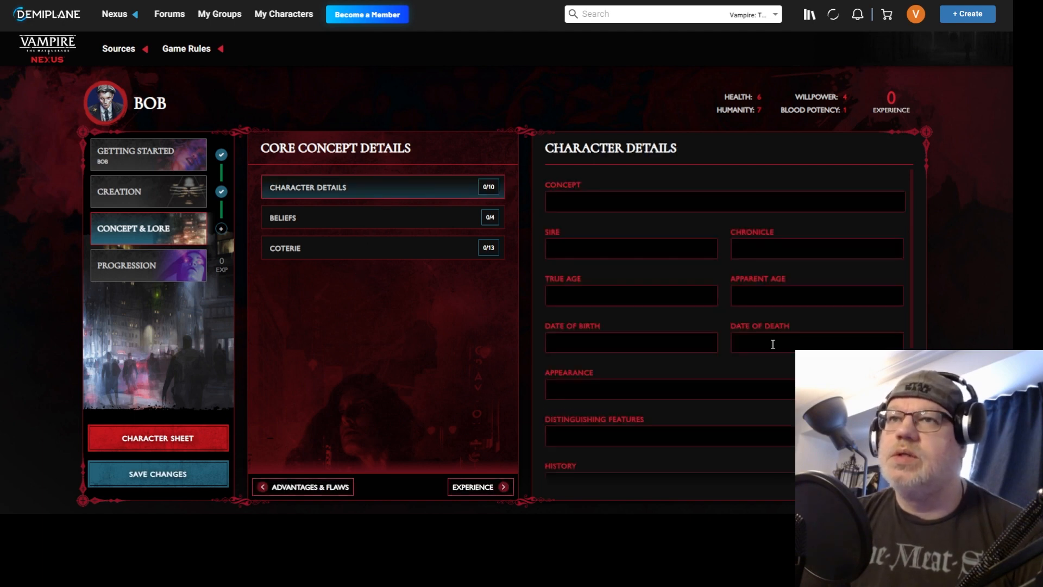
scroll(672, 239, "down", 1)
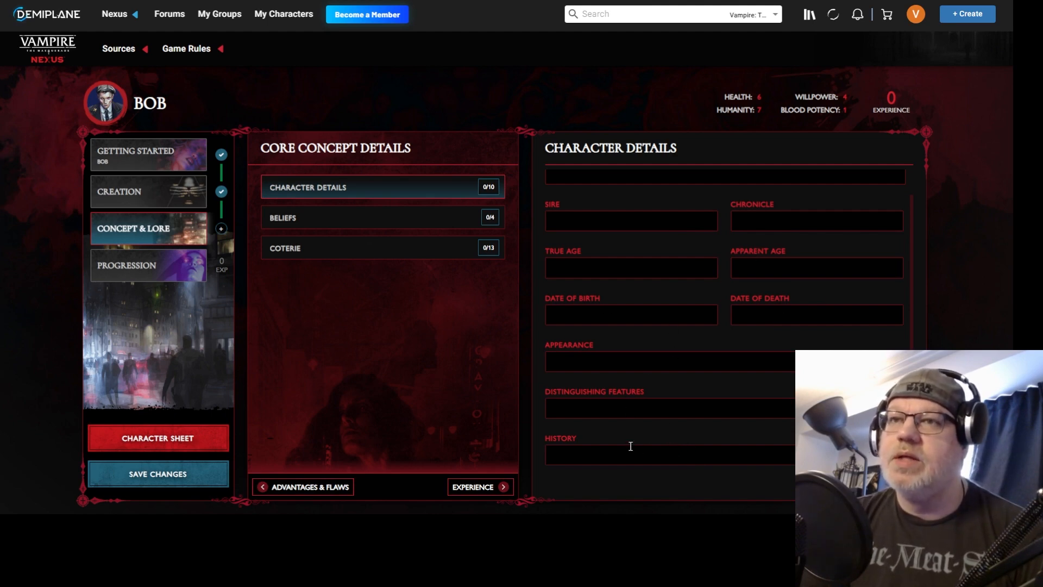
left_click(368, 227)
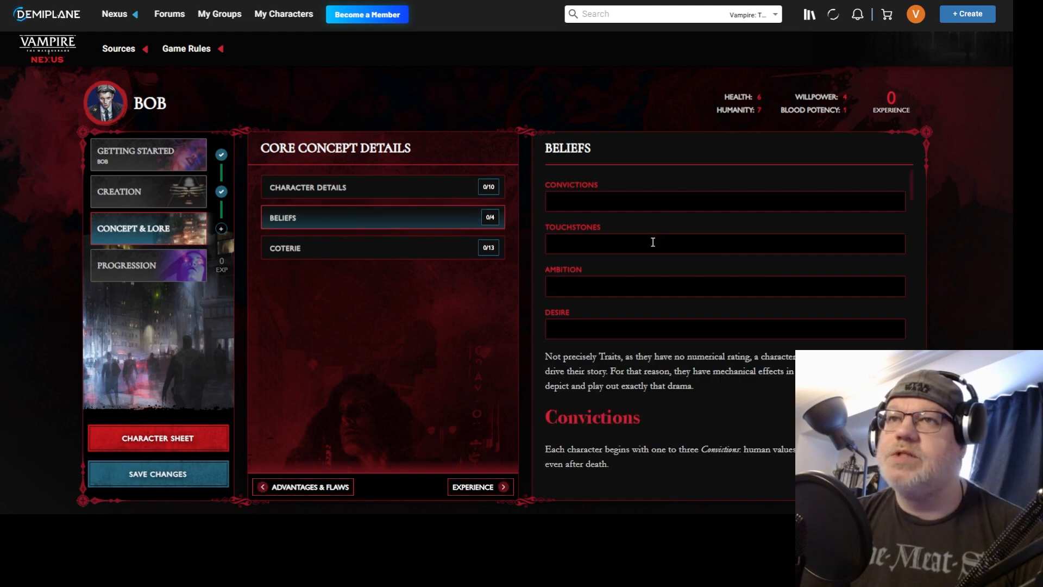
left_click(326, 253)
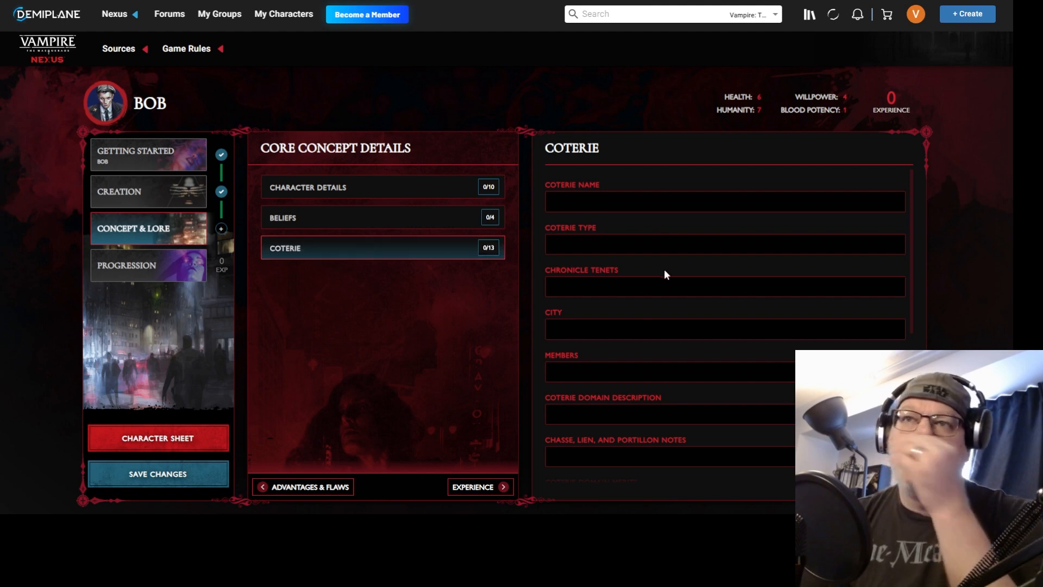
scroll(680, 266, "down", 3)
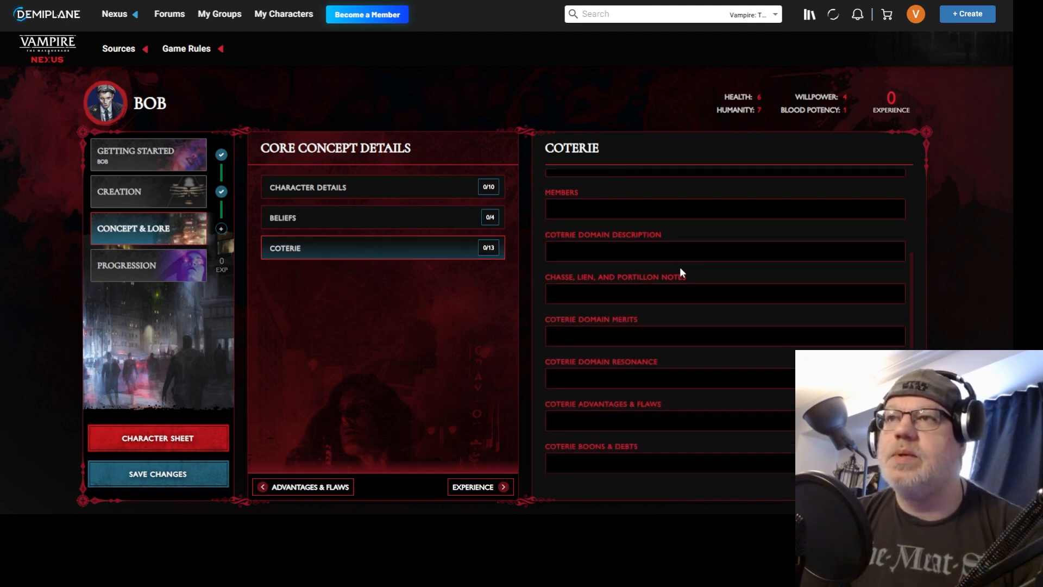
scroll(681, 270, "up", 3)
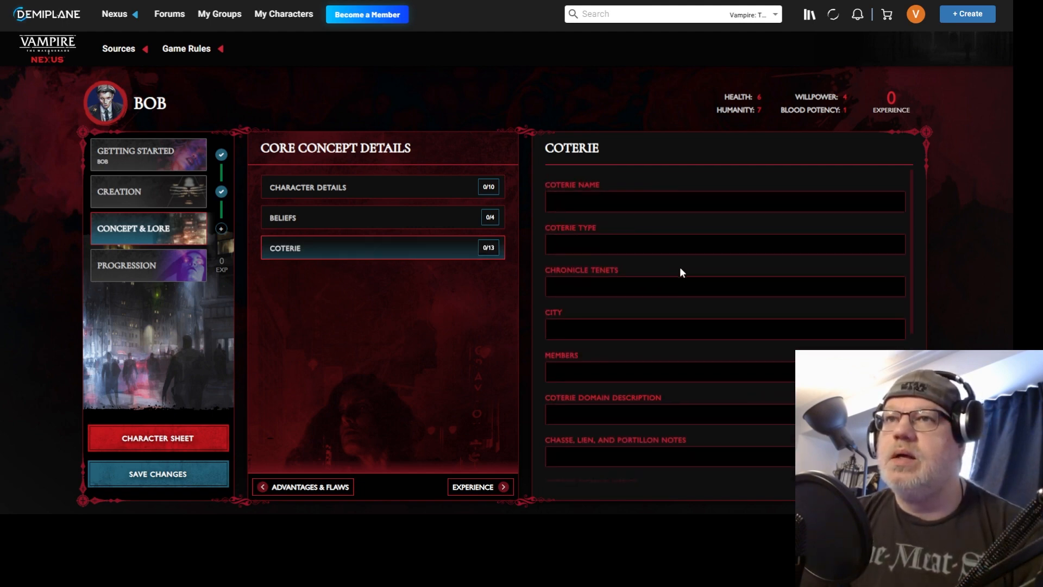
scroll(681, 271, "down", 2)
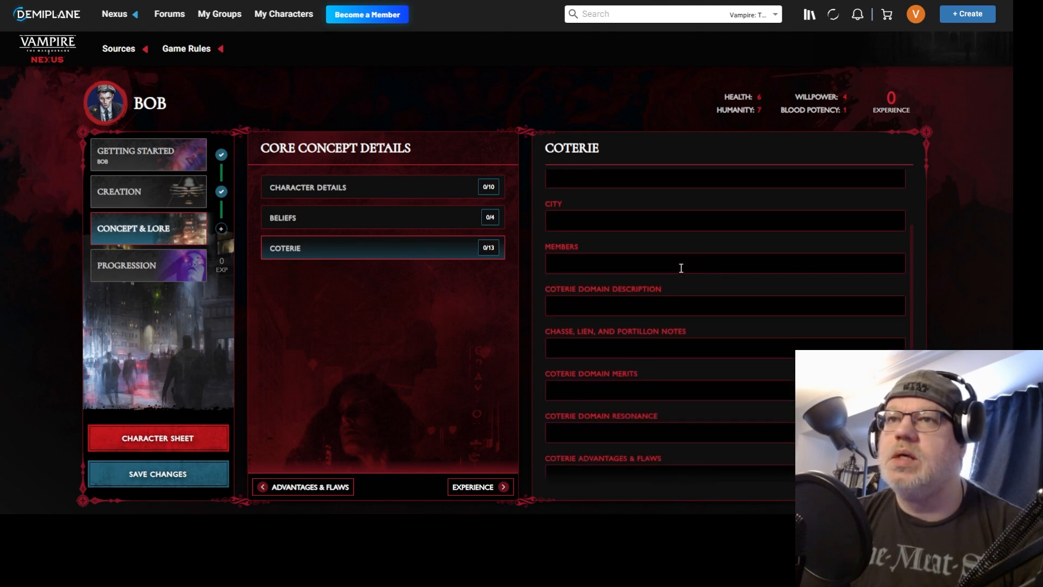
scroll(670, 364, "down", 4)
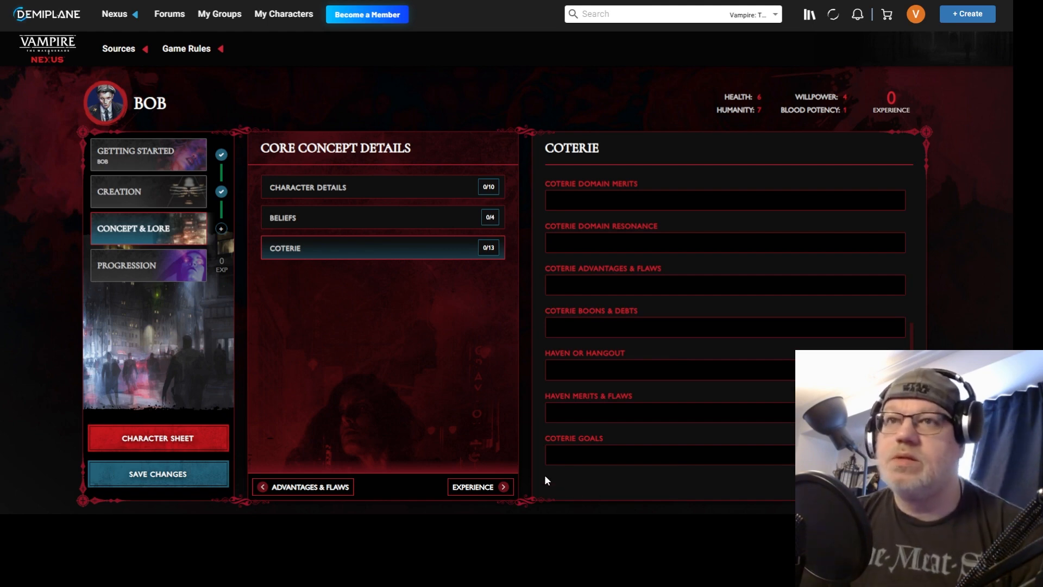
Open the Experience section of the character's progression and examine the trait cost table
left_click(474, 487)
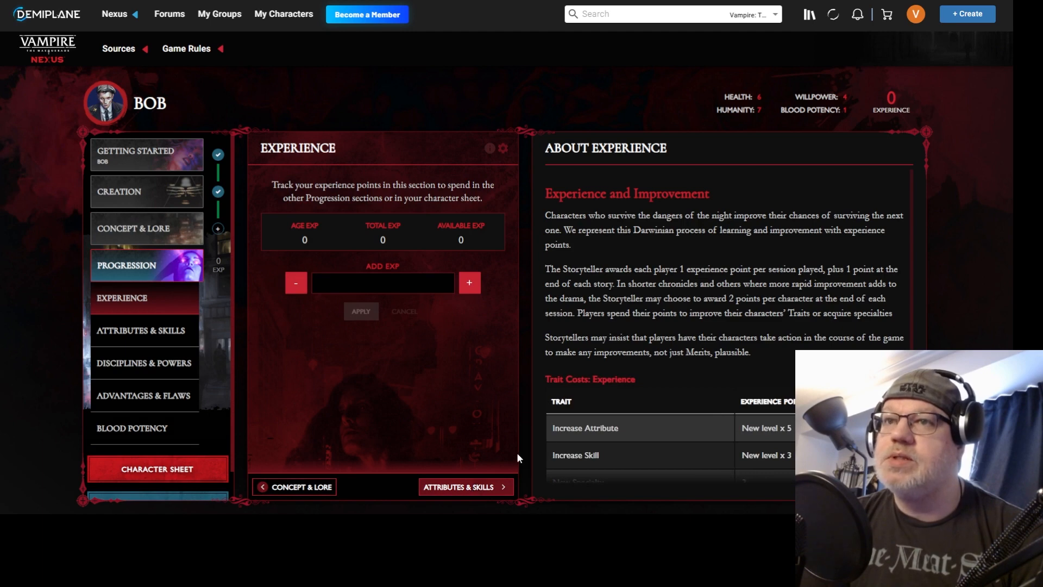
scroll(622, 321, "down", 4)
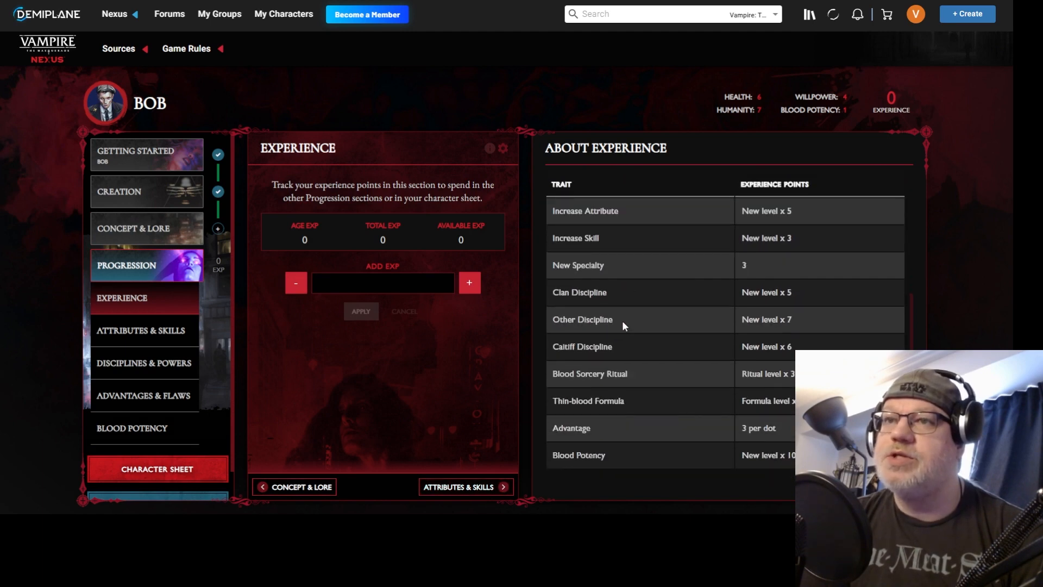
Review the experience trait costs, then look over the Attributes & Skills progression page and return to Experience
scroll(622, 325, "down", 1)
scroll(630, 339, "up", 1)
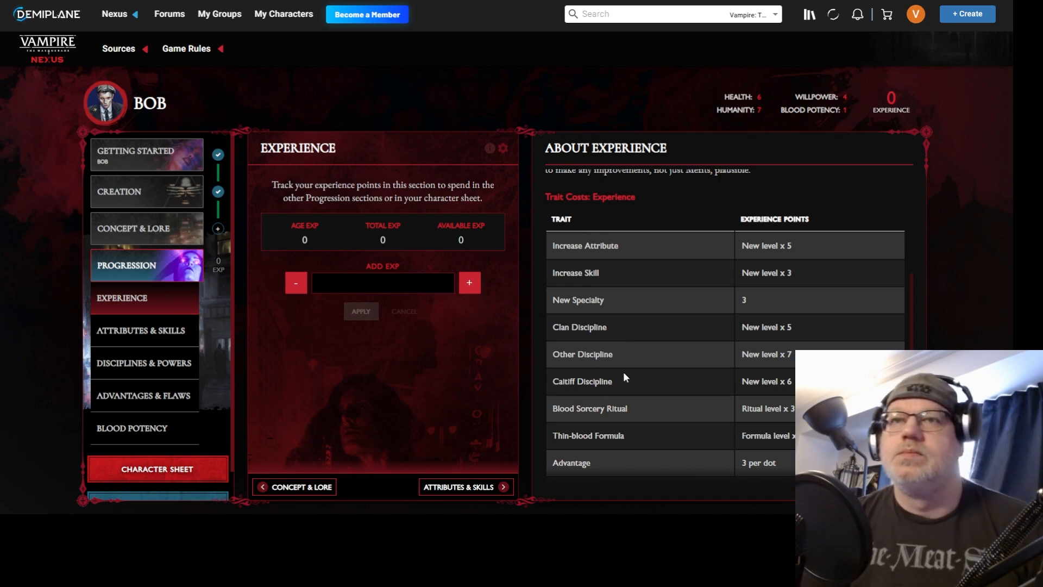
left_click(476, 493)
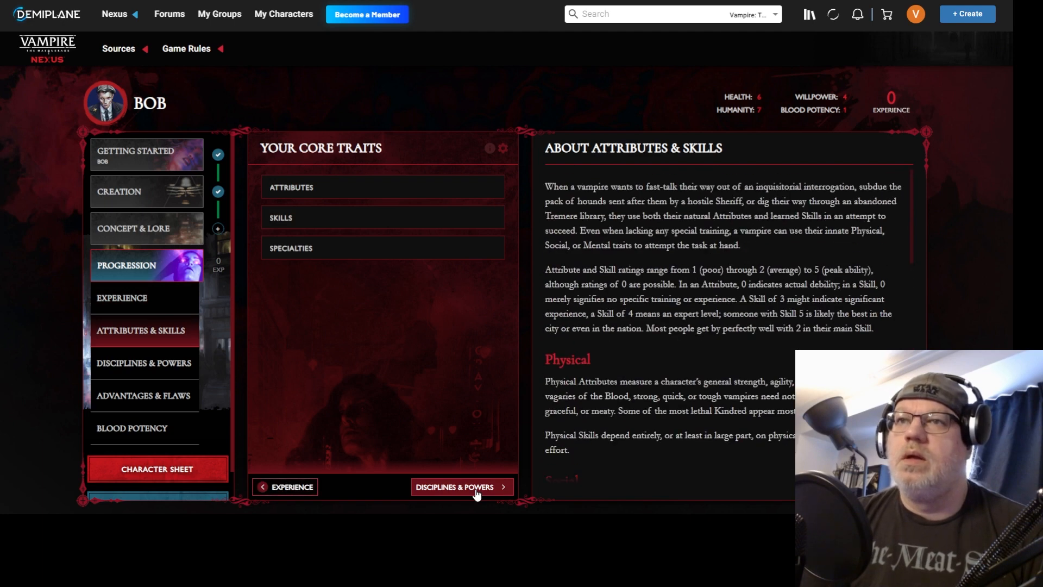
scroll(652, 360, "down", 5)
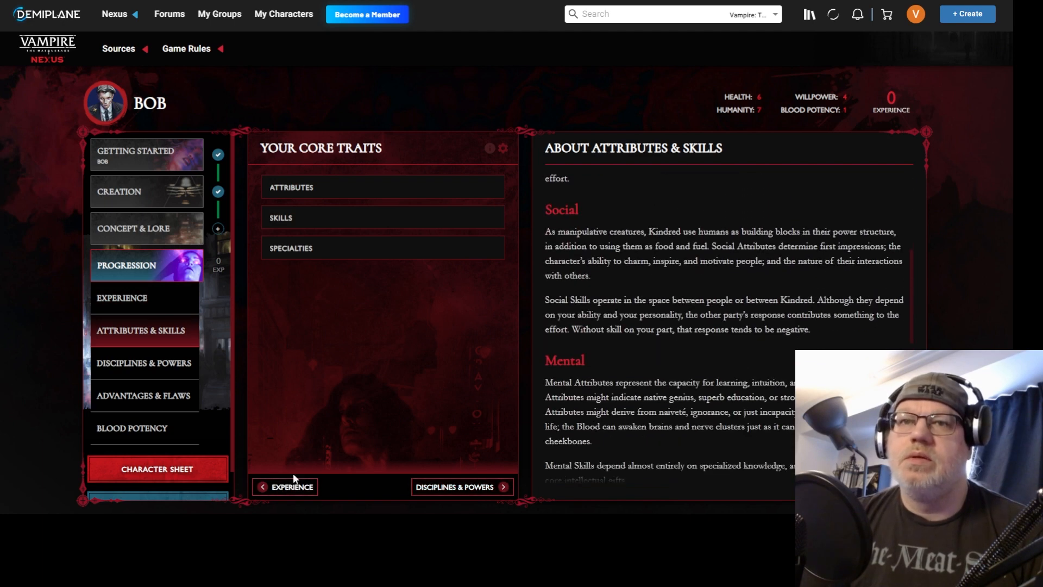
left_click(284, 486)
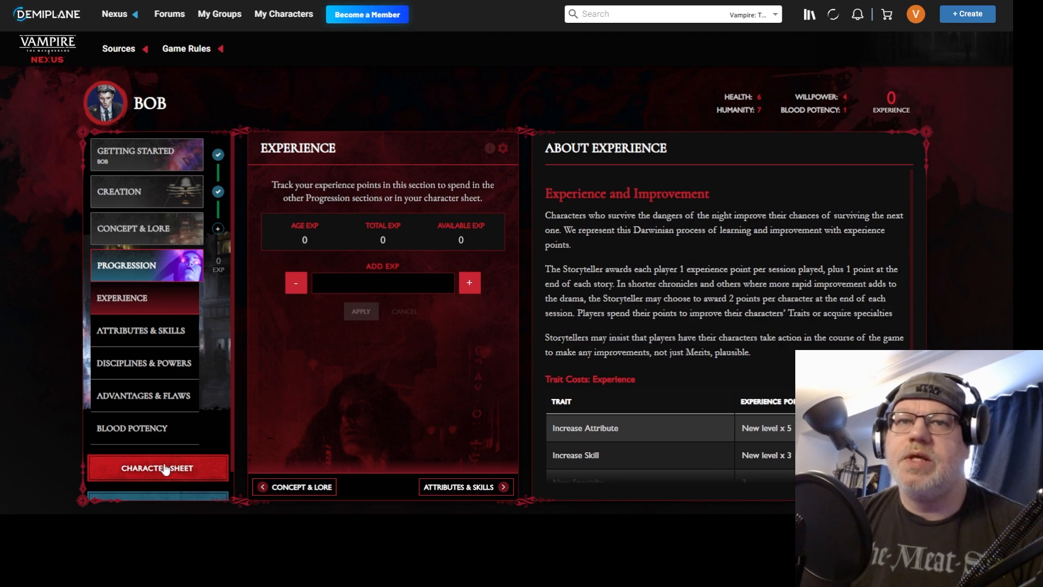
Open Bob's character sheet and look over the attributes, skills and disciplines
left_click(165, 469)
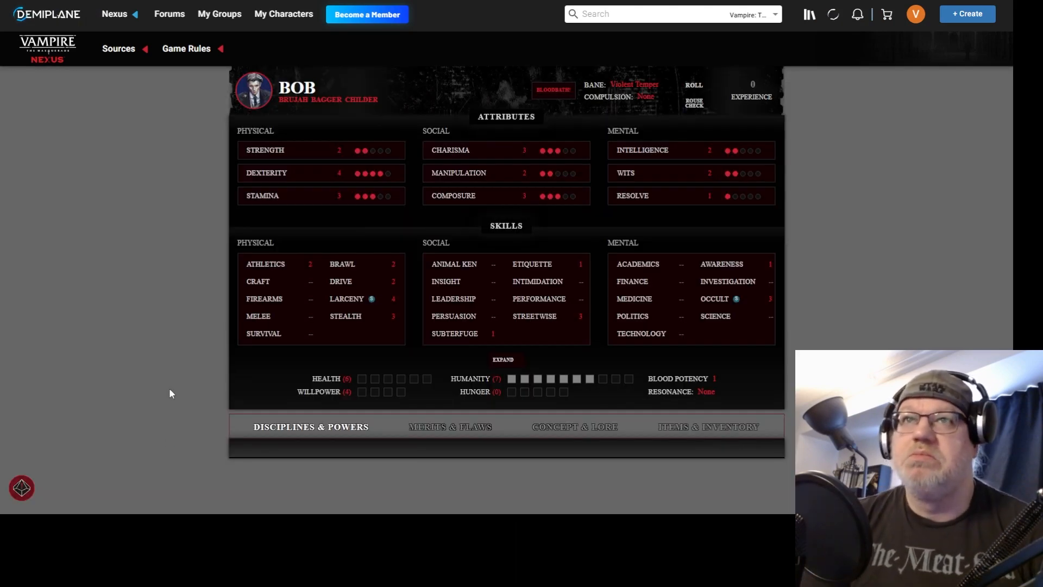
scroll(129, 343, "down", 1)
scroll(128, 343, "down", 1)
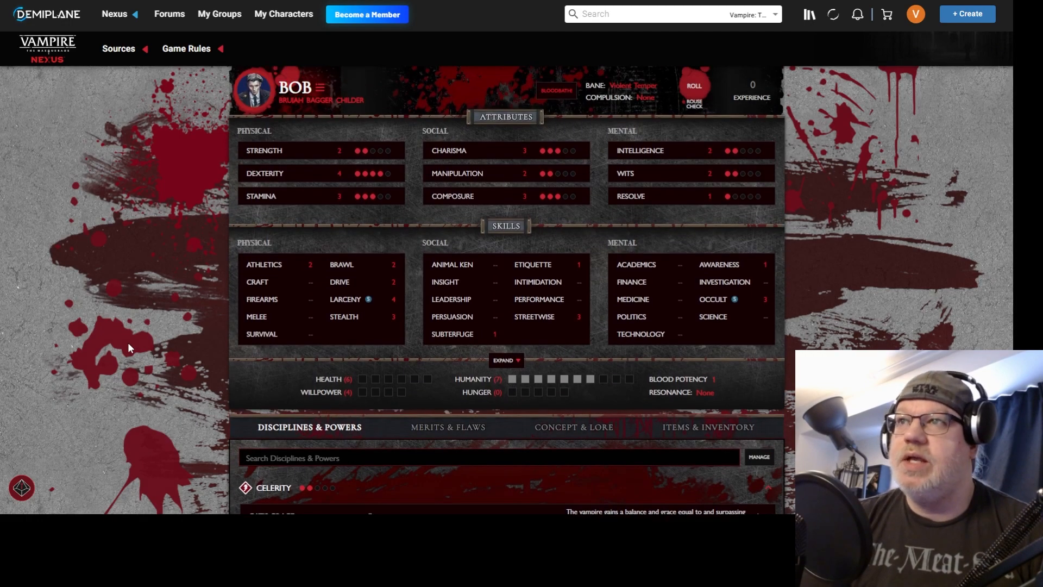
scroll(128, 343, "down", 3)
scroll(128, 343, "up", 4)
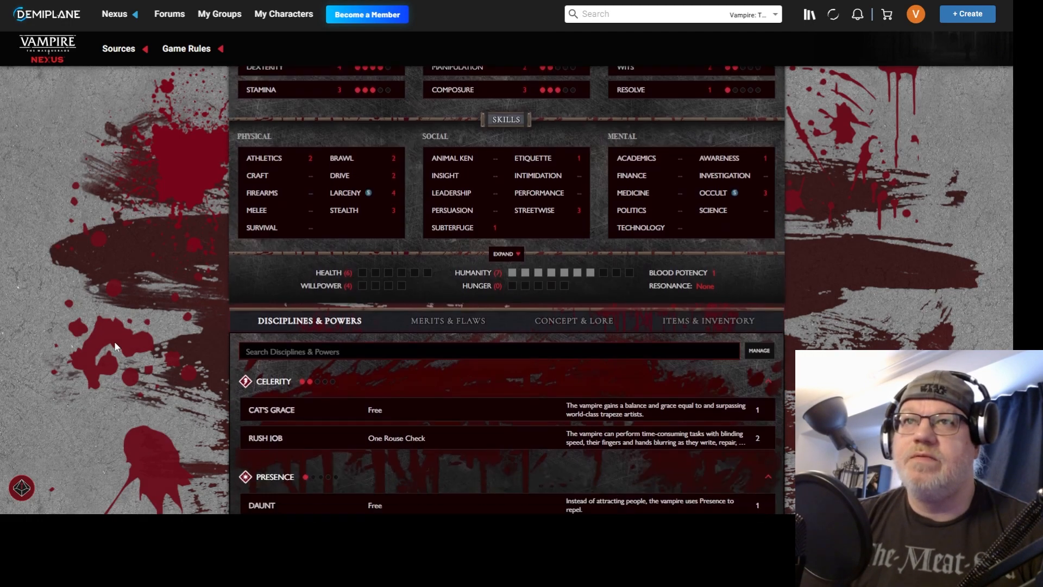
Expand the skills section of the character sheet and examine the detailed skill ratings, specialties and discipline powers
left_click(500, 361)
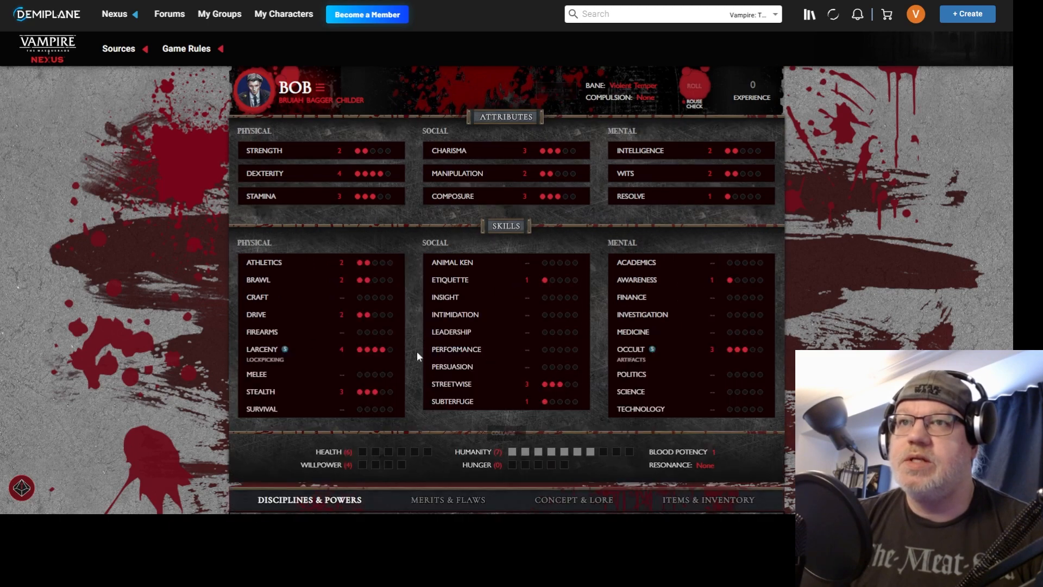
scroll(183, 308, "down", 4)
scroll(182, 308, "down", 2)
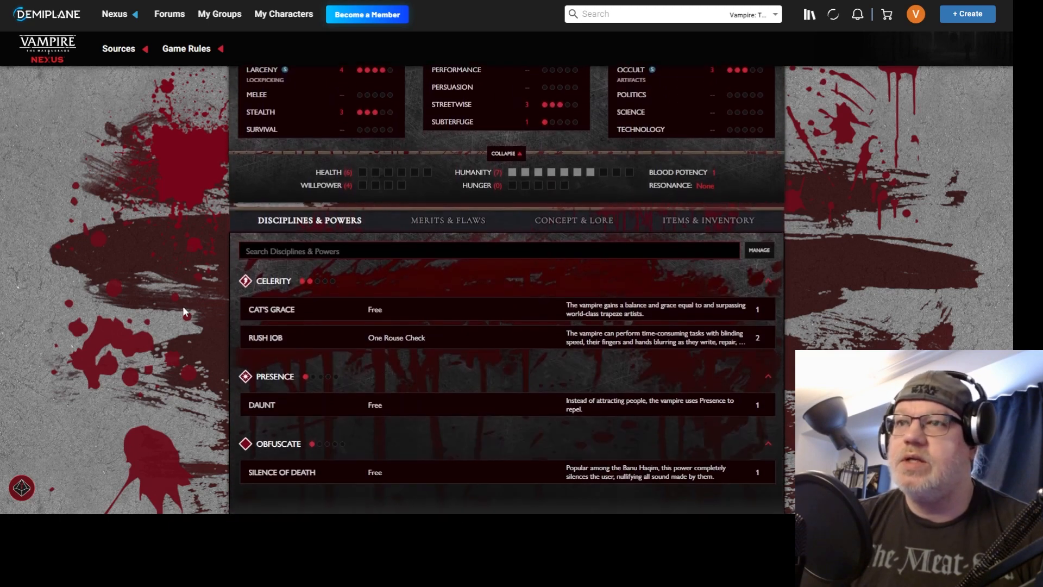
scroll(673, 295, "up", 6)
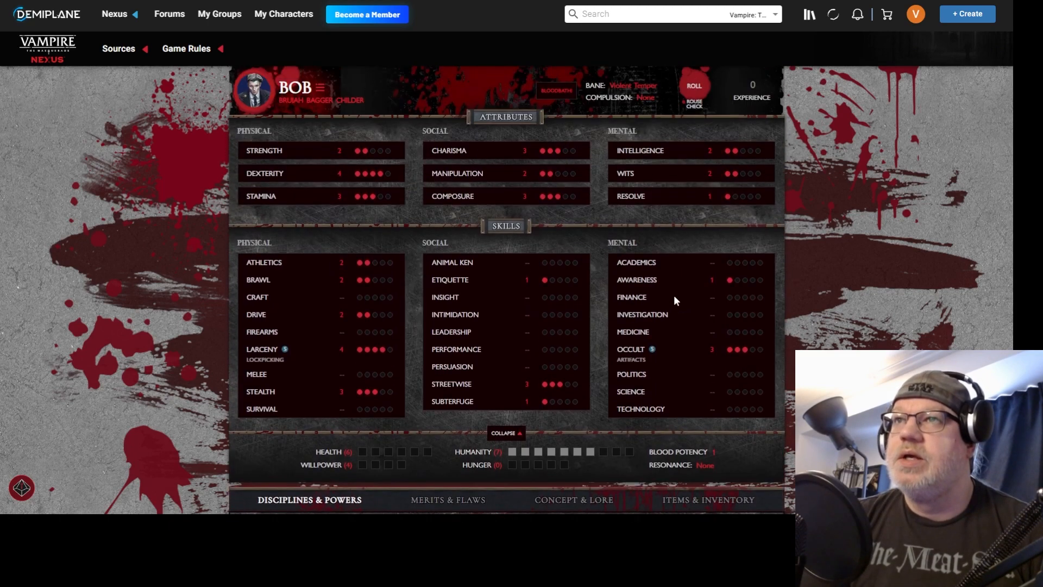
scroll(836, 200, "down", 5)
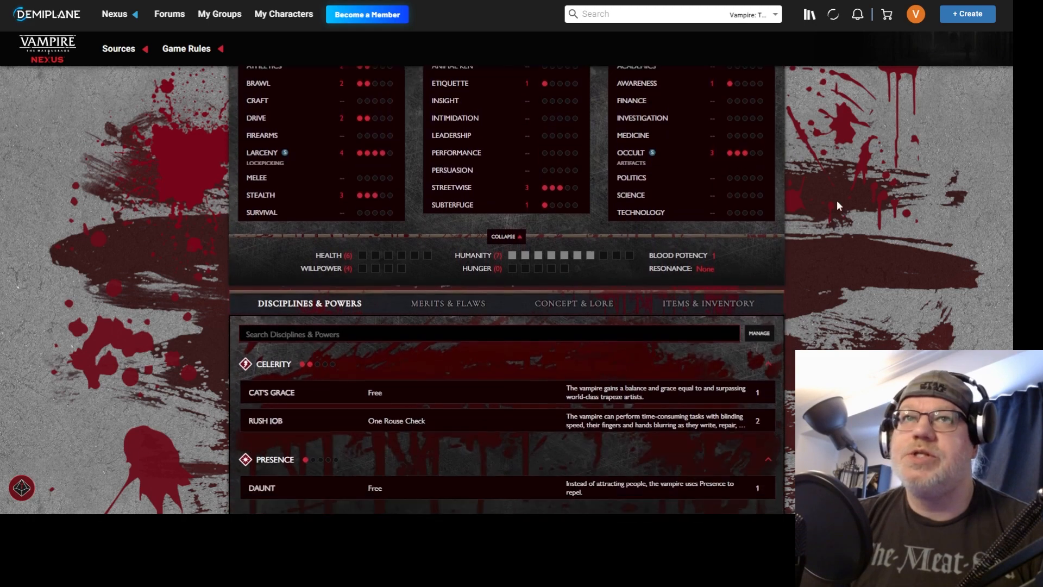
Return to the Vampire Nexus home page and reopen Bob's sheet from the list of saved characters
left_click(57, 55)
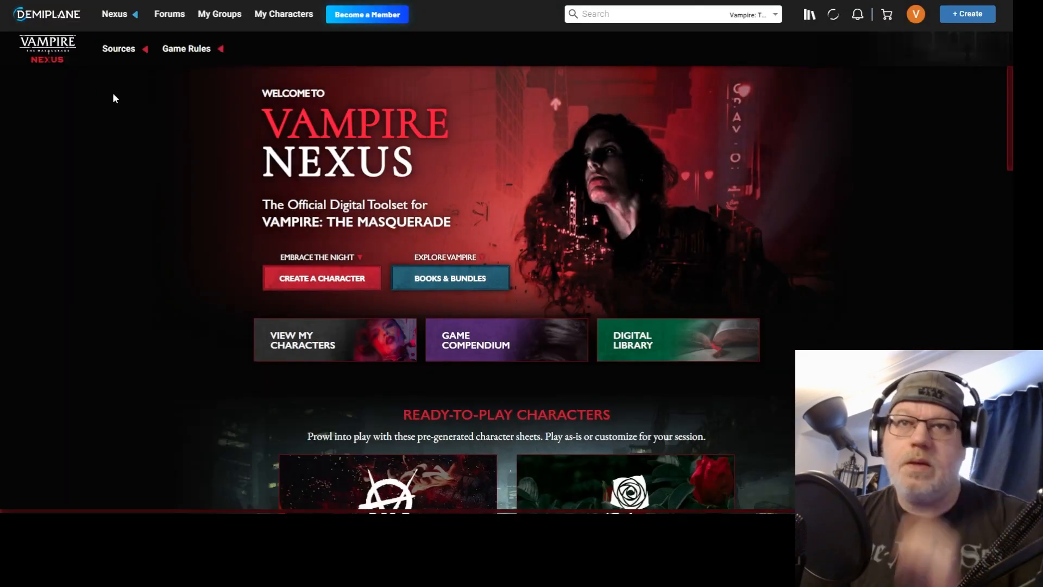
left_click(342, 335)
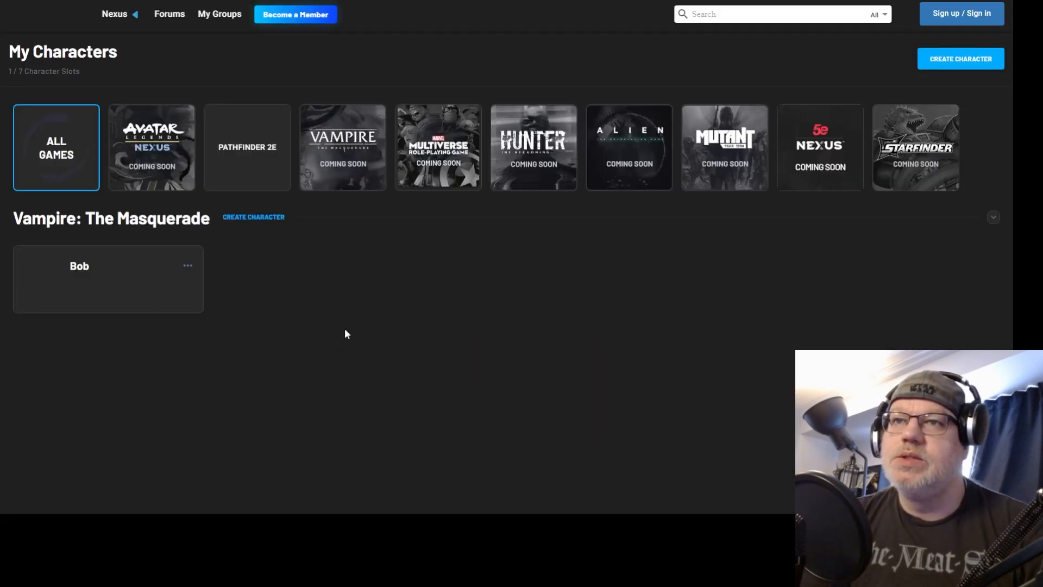
left_click(145, 299)
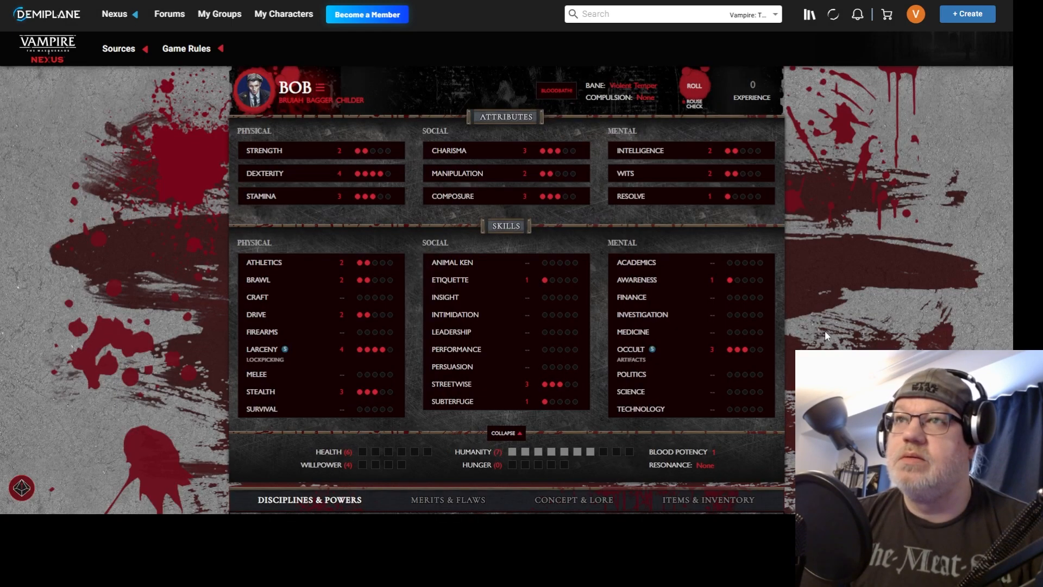
Look through the Celerity, Presence and Obfuscate powers listed on Bob's character sheet
scroll(825, 330, "down", 5)
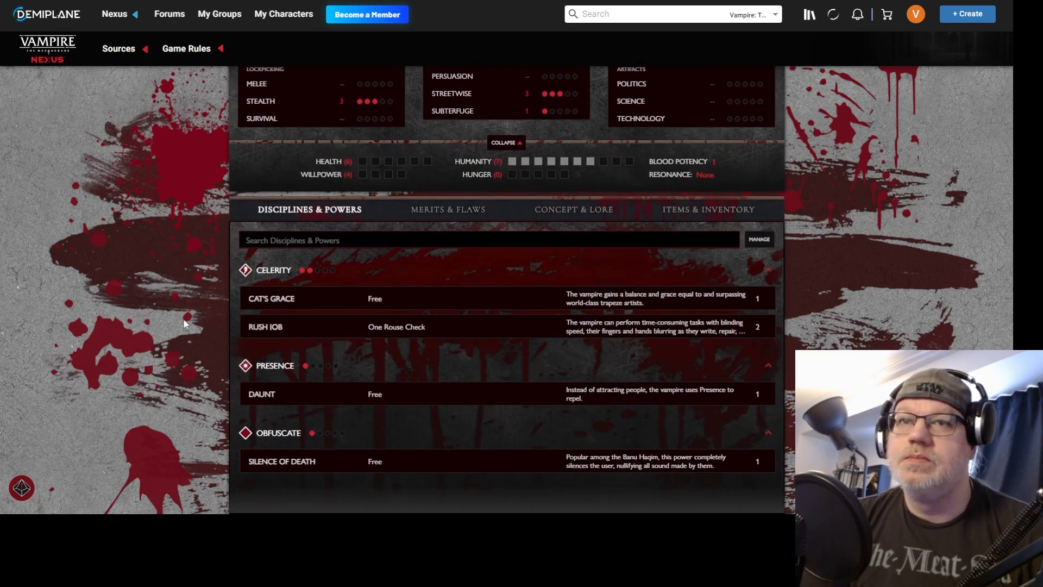
scroll(183, 319, "up", 3)
scroll(184, 319, "down", 3)
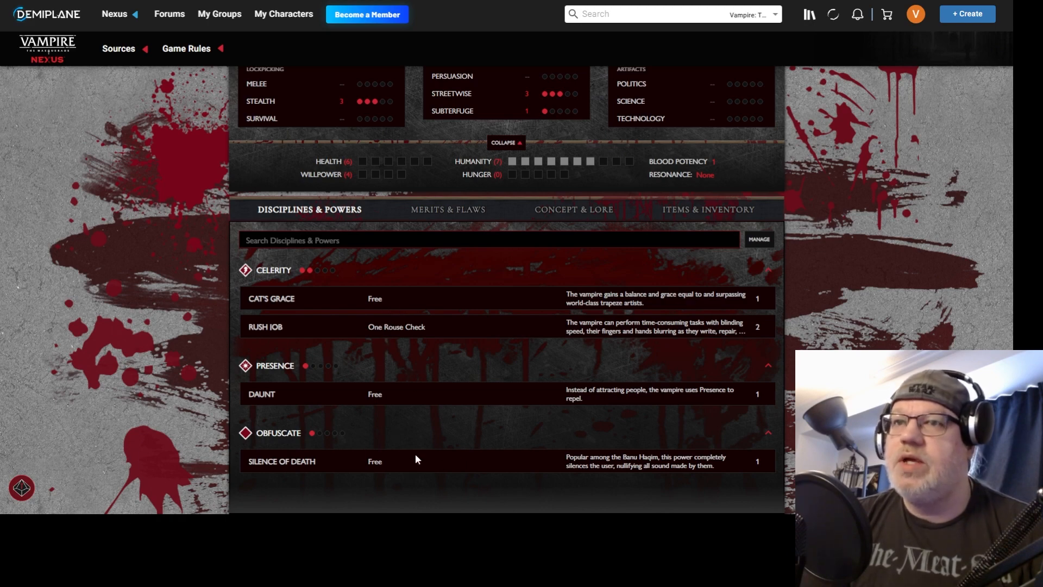
scroll(235, 304, "up", 2)
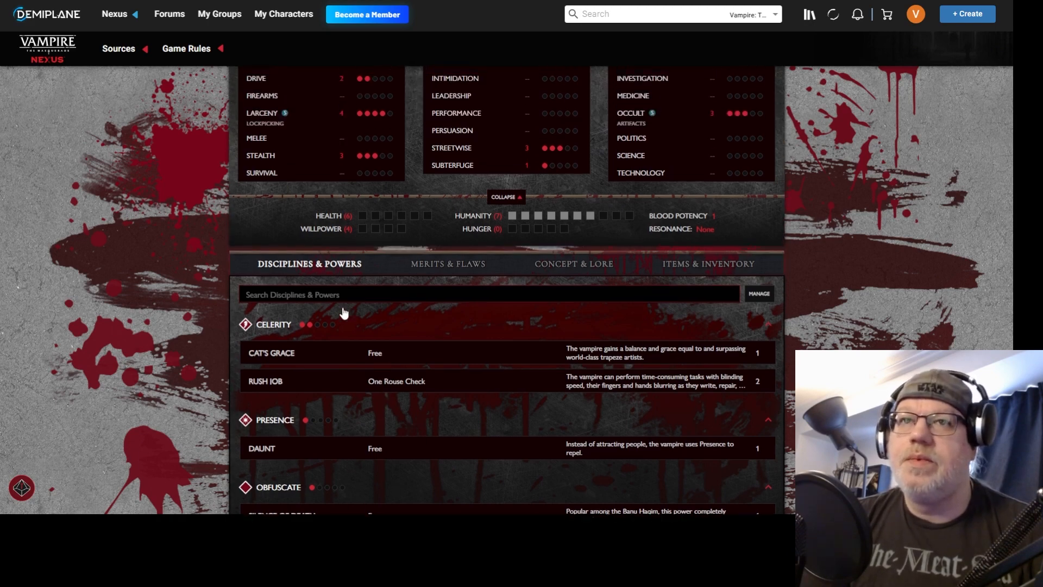
scroll(459, 315, "up", 2)
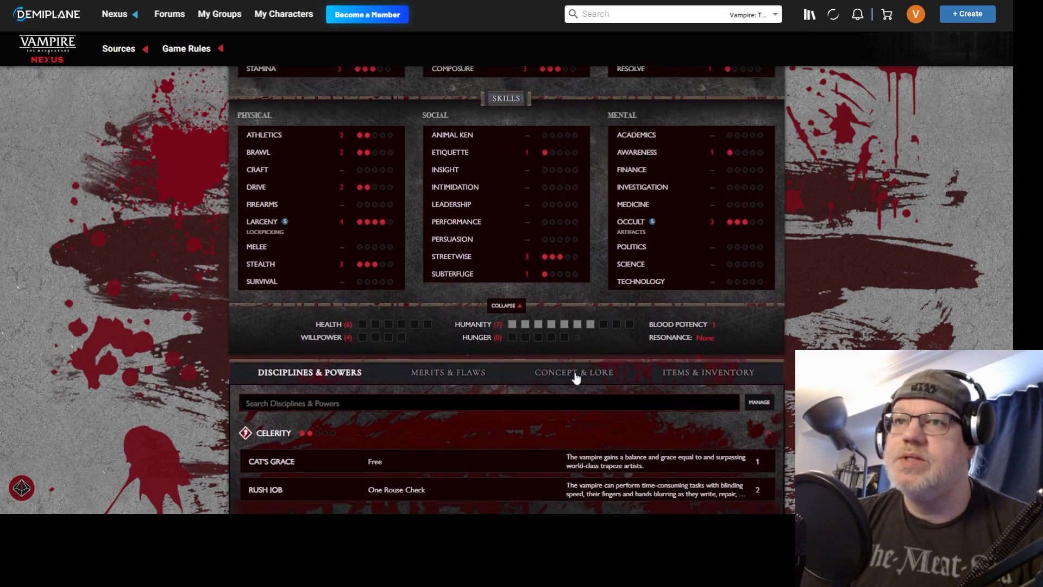
Examine the Items & Inventory, Concept & Lore and Merits & Flaws sections of the character sheet
left_click(683, 372)
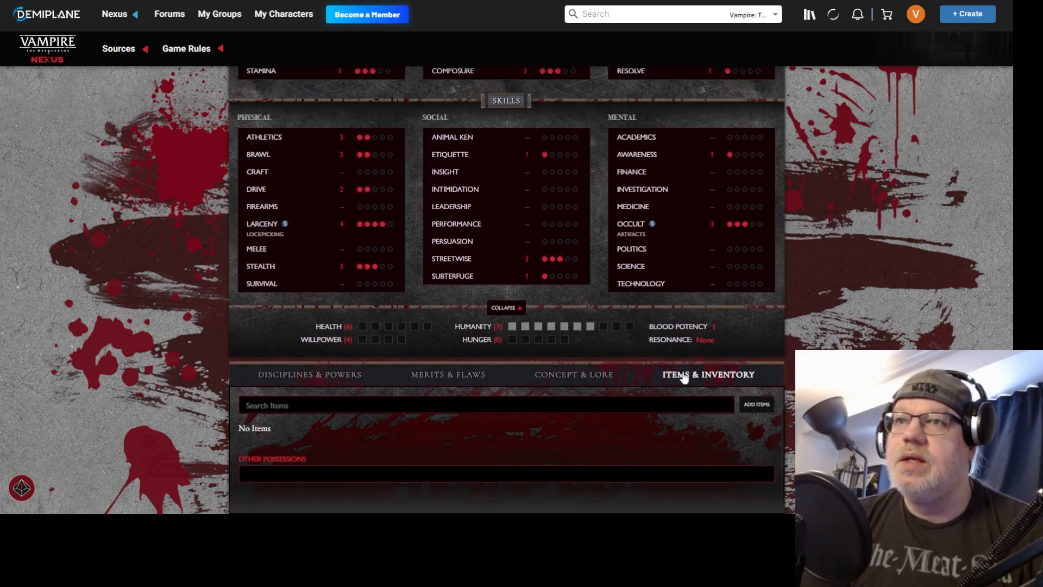
left_click(565, 380)
scroll(397, 367, "down", 2)
scroll(237, 353, "down", 3)
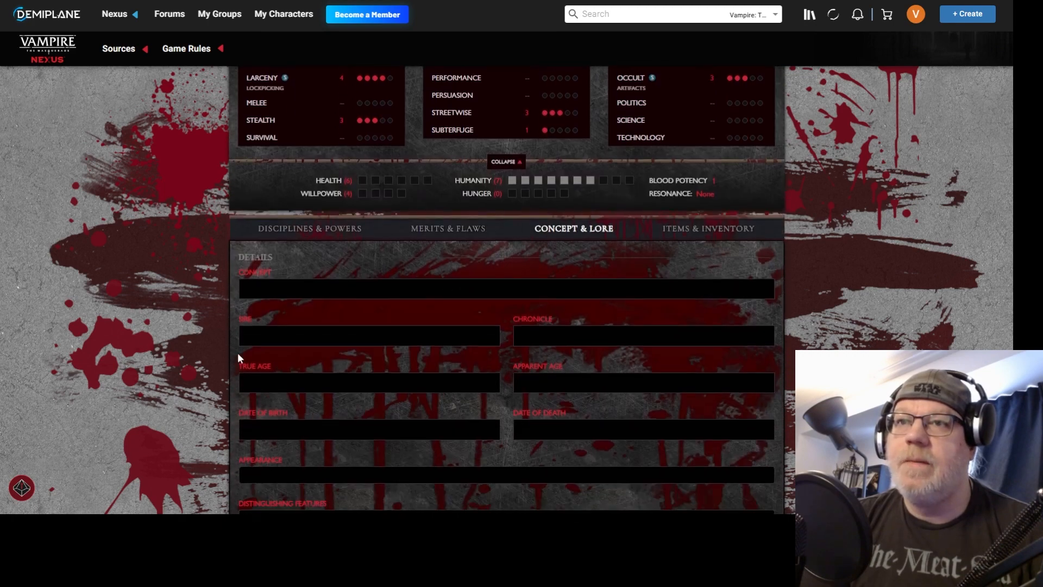
scroll(207, 348, "up", 2)
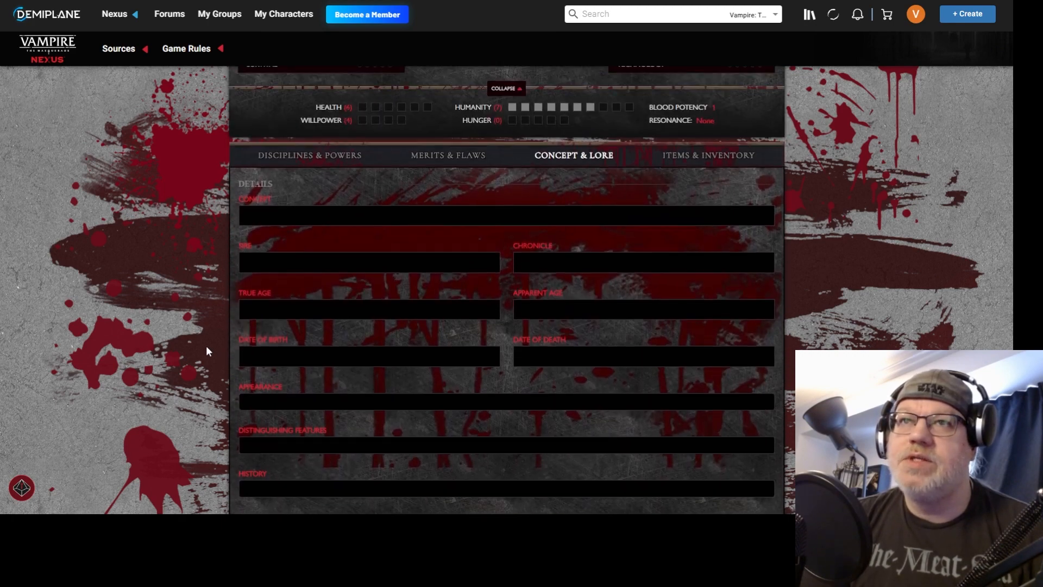
left_click(435, 211)
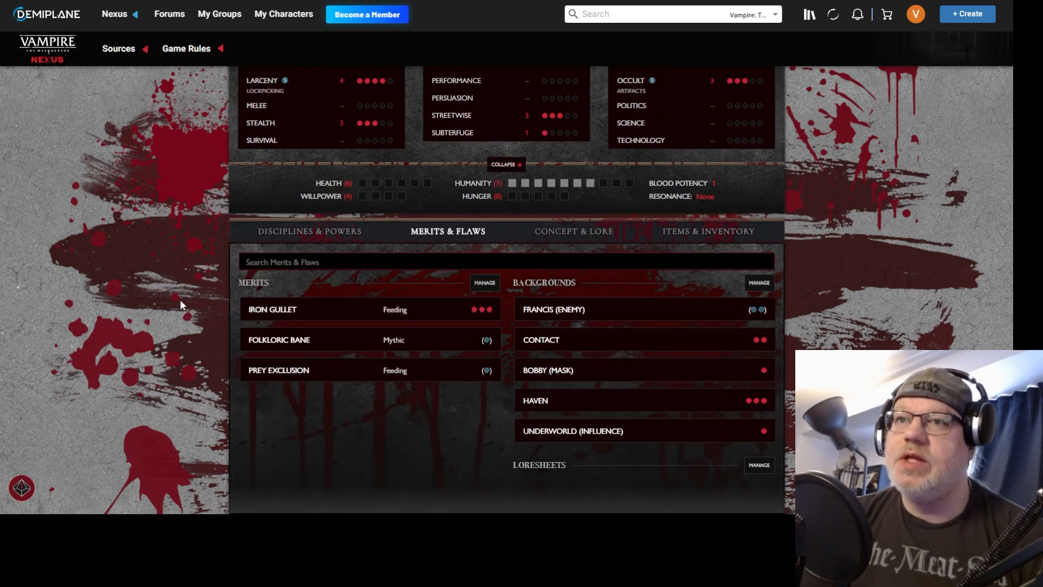
scroll(202, 301, "up", 3)
scroll(202, 302, "up", 2)
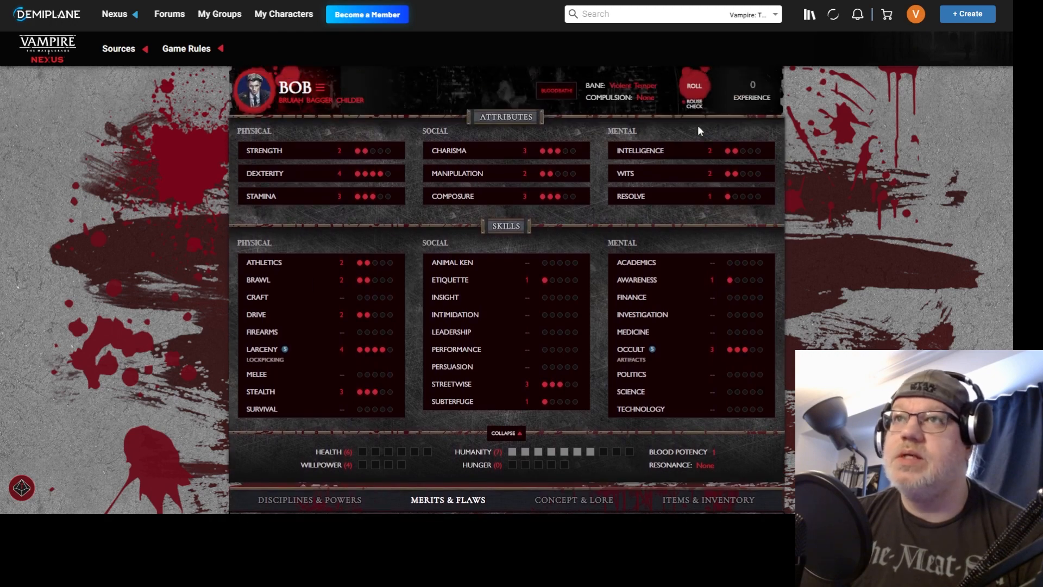
Open the character's settings and check the available viewing permissions without changing them
left_click(316, 88)
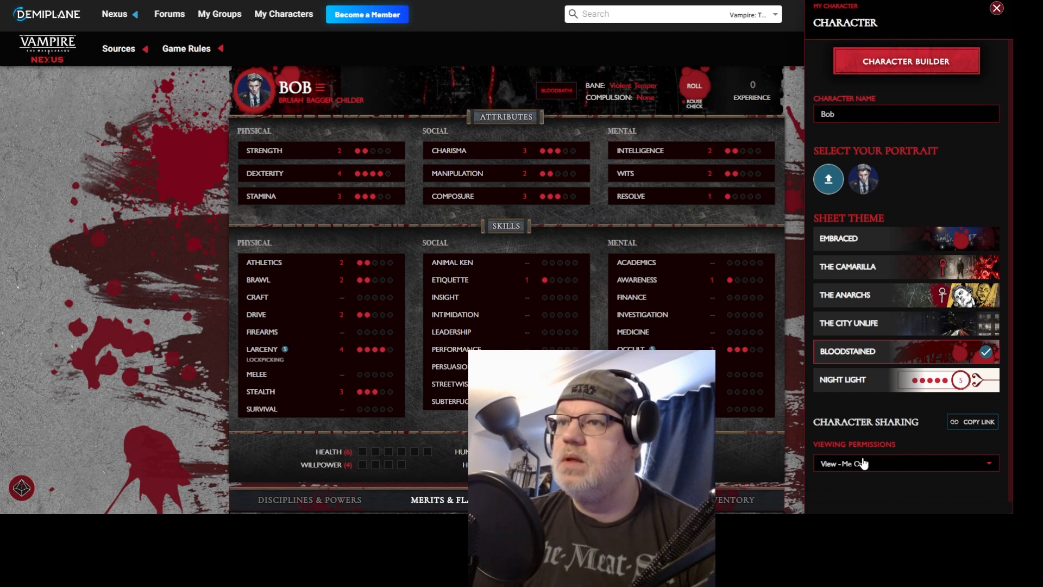
left_click(897, 468)
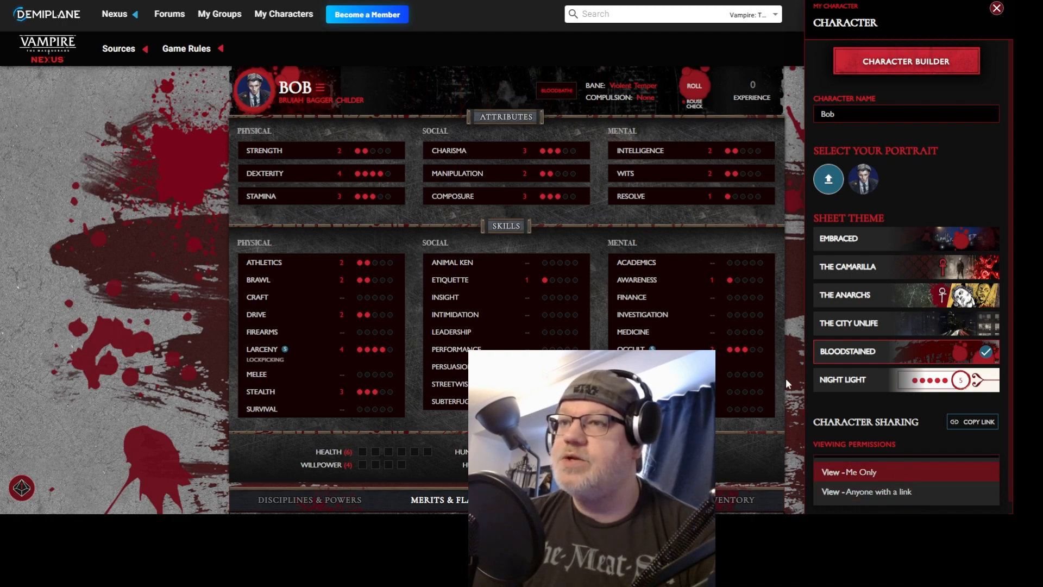
left_click(787, 361)
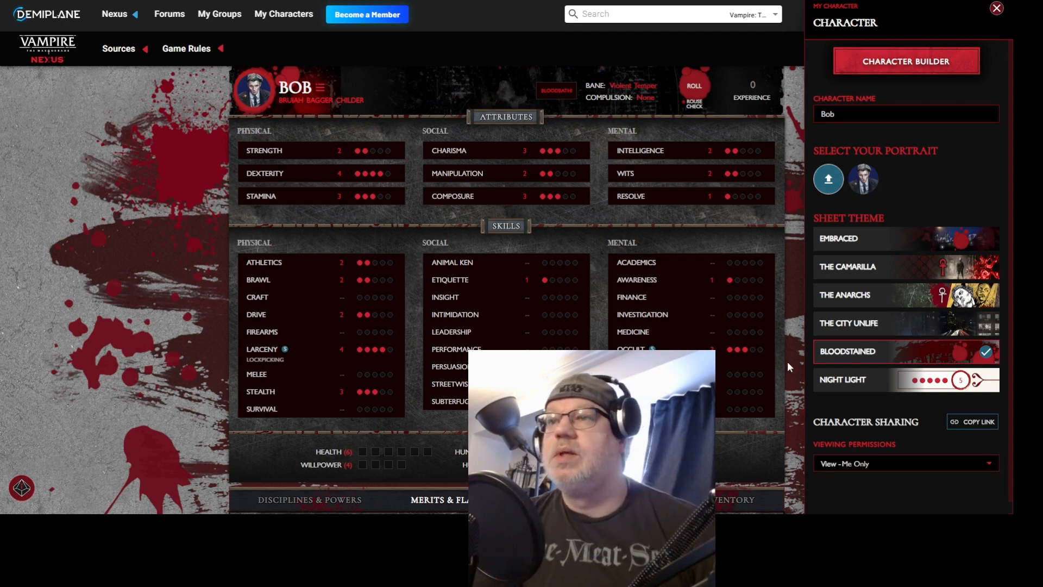
Try the Night Light, Bloodstained, The City Unlife, The Anarchs and Embraced sheet themes, and apply The Camarilla
left_click(918, 385)
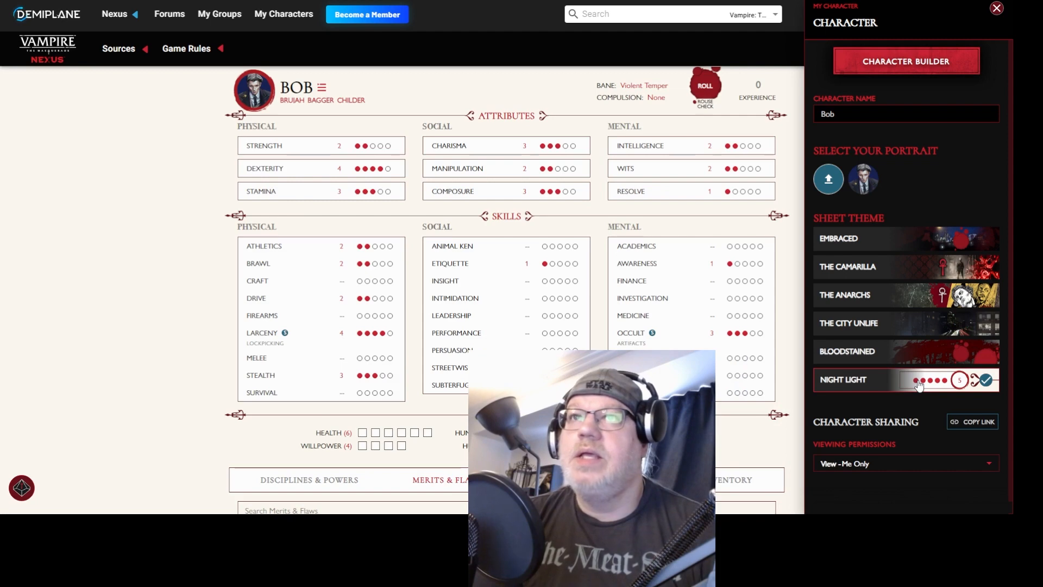
left_click(915, 358)
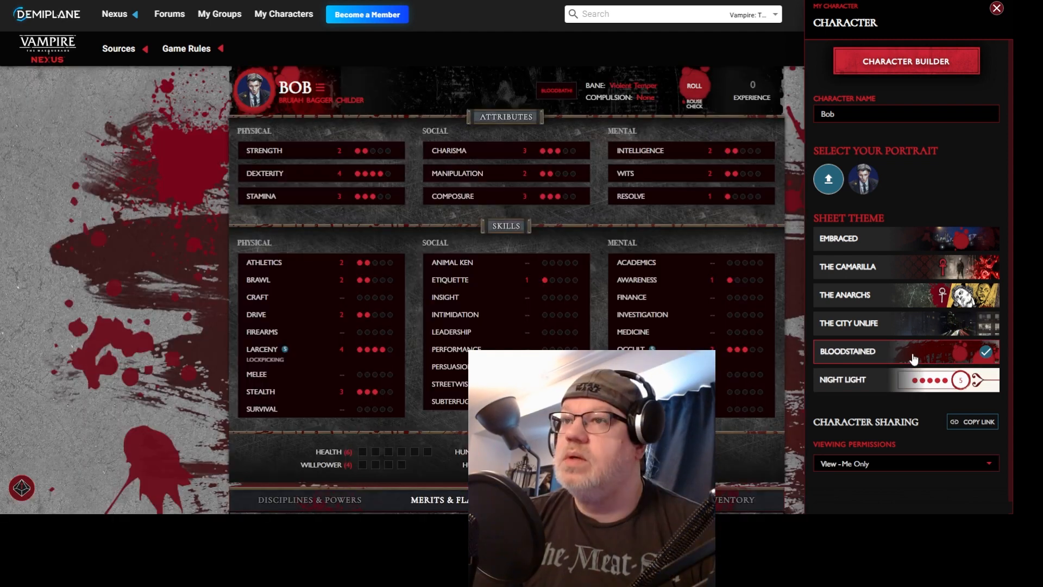
left_click(913, 325)
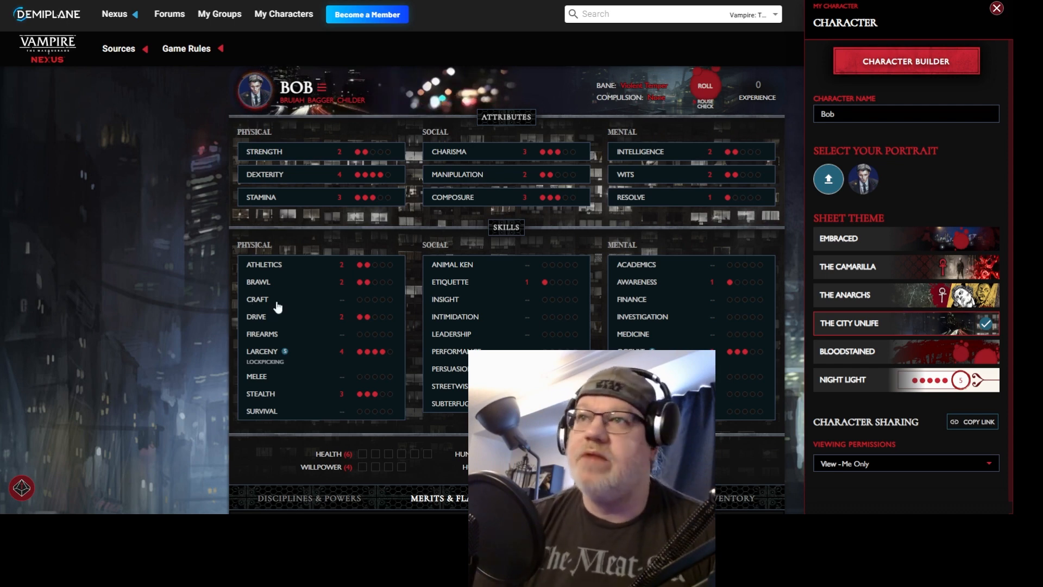
left_click(866, 308)
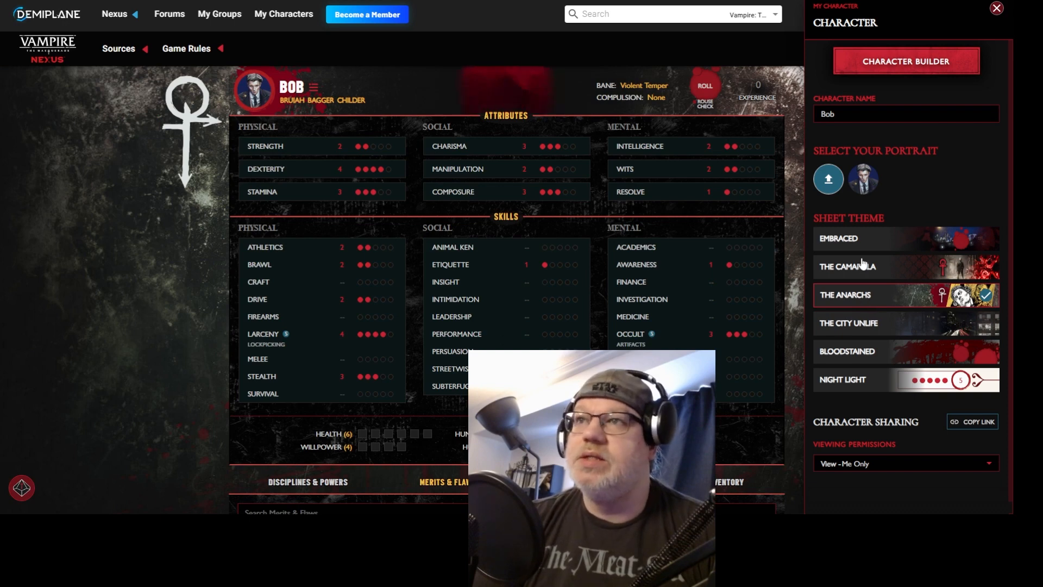
left_click(862, 266)
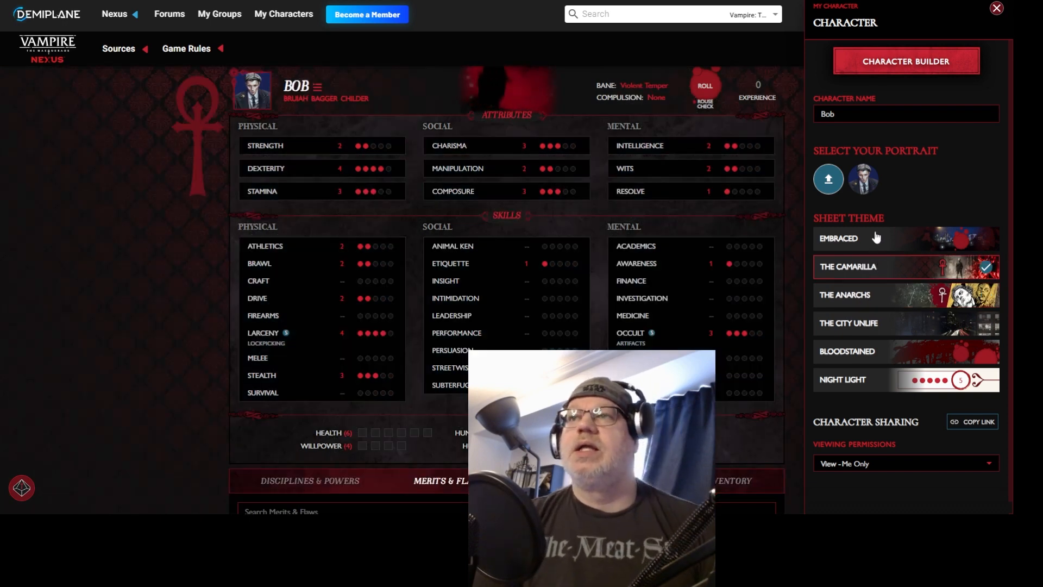
left_click(875, 238)
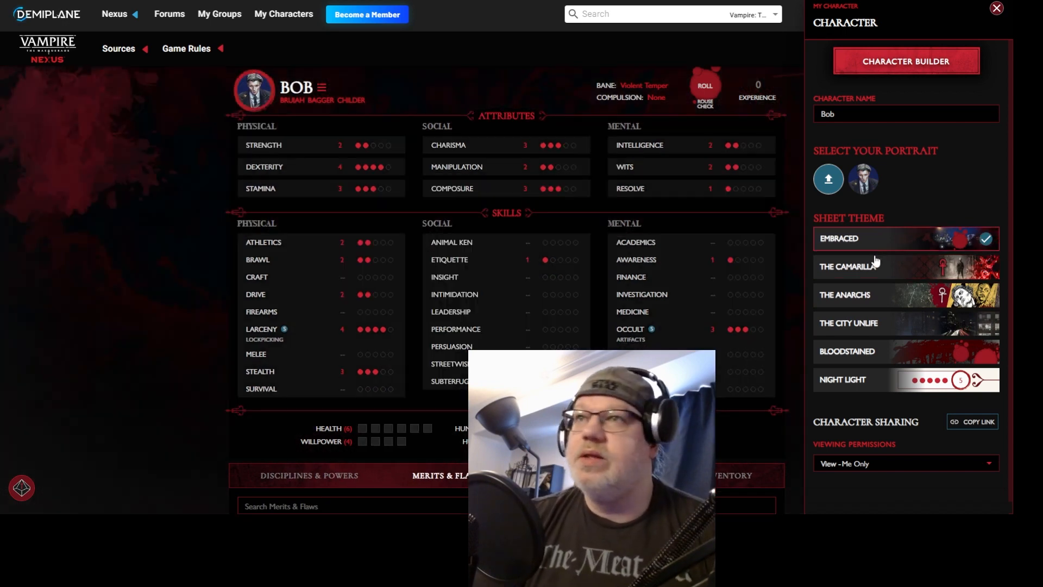
left_click(877, 267)
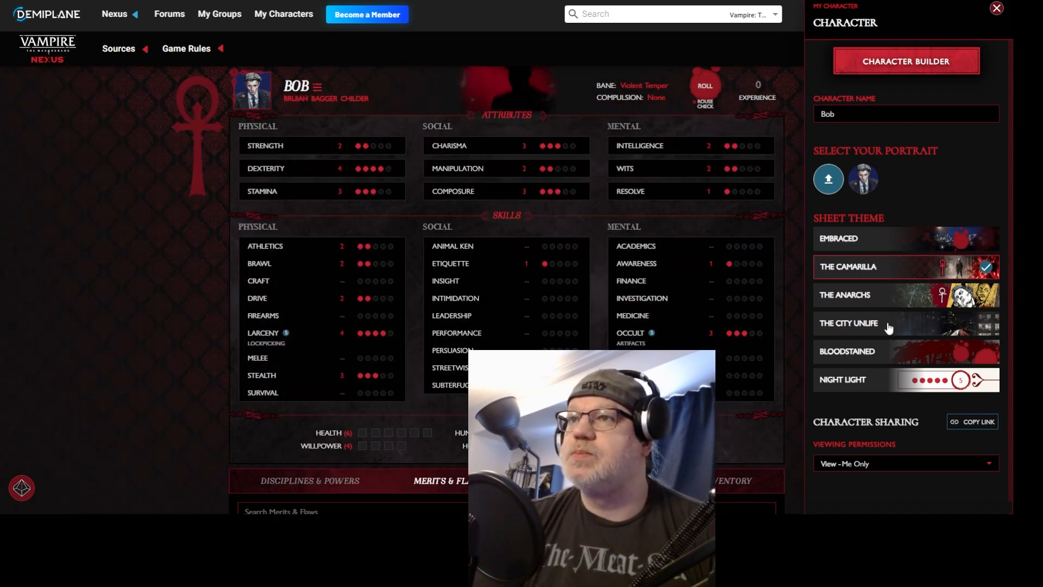